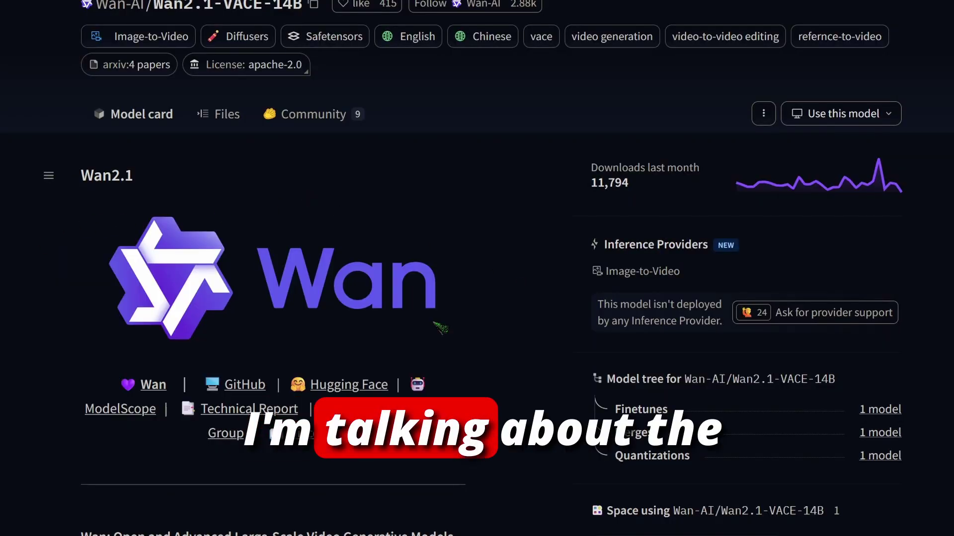
# Read the Wan VACE model page and the accompanying Patreon post down to its model downloads and essential components
pyautogui.scroll(-12, 500, 364)
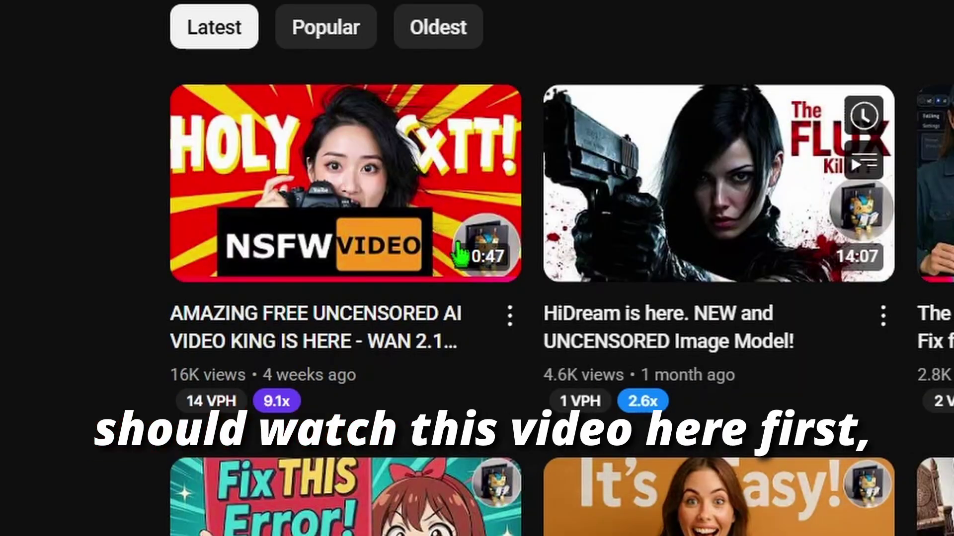
pyautogui.moveTo(192, 221)
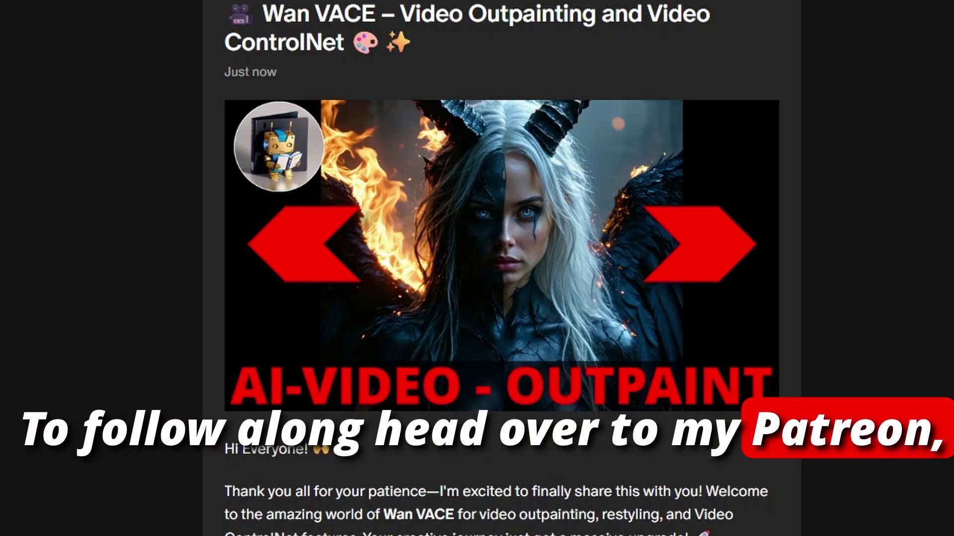
pyautogui.scroll(-10, 501, 268)
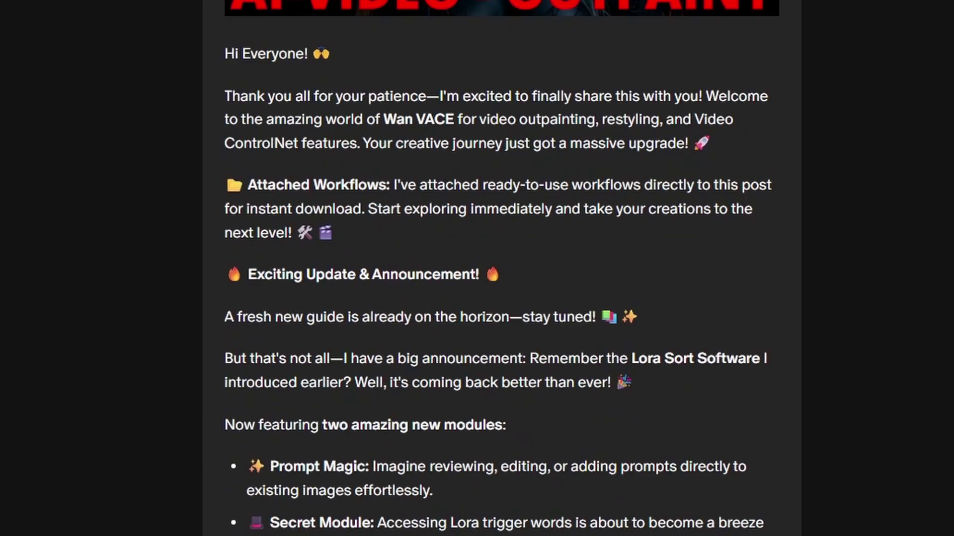
pyautogui.scroll(-4, 502, 269)
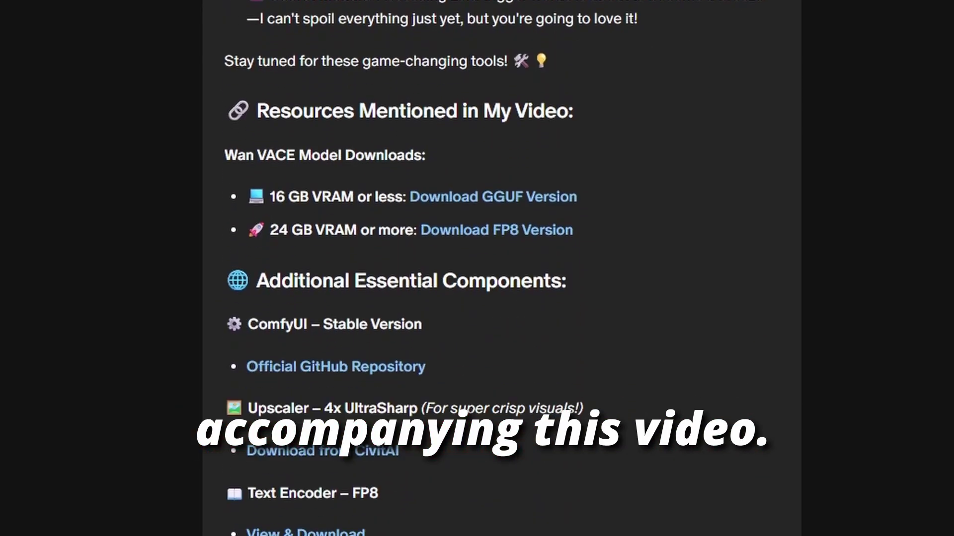
pyautogui.scroll(-8, 502, 268)
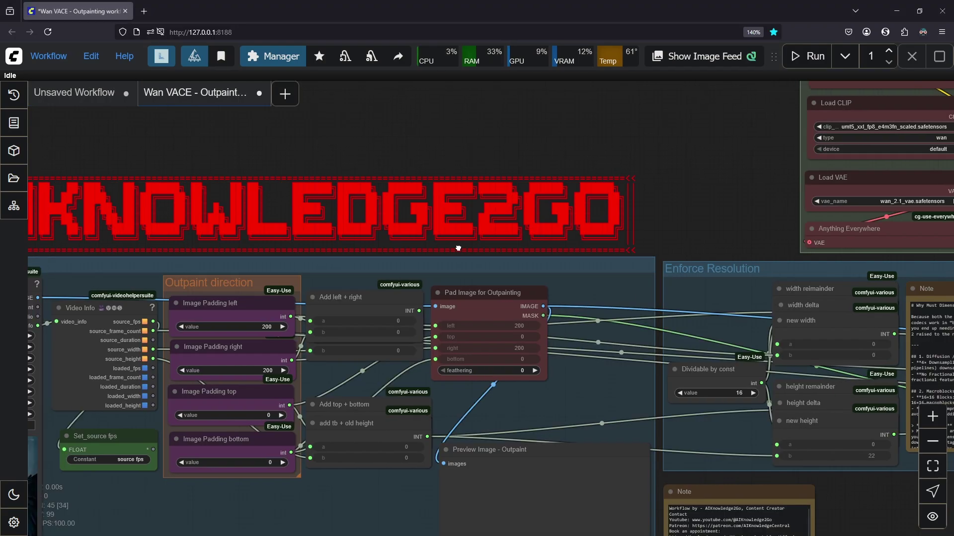
# Examine the video loader and the Outpaint direction padding values in the Outpainting Setup group
pyautogui.moveTo(343, 530); pyautogui.dragTo(487, 488)
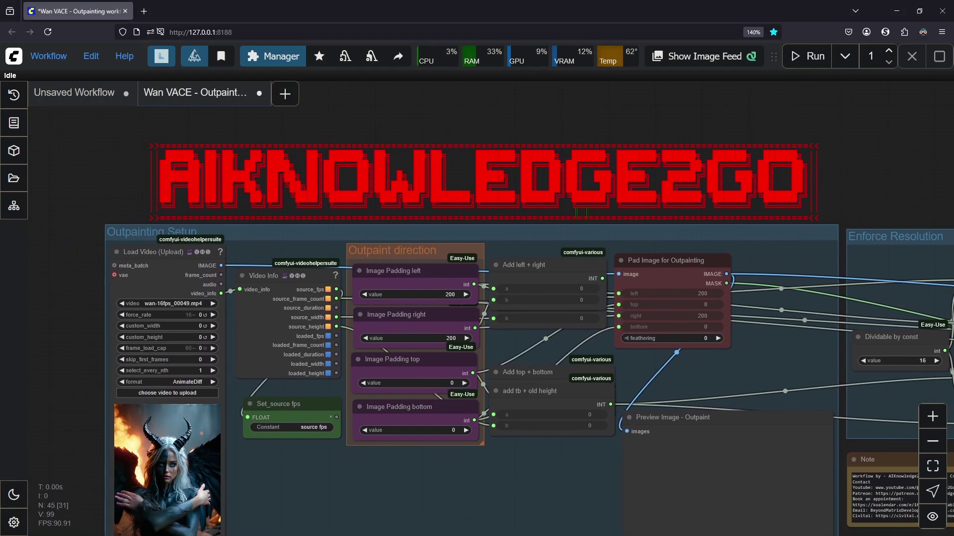
pyautogui.scroll(3, 490, 477)
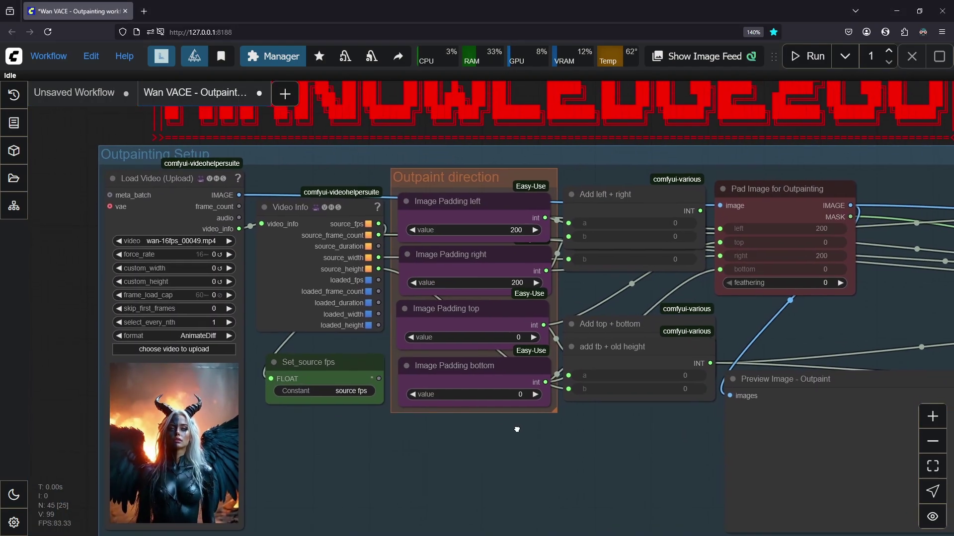
pyautogui.scroll(5, 382, 365)
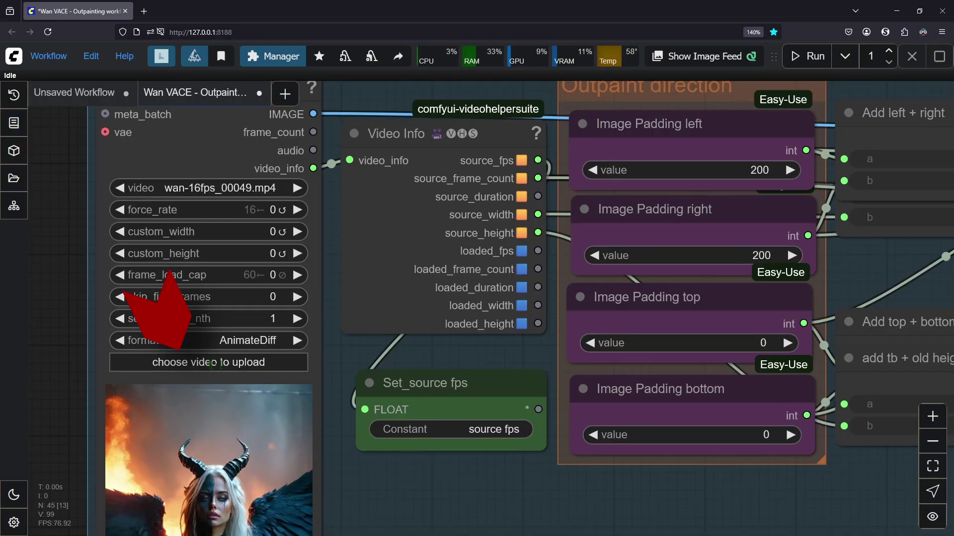
pyautogui.moveTo(526, 344); pyautogui.dragTo(317, 389)
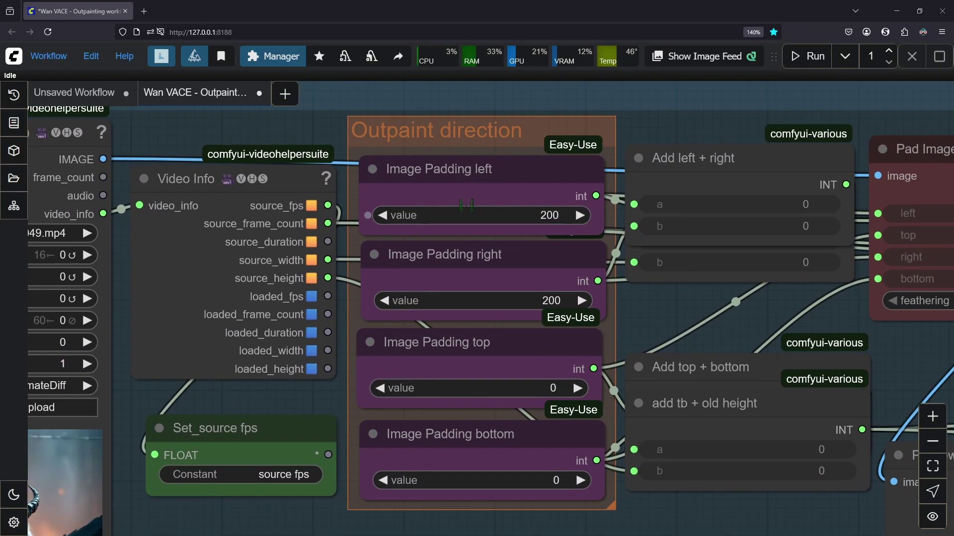
pyautogui.moveTo(714, 317); pyautogui.dragTo(688, 313)
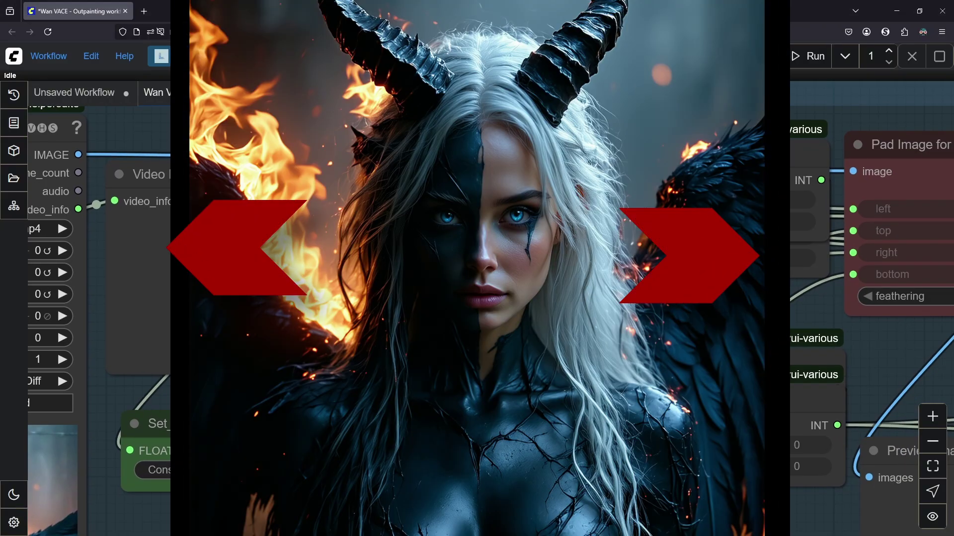
pyautogui.moveTo(720, 313); pyautogui.dragTo(538, 315)
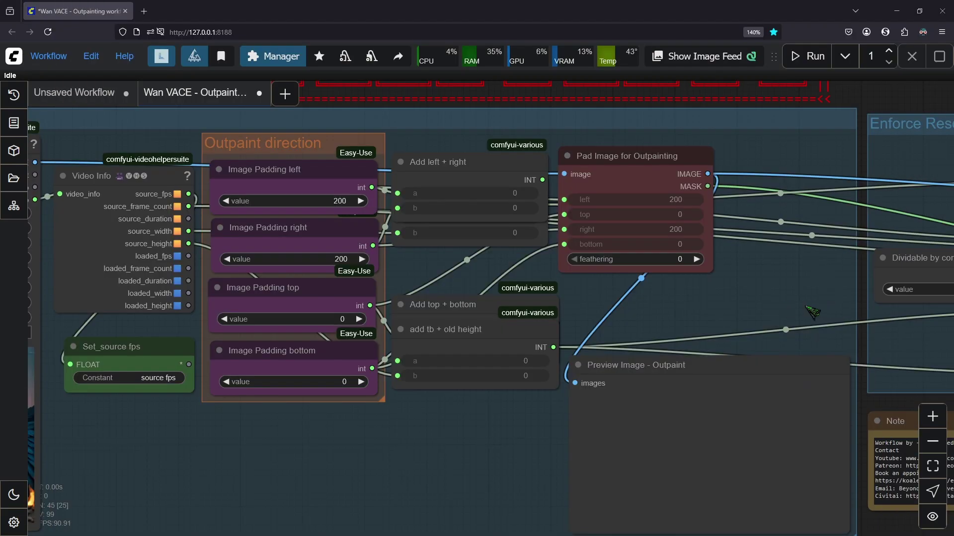
# Examine the Pad Image for Outpainting node, the Enforce Resolution group with its note on dimensions, and the Repeat Mask Batch group
pyautogui.moveTo(807, 313); pyautogui.dragTo(663, 322)
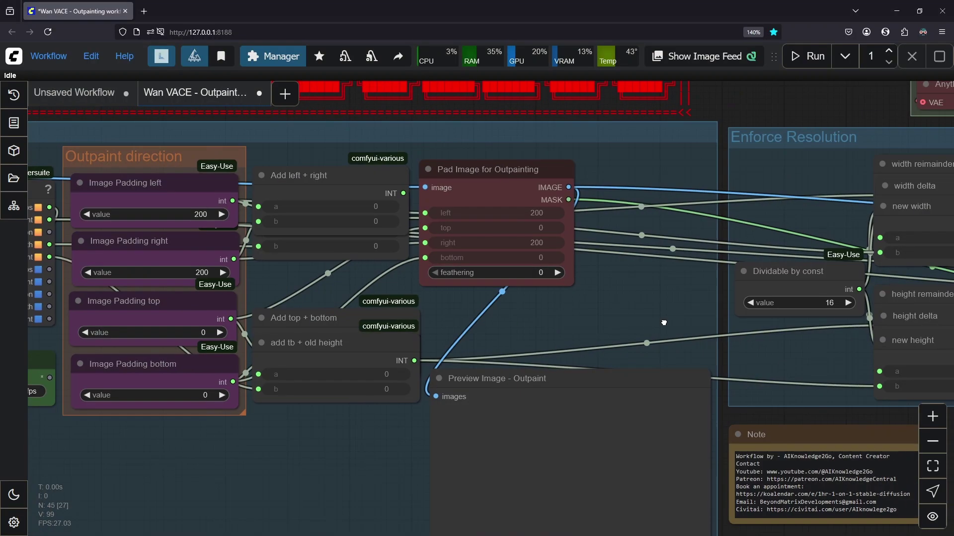
pyautogui.moveTo(782, 350); pyautogui.dragTo(631, 349)
pyautogui.moveTo(785, 466); pyautogui.dragTo(741, 458)
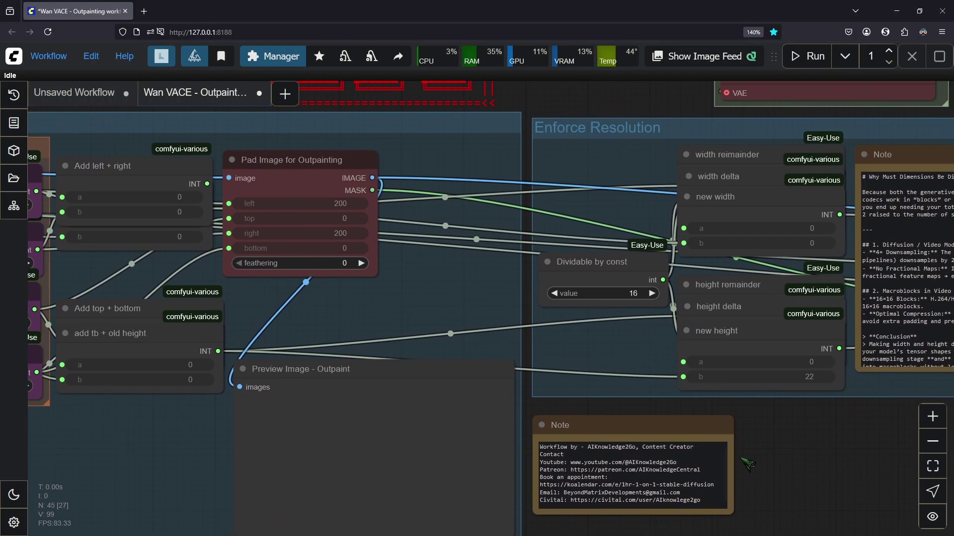
pyautogui.moveTo(831, 429); pyautogui.dragTo(649, 415)
pyautogui.moveTo(814, 397); pyautogui.dragTo(691, 404)
pyautogui.moveTo(816, 387); pyautogui.dragTo(808, 386)
pyautogui.hscroll(7, 808, 386)
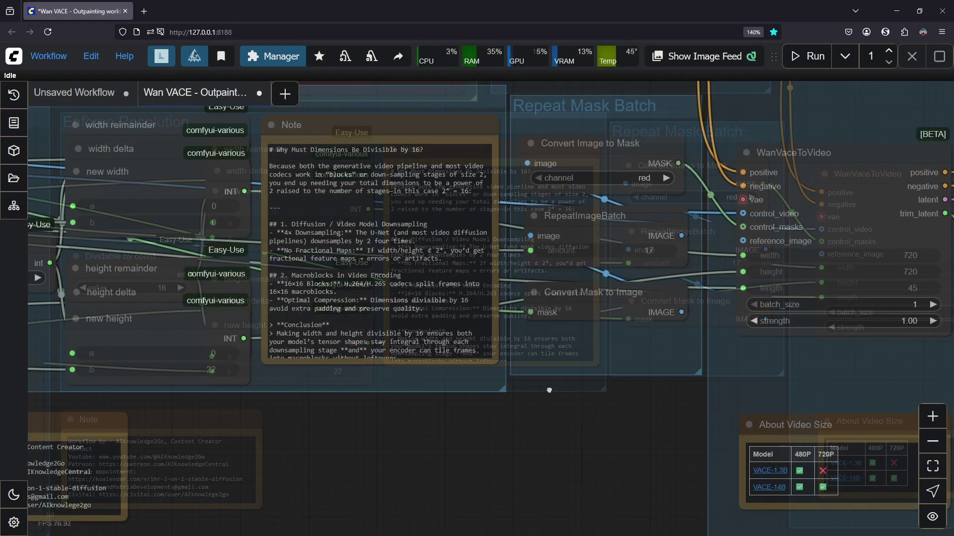
pyautogui.moveTo(546, 387); pyautogui.dragTo(608, 399)
pyautogui.scroll(-2, 613, 399)
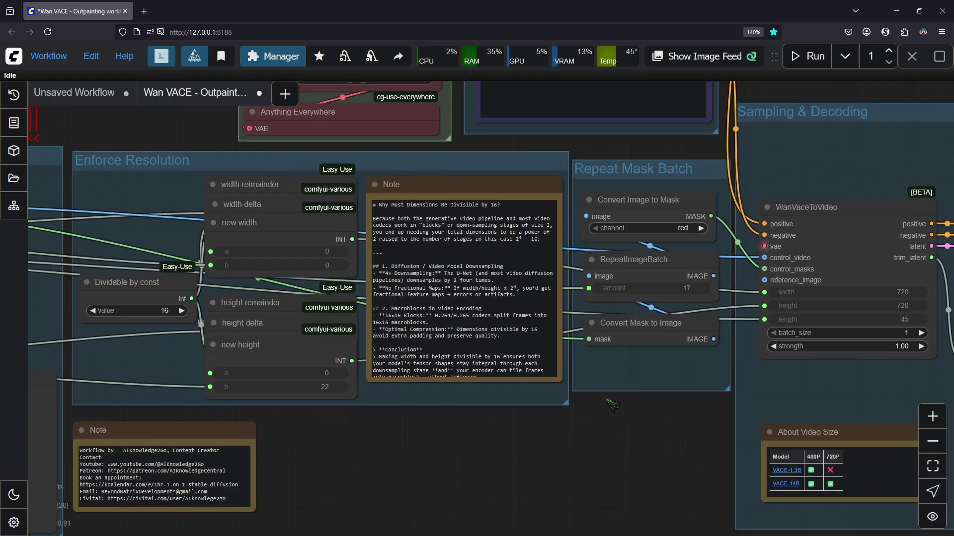
pyautogui.hscroll(-3, 612, 404)
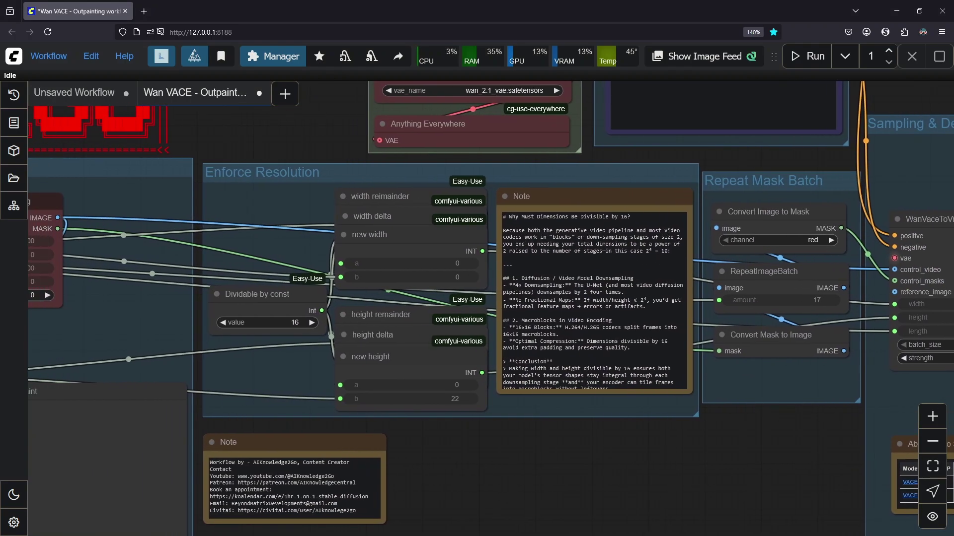
# Examine the GGUF Loader and Load Diffusion Model nodes in the Loader group
pyautogui.scroll(9, 878, 281)
pyautogui.scroll(5, 255, 166)
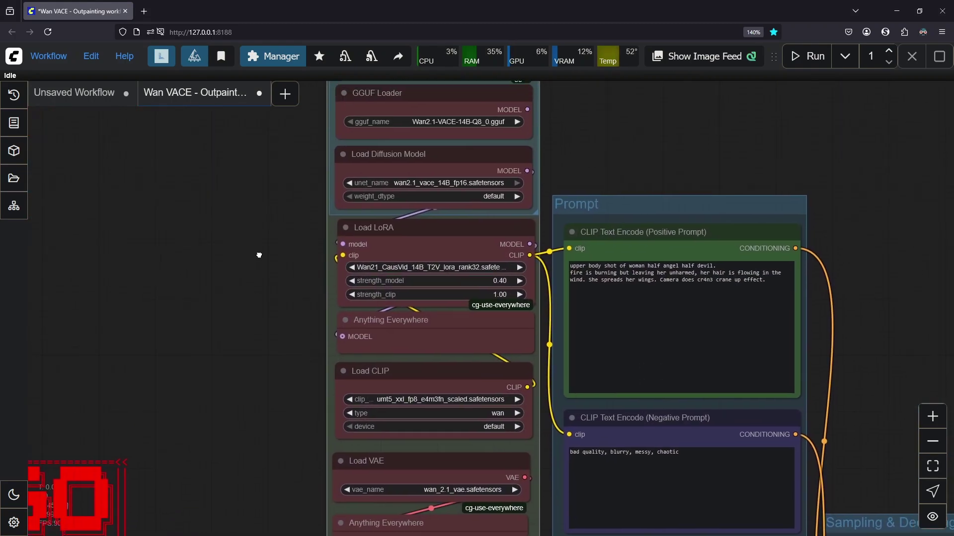
pyautogui.moveTo(600, 158); pyautogui.dragTo(634, 206)
pyautogui.scroll(1, 611, 204)
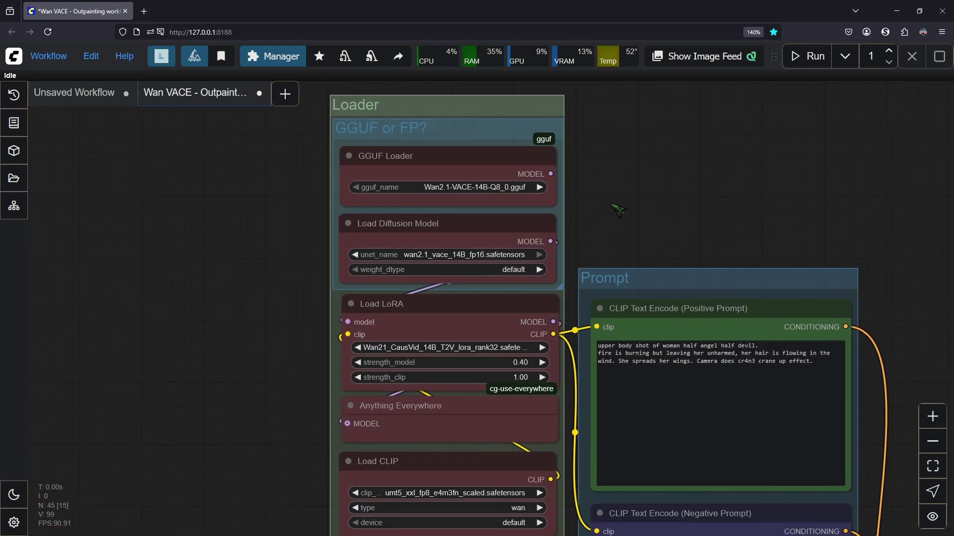
pyautogui.scroll(6, 627, 187)
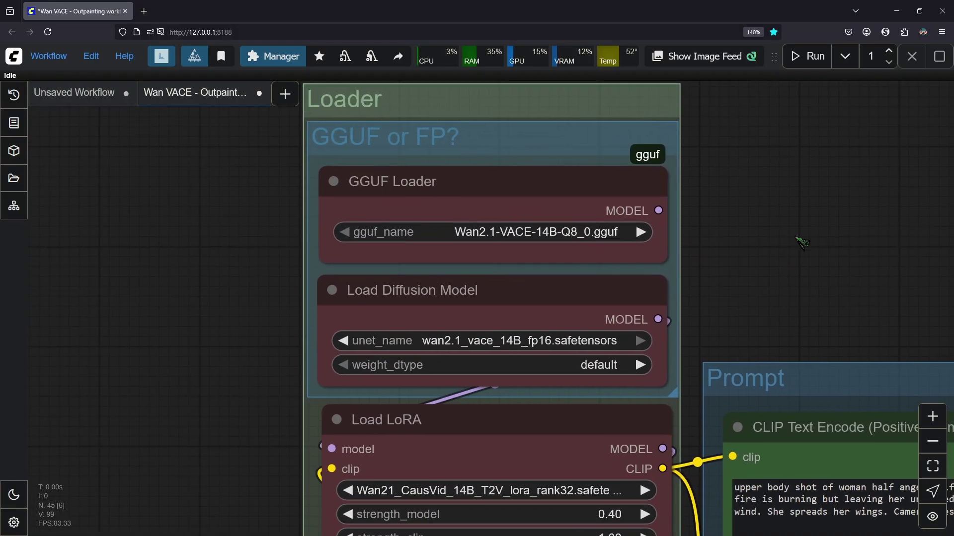
pyautogui.scroll(-3, 780, 256)
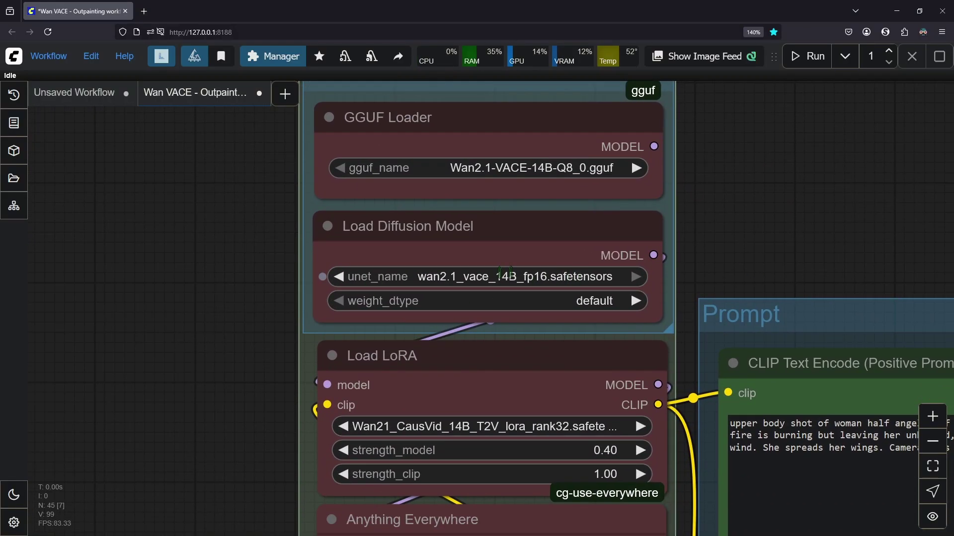
# Connect the GGUF Loader's model output to the Load LoRA model input, and switch that link back to the Load Diffusion Model output
pyautogui.moveTo(773, 258); pyautogui.dragTo(746, 270)
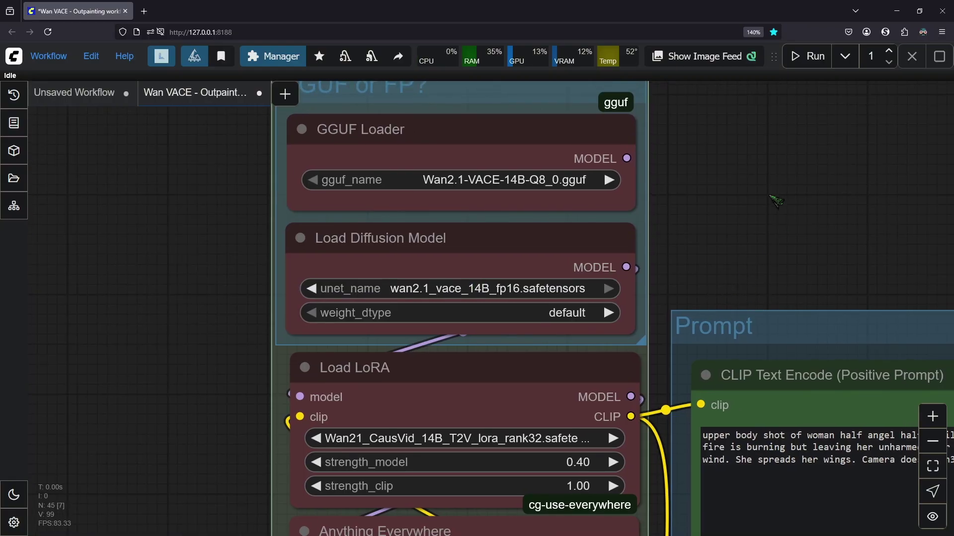
pyautogui.moveTo(806, 216); pyautogui.dragTo(767, 204)
pyautogui.moveTo(748, 156); pyautogui.dragTo(744, 177)
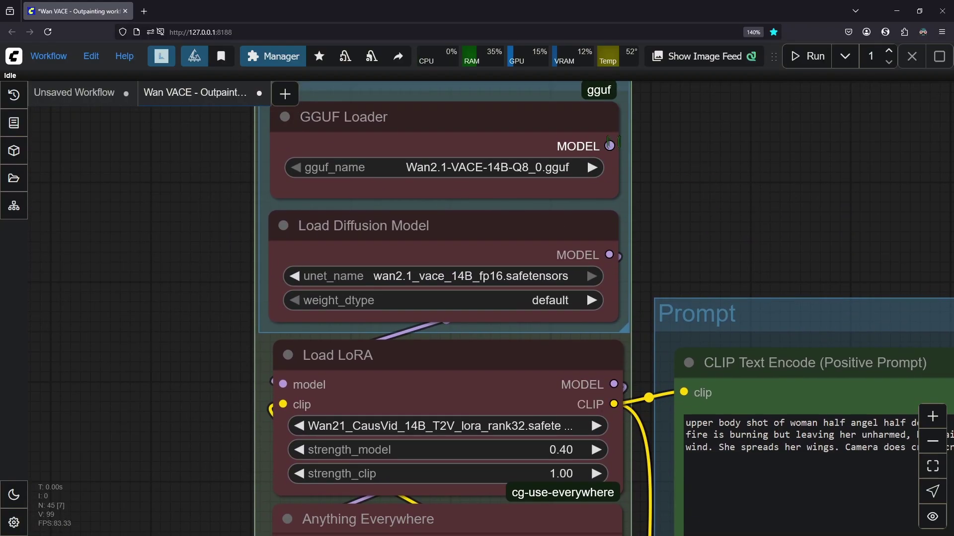
pyautogui.moveTo(715, 290); pyautogui.dragTo(298, 387)
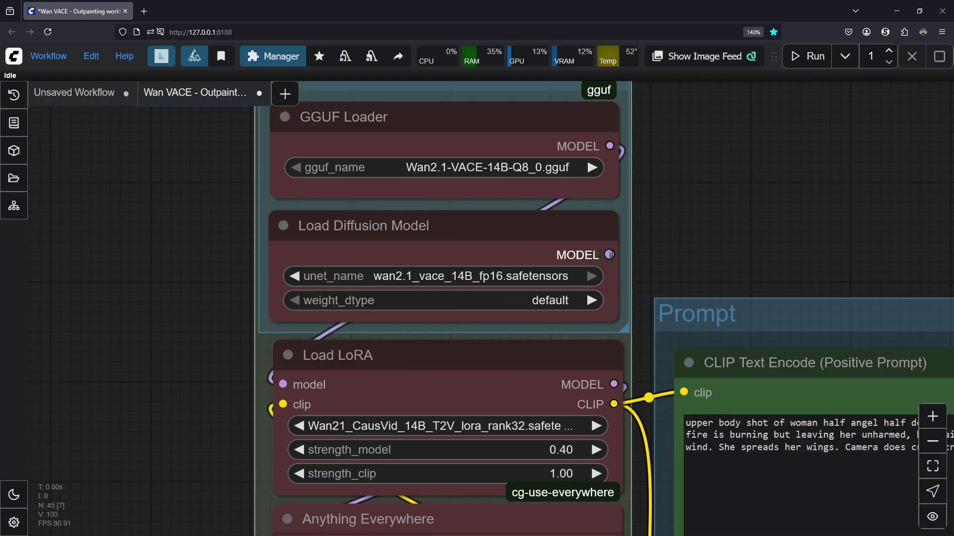
pyautogui.moveTo(671, 267); pyautogui.dragTo(318, 386)
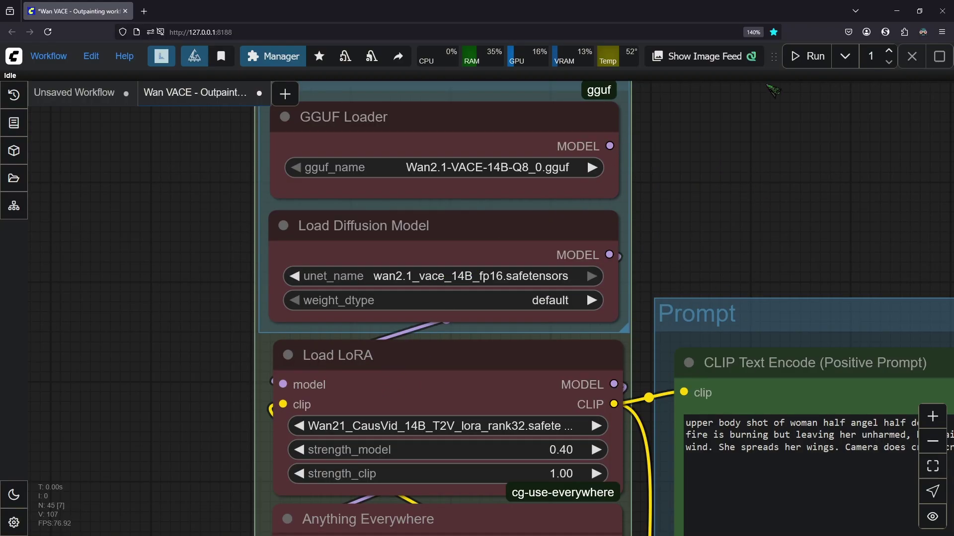
# Examine the Load LoRA strengths and the Load CLIP and Load VAE selections in the Loader group
pyautogui.moveTo(409, 464); pyautogui.dragTo(462, 317)
pyautogui.scroll(-3, 270, 381)
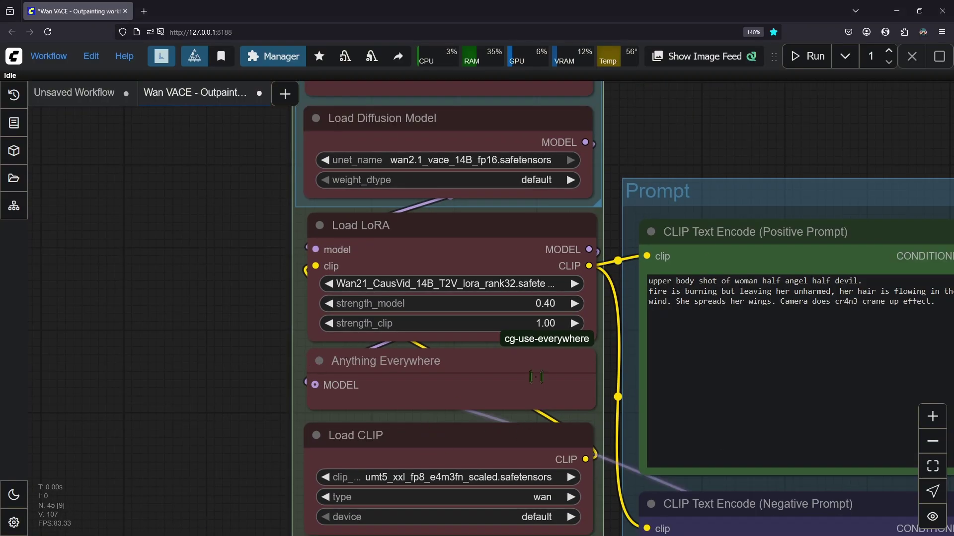
pyautogui.moveTo(611, 447); pyautogui.dragTo(628, 405)
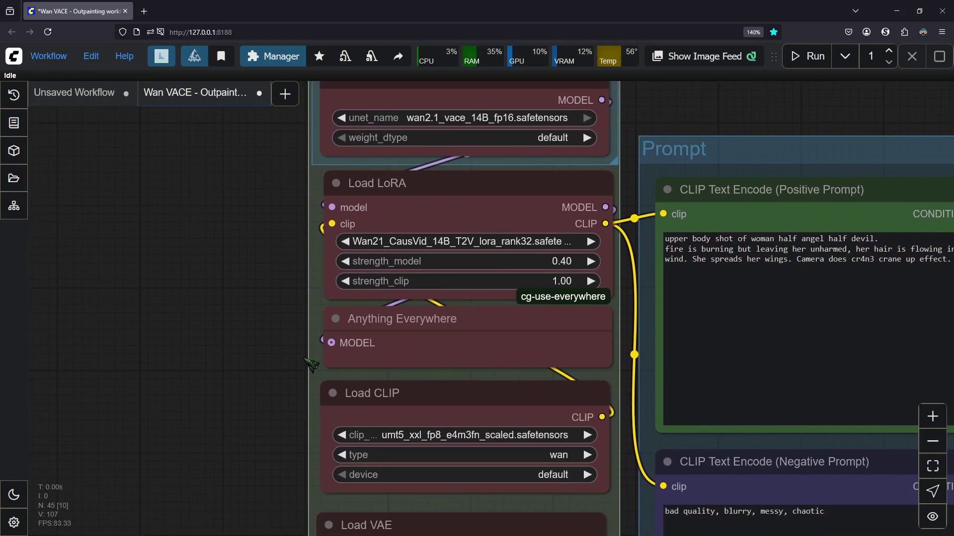
pyautogui.scroll(-5, 312, 365)
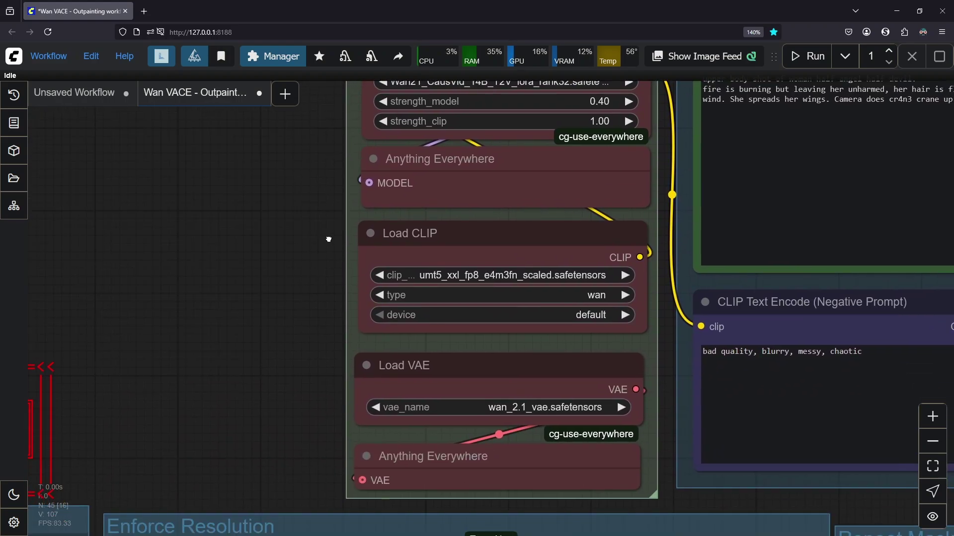
pyautogui.moveTo(328, 239); pyautogui.dragTo(300, 278)
pyautogui.scroll(-2, 296, 397)
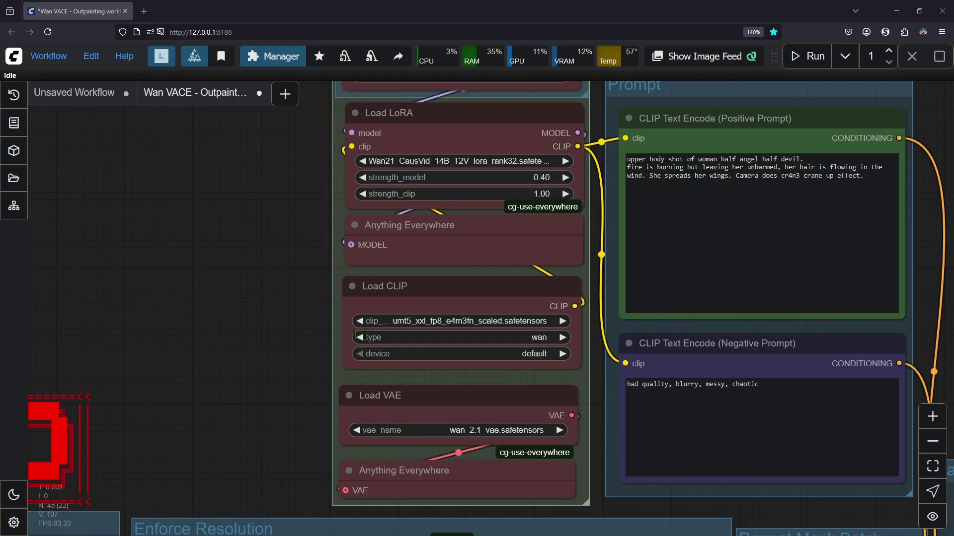
pyautogui.hscroll(2, 338, 373)
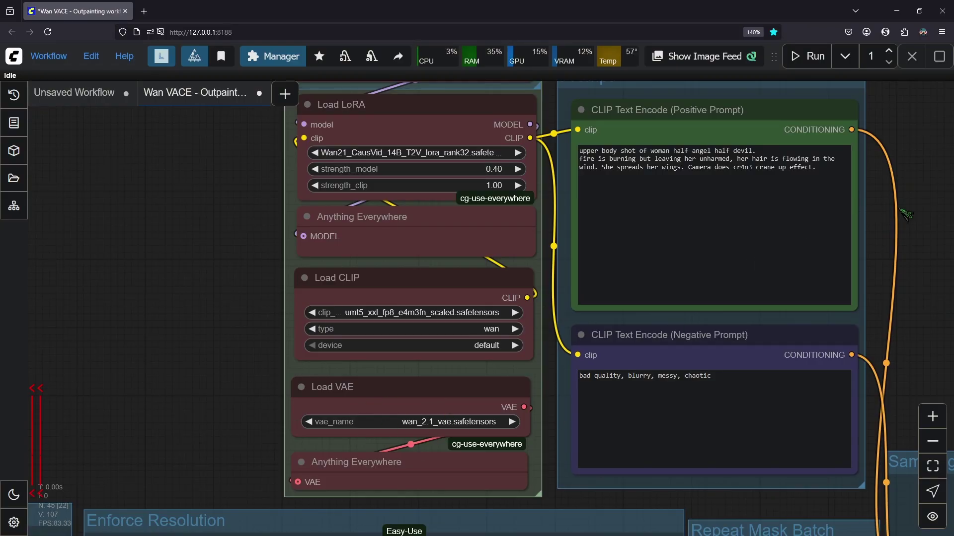
# Review the positive and negative prompt texts in the Prompt group
pyautogui.moveTo(880, 211); pyautogui.dragTo(660, 251)
pyautogui.moveTo(769, 292); pyautogui.dragTo(688, 289)
pyautogui.scroll(-2, 719, 295)
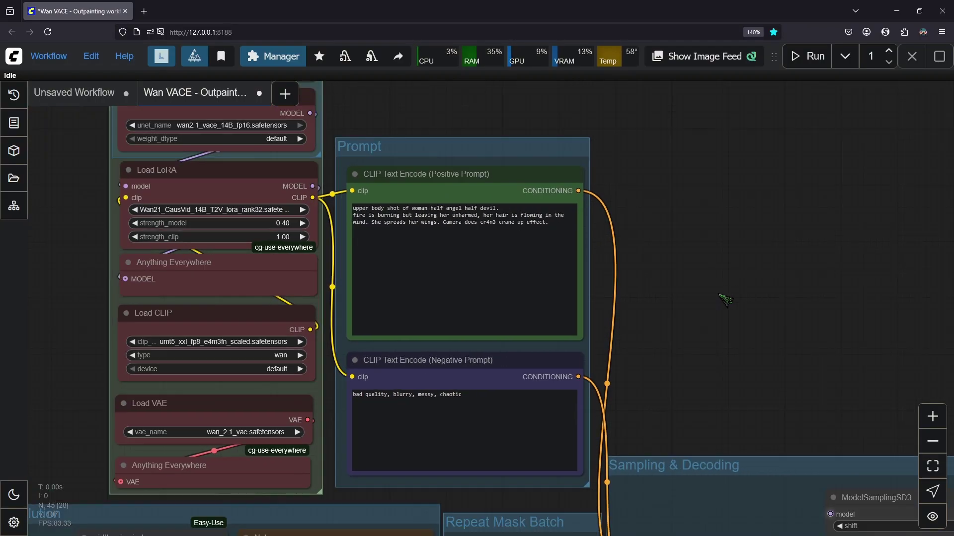
pyautogui.scroll(1, 633, 324)
pyautogui.moveTo(541, 243); pyautogui.dragTo(83, 160)
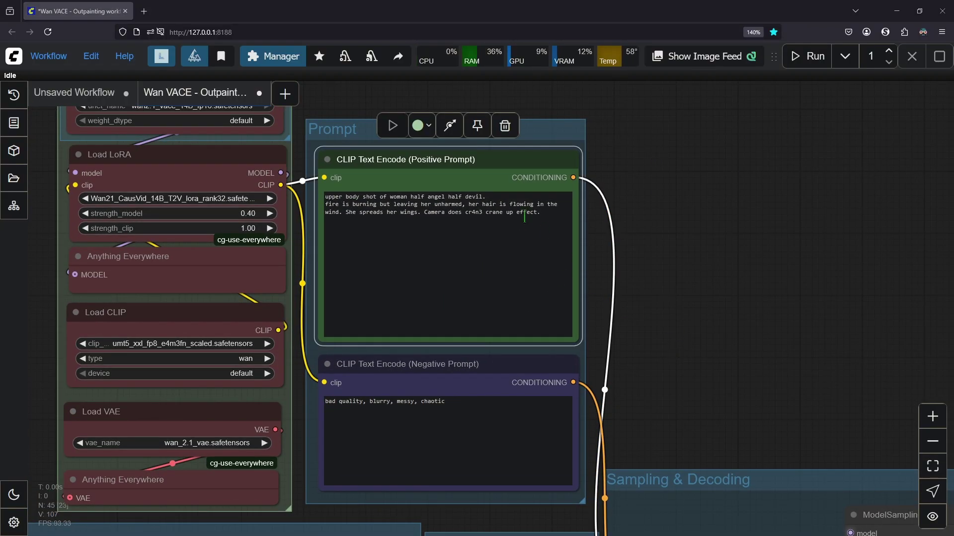
pyautogui.scroll(3, 628, 207)
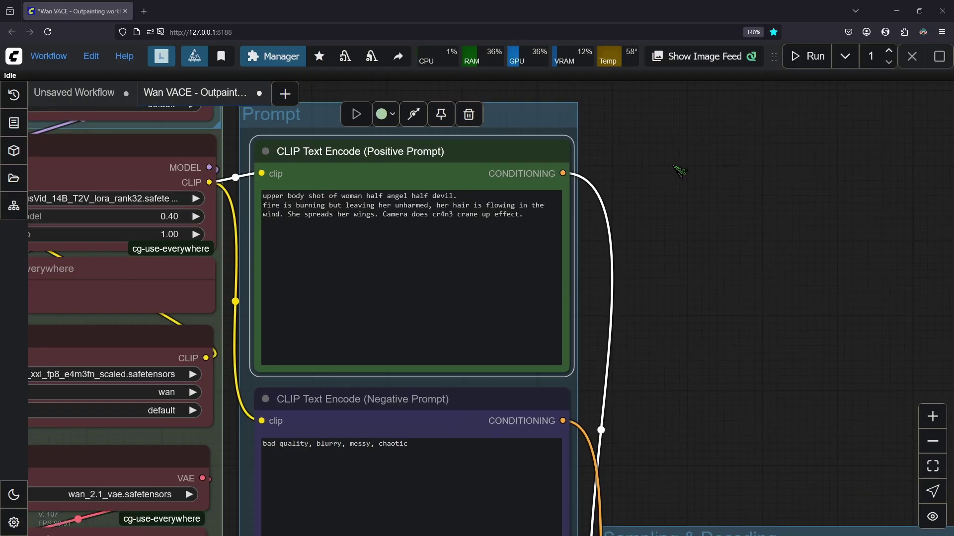
pyautogui.scroll(-3, 849, 341)
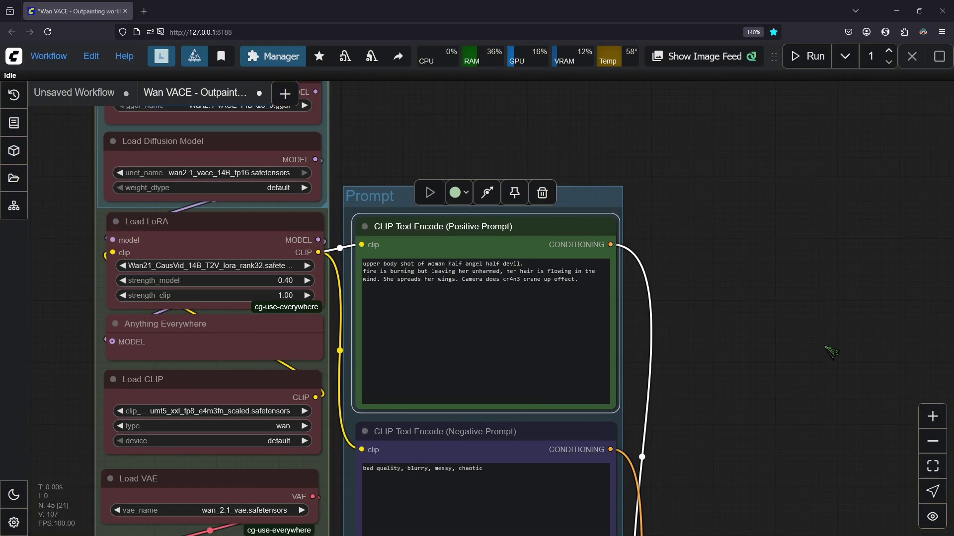
# Examine the WanVaceToVideo, ModelSamplingSD3 and KSampler settings in the Sampling & Decoding group
pyautogui.moveTo(858, 410); pyautogui.dragTo(640, 179)
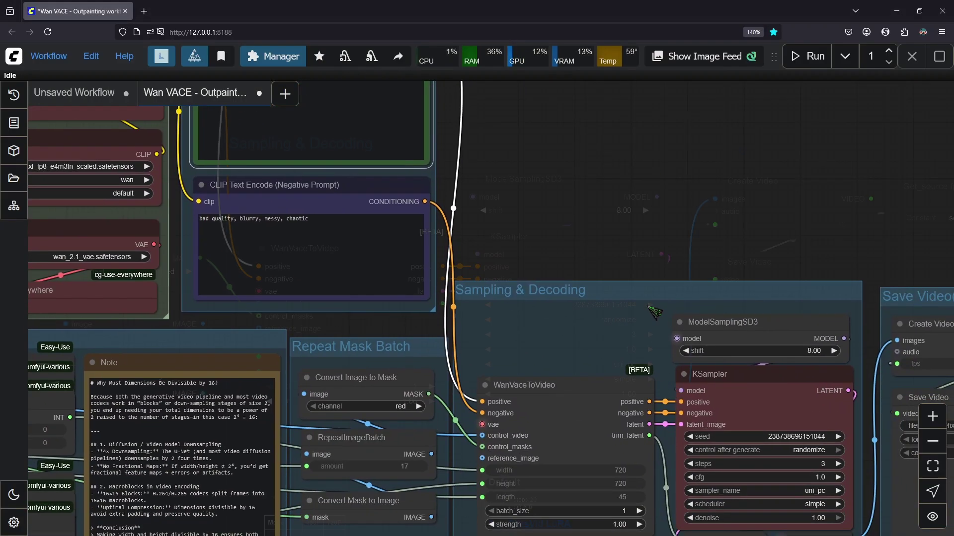
pyautogui.moveTo(648, 307); pyautogui.dragTo(549, 146)
pyautogui.scroll(3, 708, 244)
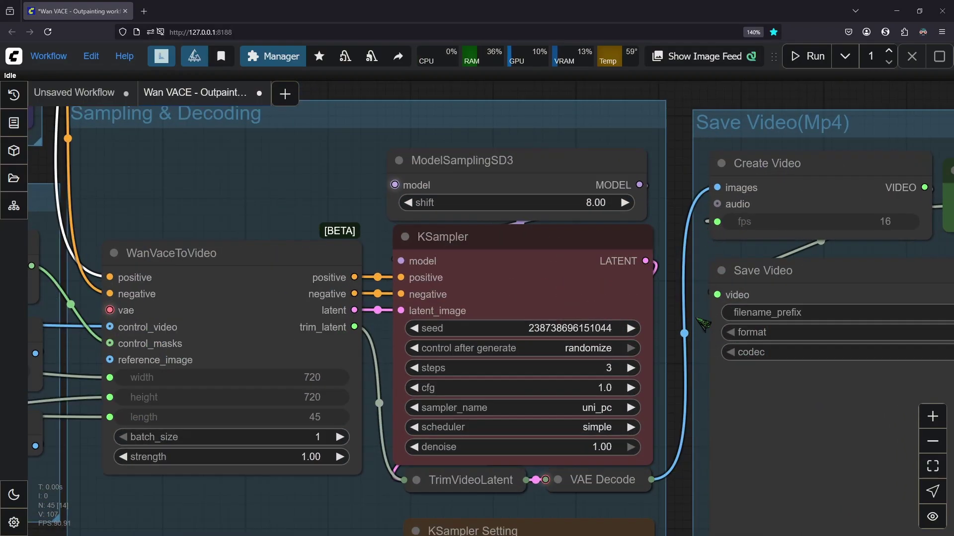
# Examine the Create Video, Get_source fps and Save Video nodes in the Save Video(Mp4) group
pyautogui.moveTo(703, 324); pyautogui.dragTo(746, 272)
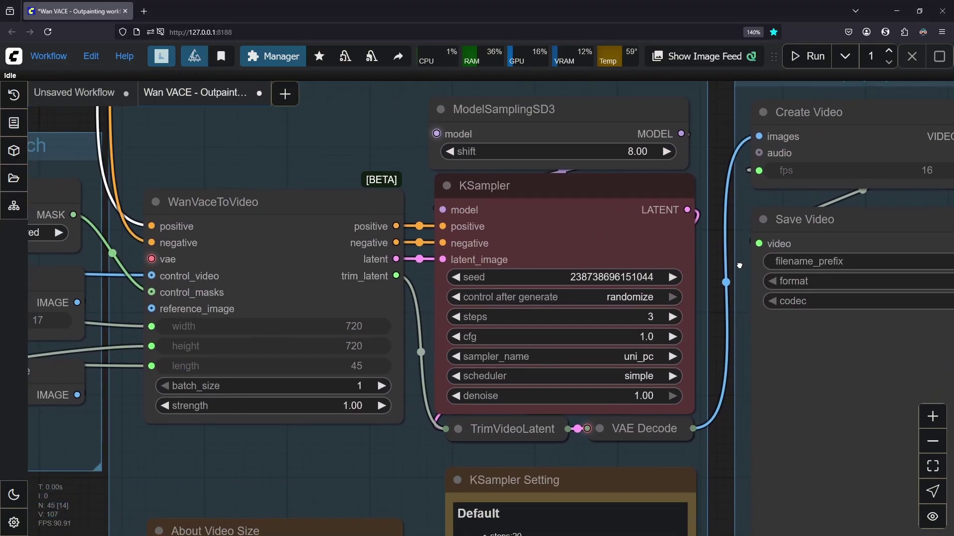
pyautogui.moveTo(722, 234); pyautogui.dragTo(605, 278)
pyautogui.scroll(1, 624, 274)
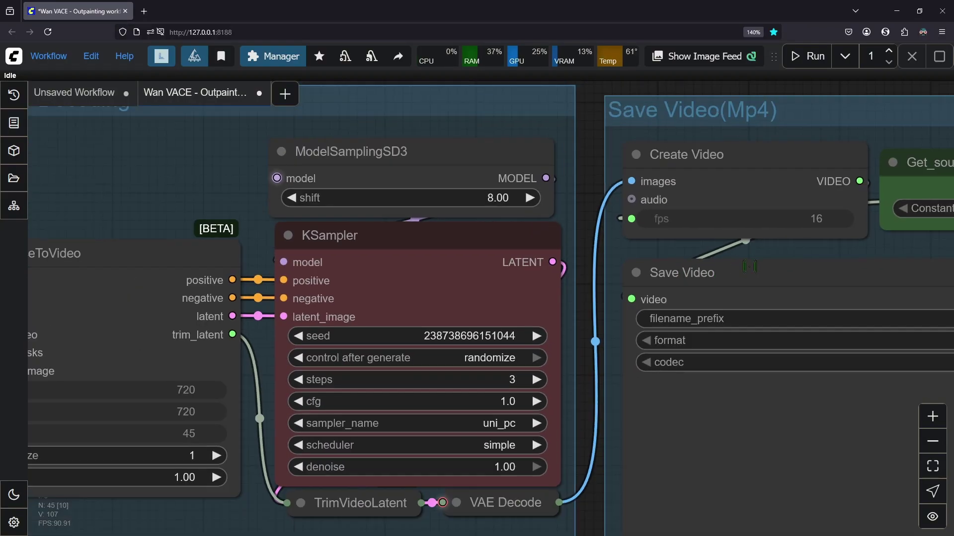
pyautogui.moveTo(801, 254); pyautogui.dragTo(580, 281)
pyautogui.hscroll(5, 770, 290)
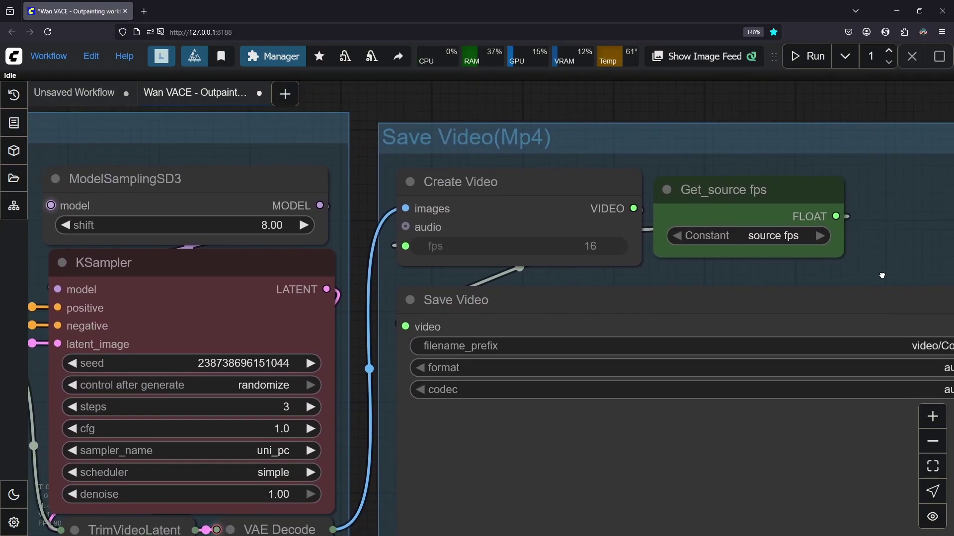
pyautogui.scroll(-1, 807, 266)
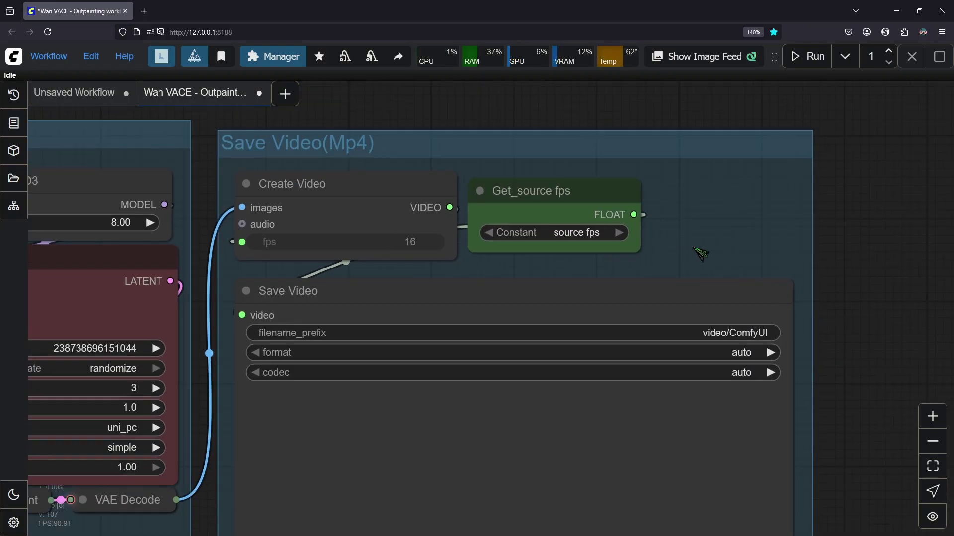
pyautogui.scroll(-5, 843, 278)
pyautogui.hscroll(-1, 670, 209)
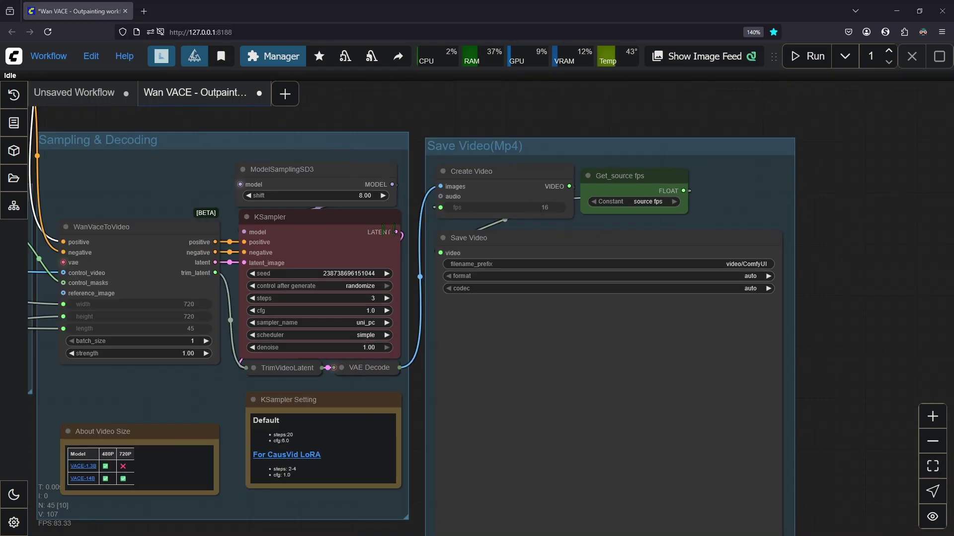
# Look back across the workflow from the Sampling & Decoding group to the Outpainting Setup group
pyautogui.moveTo(159, 194); pyautogui.dragTo(470, 155)
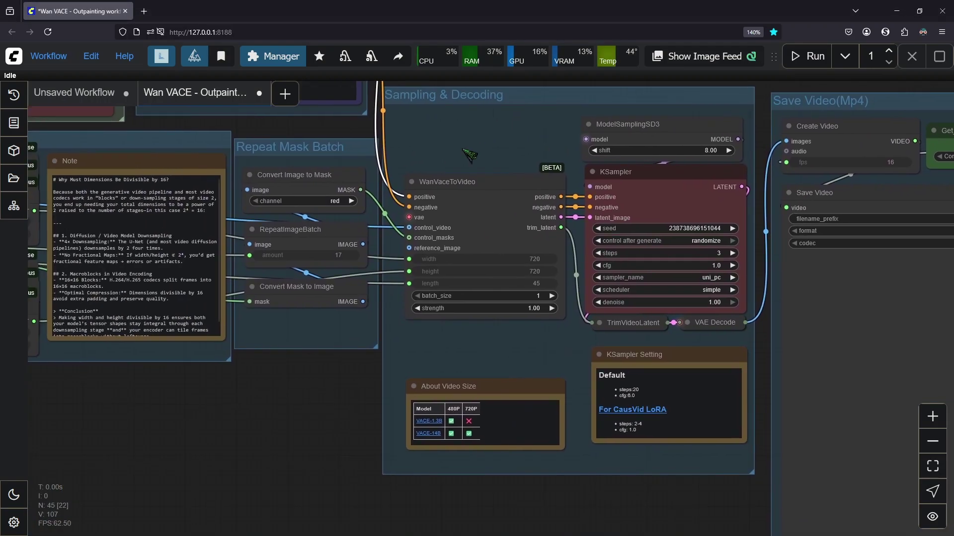
pyautogui.moveTo(392, 145); pyautogui.dragTo(502, 148)
pyautogui.moveTo(344, 396); pyautogui.dragTo(714, 360)
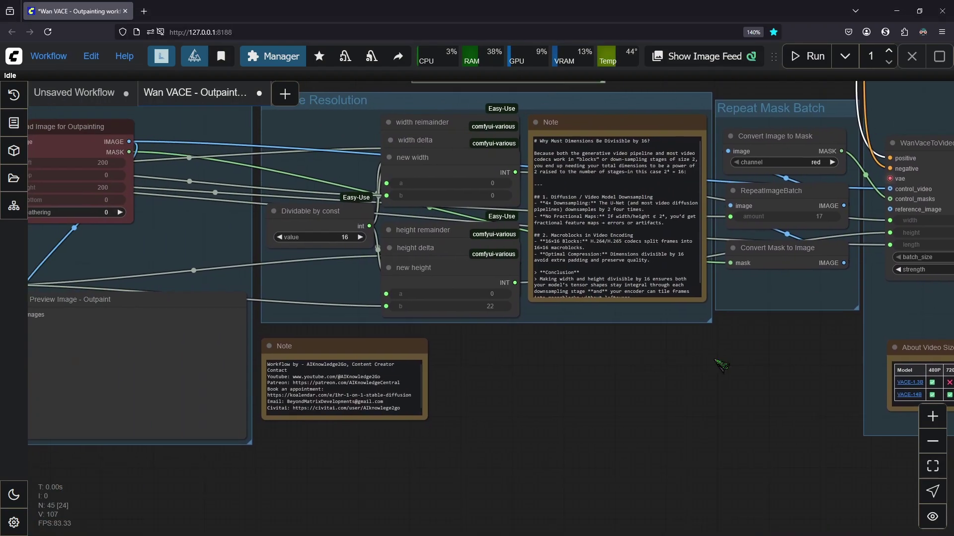
pyautogui.moveTo(320, 297); pyautogui.dragTo(538, 344)
pyautogui.moveTo(334, 309); pyautogui.dragTo(707, 275)
pyautogui.moveTo(415, 382); pyautogui.dragTo(660, 380)
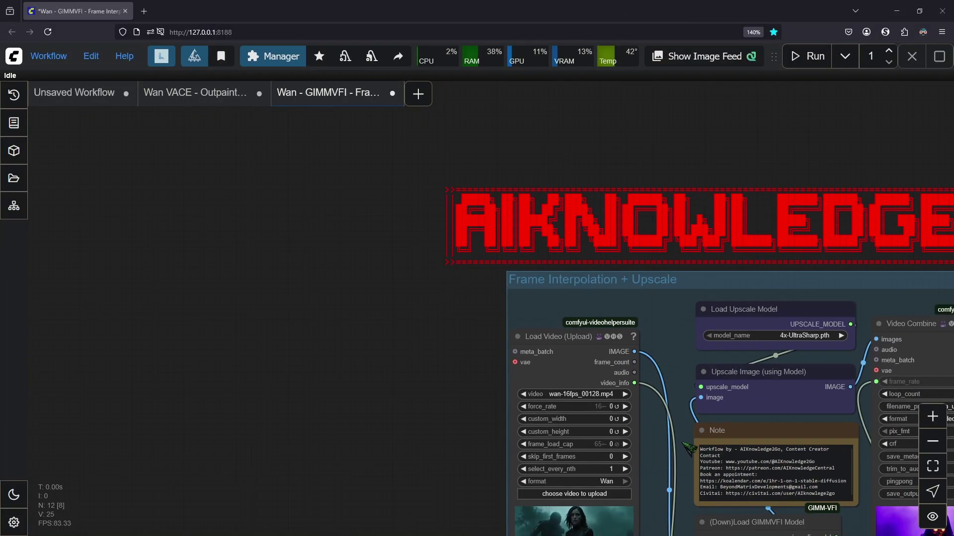
# Look over the Frame Interpolation + Upscale group in the Wan - GIMMVFI workflow
pyautogui.moveTo(683, 443); pyautogui.dragTo(464, 299)
pyautogui.scroll(-2, 727, 308)
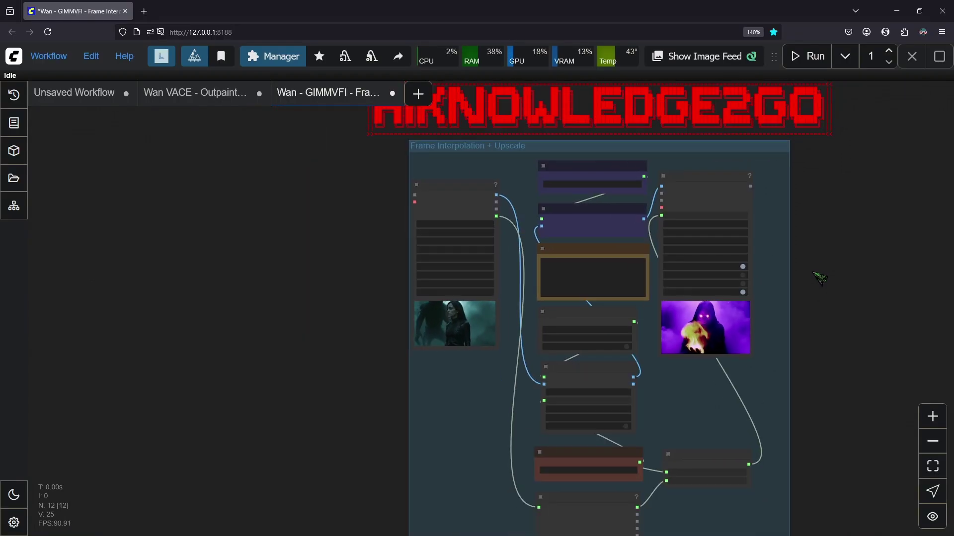
pyautogui.scroll(3, 674, 366)
pyautogui.moveTo(643, 242); pyautogui.dragTo(692, 289)
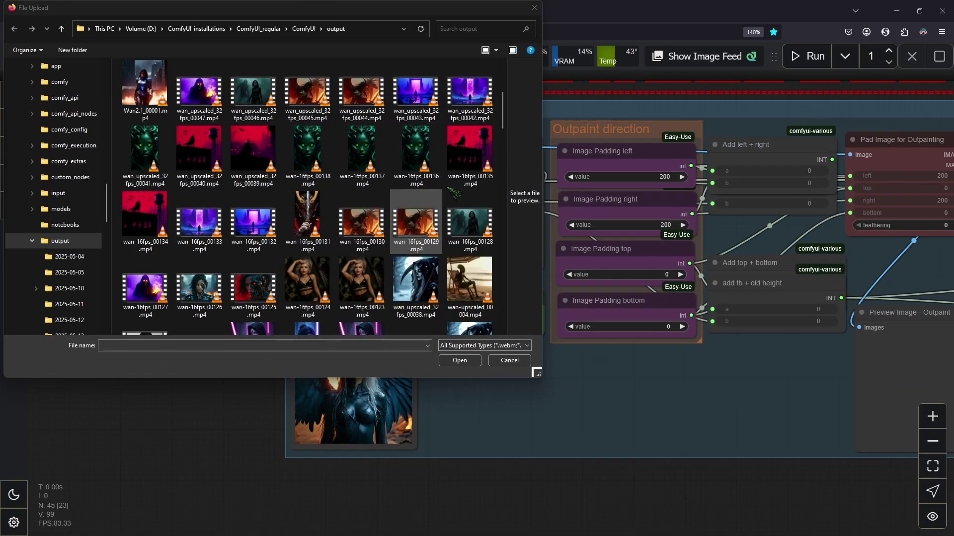
# Load wan-16fps_00136.mp4 from the output folder into the Load Video node of the outpainting workflow
pyautogui.doubleClick(416, 149)
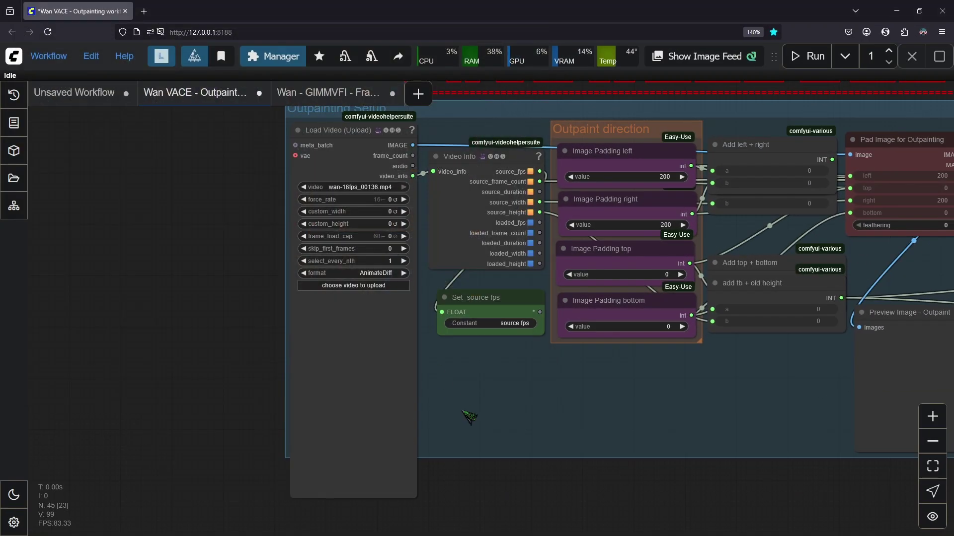
pyautogui.moveTo(634, 413); pyautogui.dragTo(500, 428)
pyautogui.scroll(-3, 501, 428)
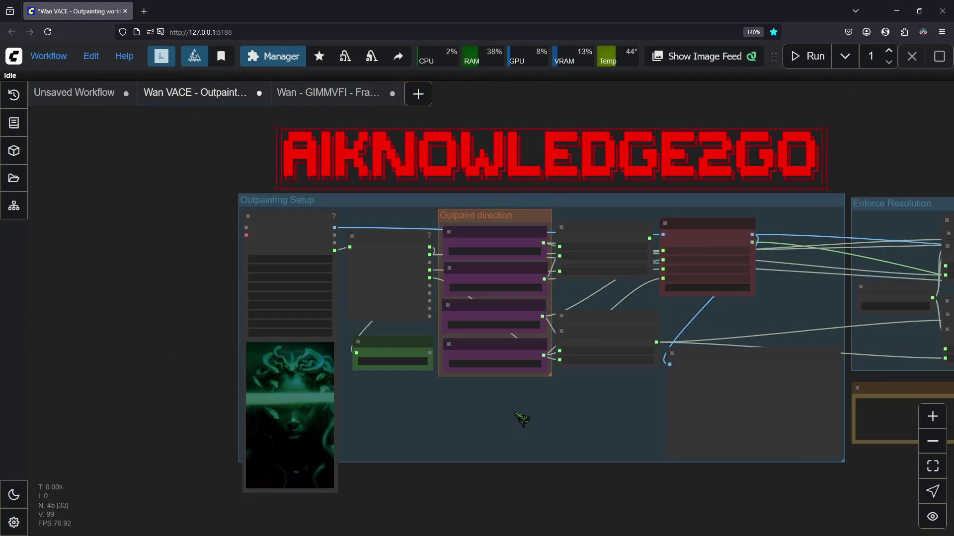
pyautogui.scroll(1, 531, 422)
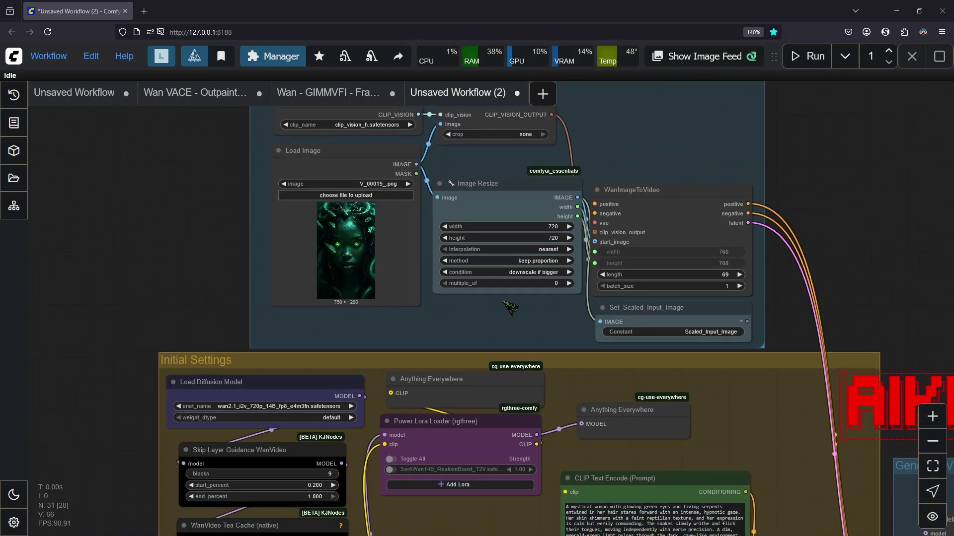
# Copy the full positive prompt about the mystical woman with serpents from the image-to-video workflow
pyautogui.moveTo(510, 349); pyautogui.dragTo(436, 146)
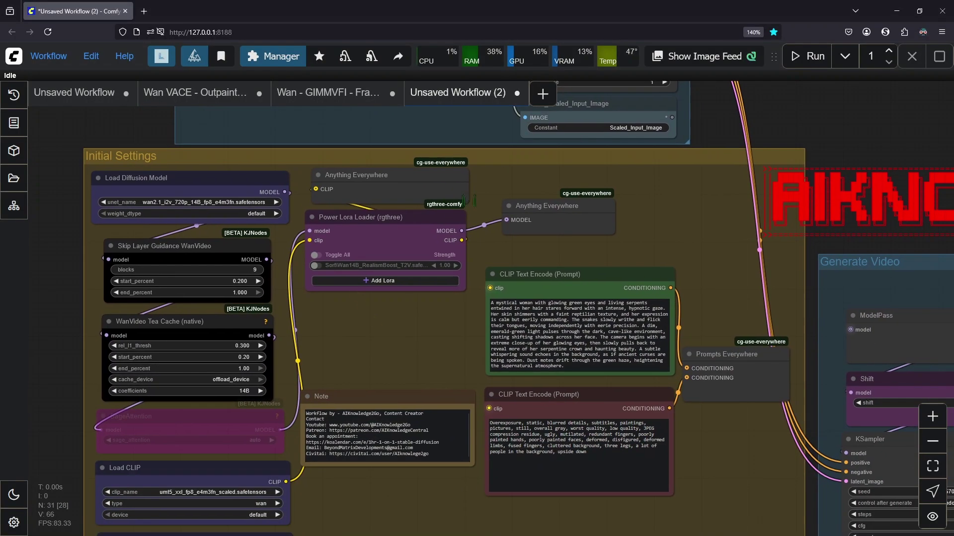
pyautogui.scroll(6, 450, 402)
pyautogui.click(649, 282)
pyautogui.hotkey('ctrl', 'a')
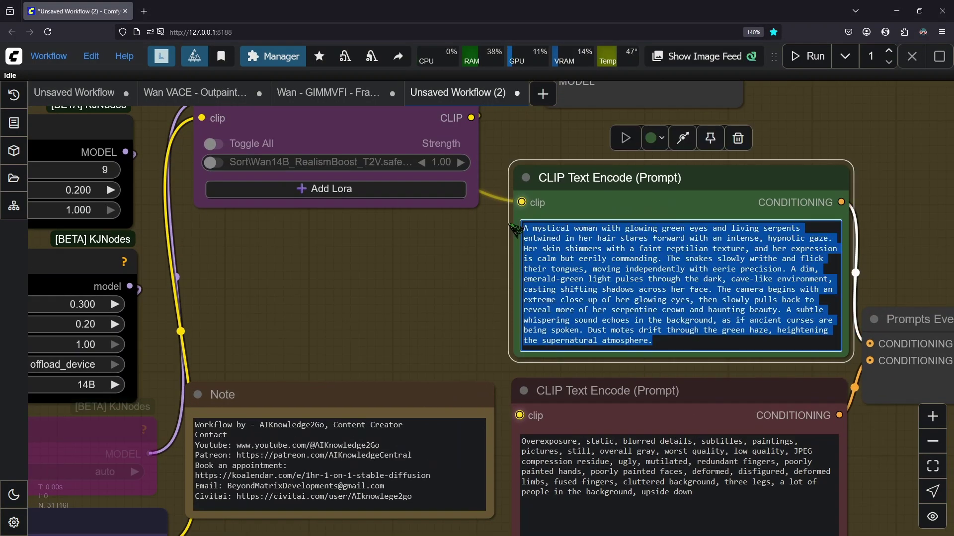
pyautogui.click(328, 295)
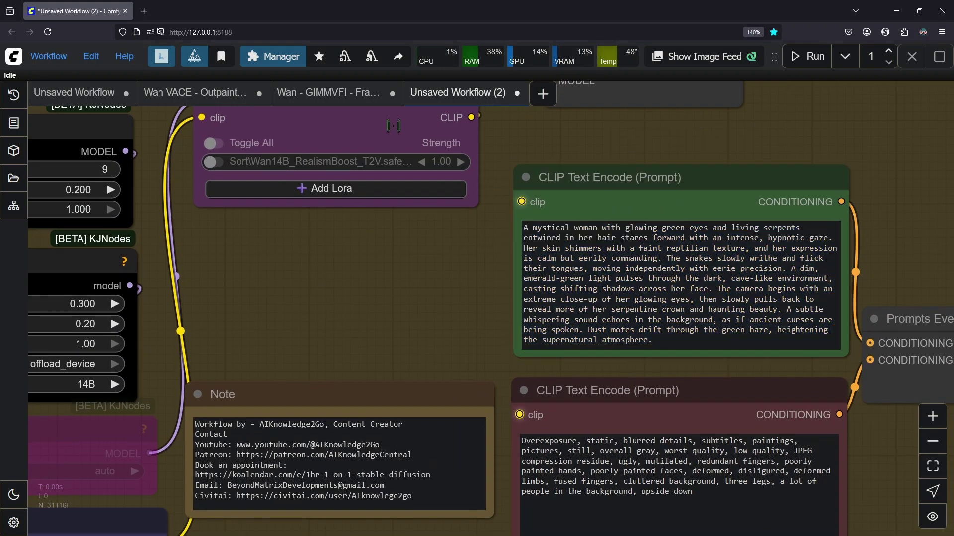
# Replace the outpainting workflow's positive prompt with the copied mystical woman prompt
pyautogui.click(198, 92)
pyautogui.scroll(8, 560, 322)
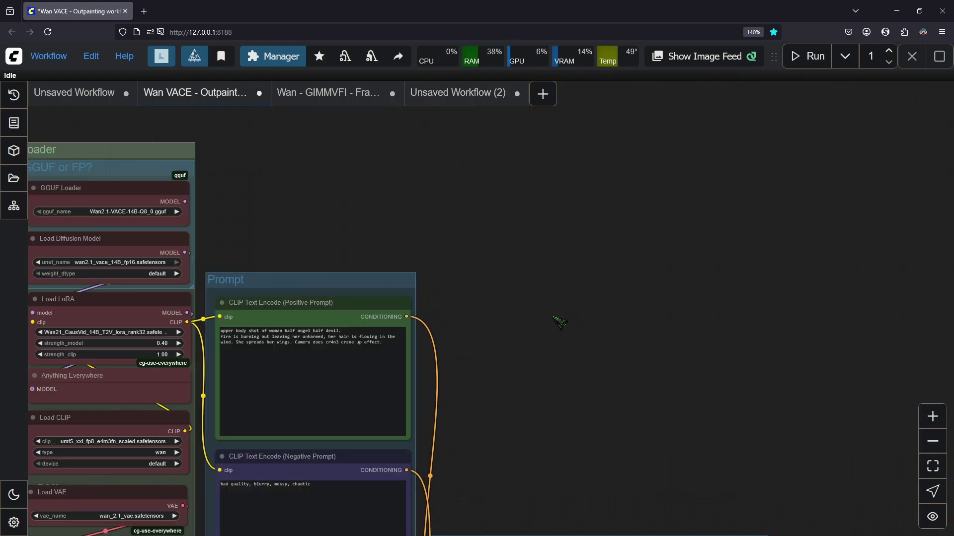
pyautogui.scroll(6, 441, 349)
pyautogui.moveTo(260, 383); pyautogui.dragTo(449, 337)
pyautogui.moveTo(573, 304); pyautogui.dragTo(140, 243)
pyautogui.hotkey('ctrl', 'v')
pyautogui.scroll(-2, 685, 279)
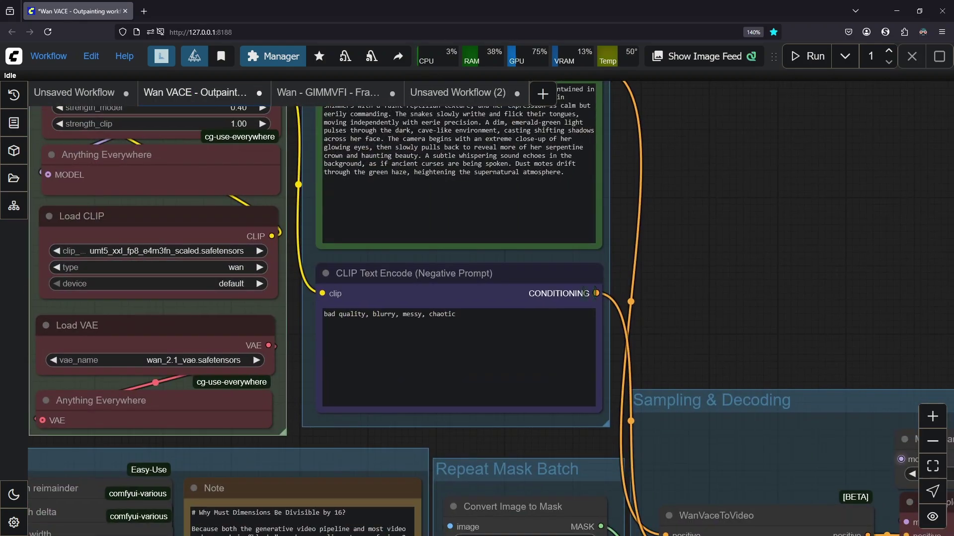
# Examine the padded video frames in the Preview Image - Outpaint node
pyautogui.moveTo(815, 286); pyautogui.dragTo(341, 28)
pyautogui.moveTo(713, 111); pyautogui.dragTo(327, 117)
pyautogui.moveTo(194, 253); pyautogui.dragTo(517, 205)
pyautogui.scroll(-4, 517, 204)
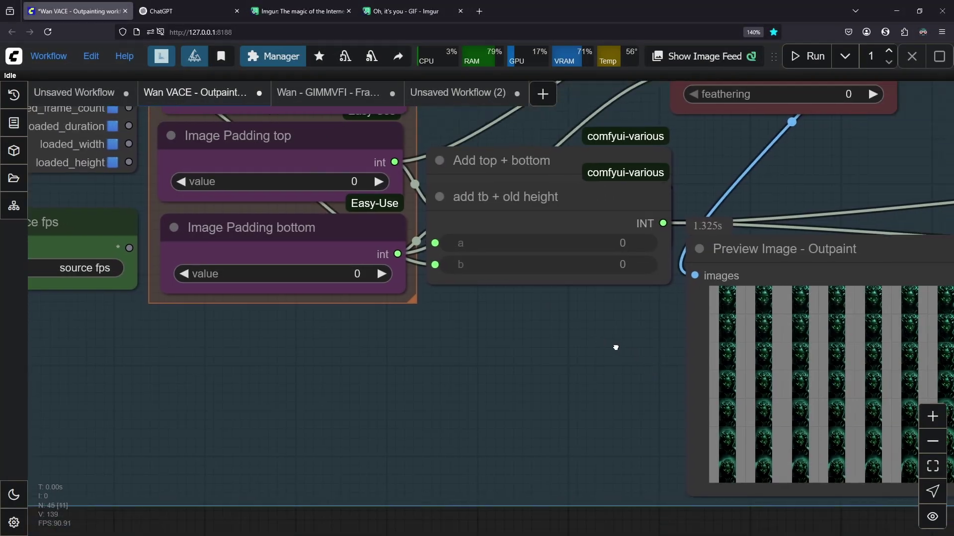
pyautogui.scroll(3, 315, 277)
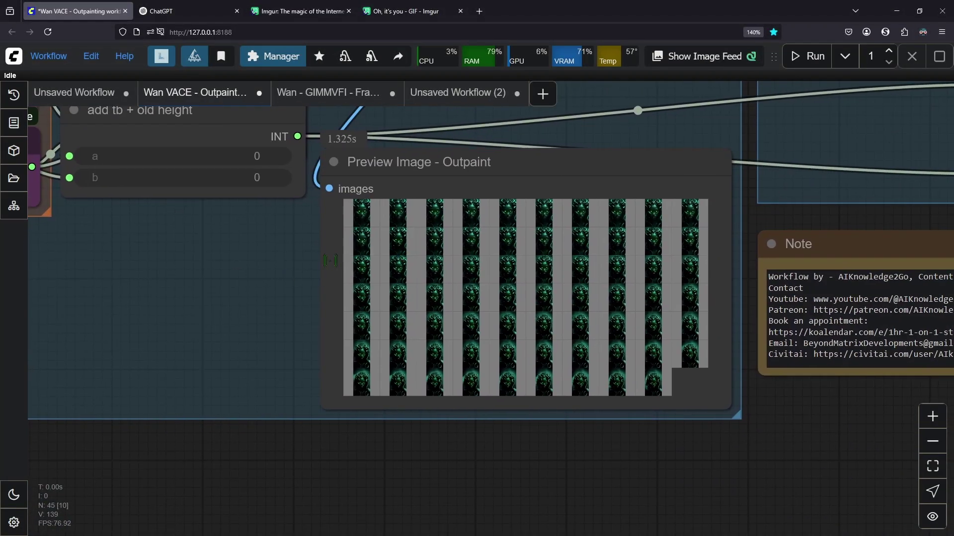
pyautogui.scroll(7, 331, 261)
pyautogui.moveTo(459, 236); pyautogui.dragTo(453, 306)
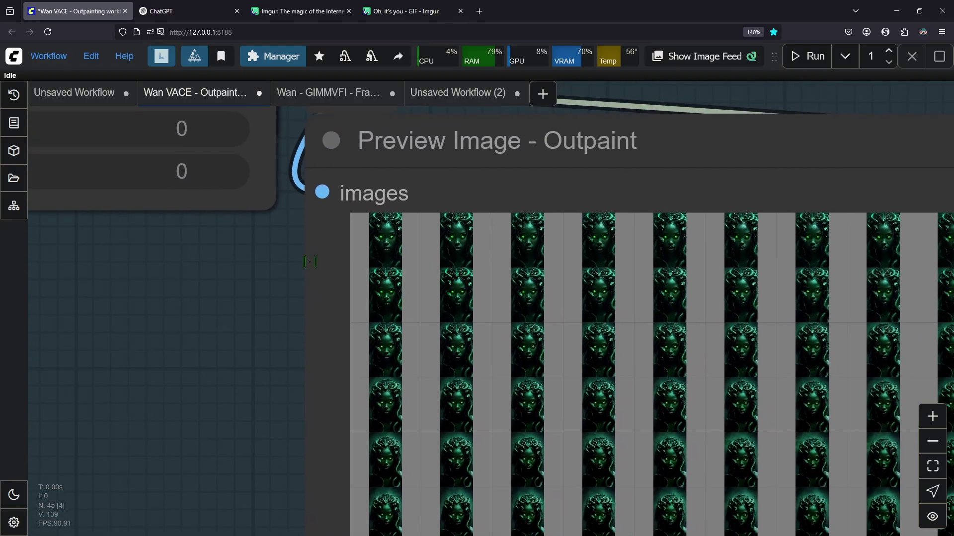
pyautogui.scroll(6, 310, 262)
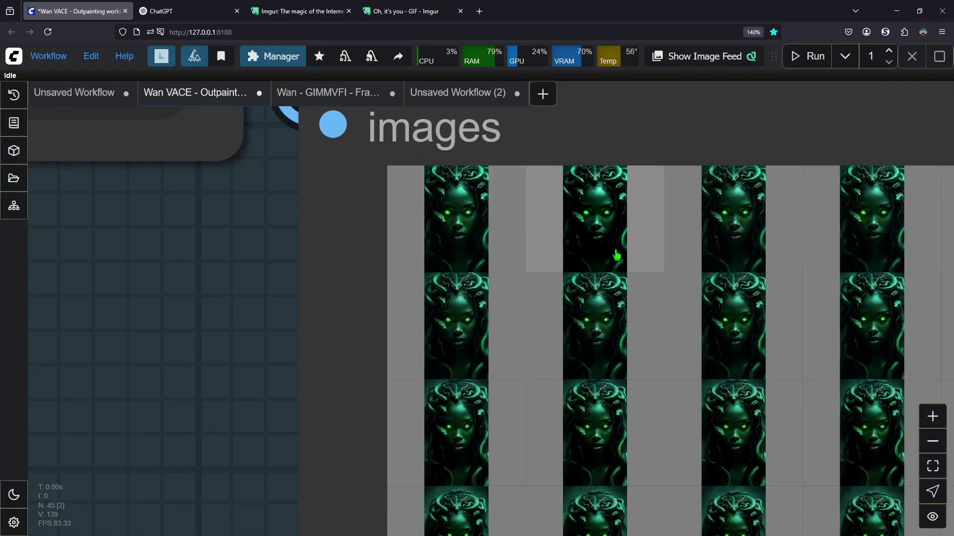
pyautogui.moveTo(698, 259); pyautogui.dragTo(405, 241)
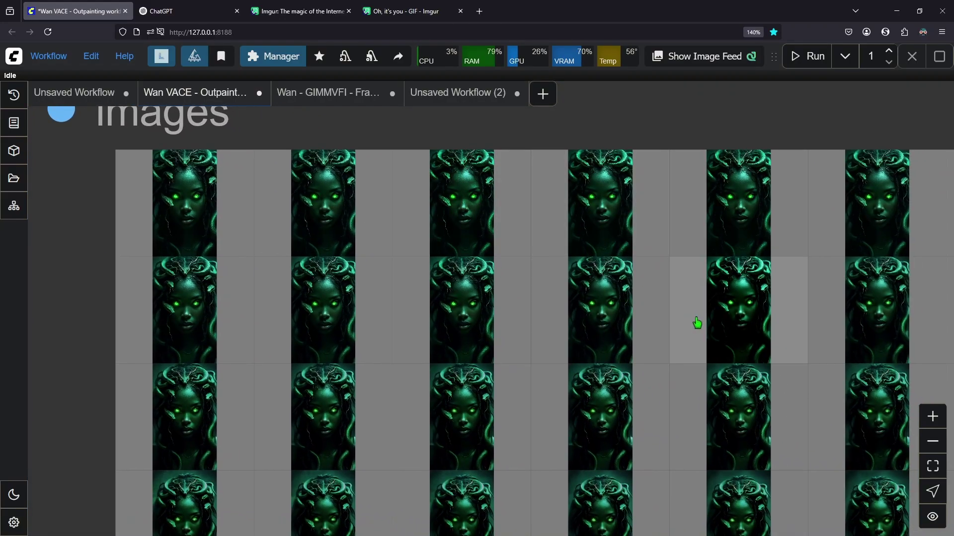
pyautogui.moveTo(685, 428); pyautogui.dragTo(473, 226)
pyautogui.scroll(-4, 646, 254)
# Inspect the outpainted video in the Save Video node
pyautogui.moveTo(788, 313); pyautogui.dragTo(294, 227)
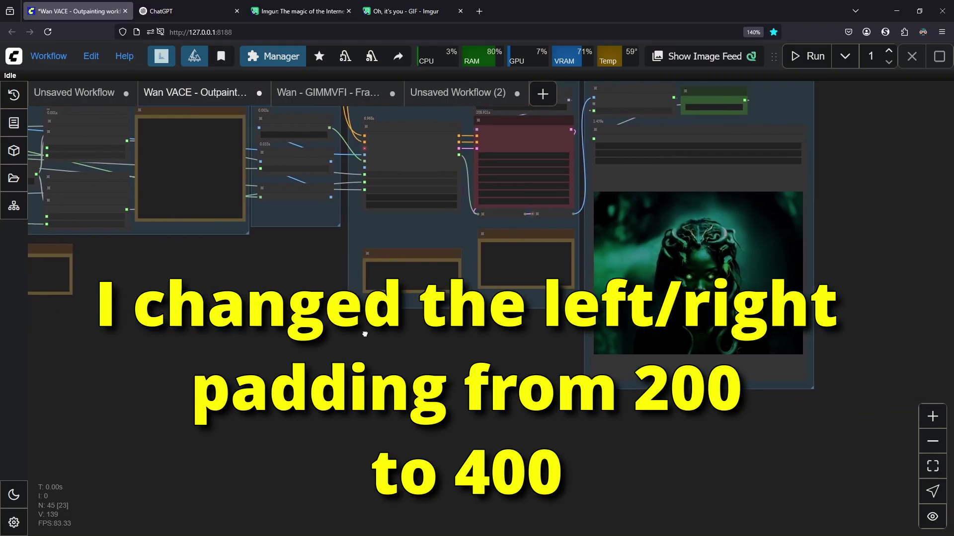
pyautogui.scroll(8, 845, 298)
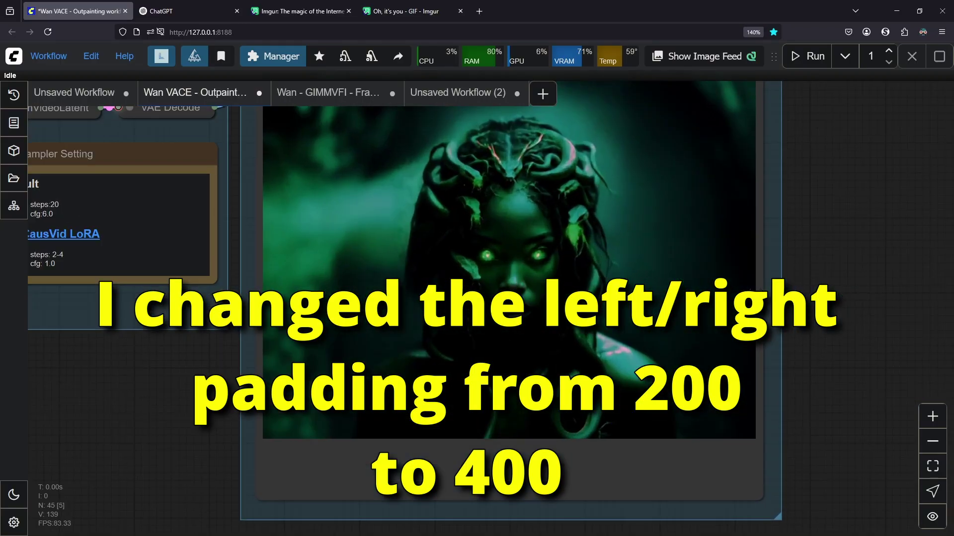
pyautogui.moveTo(866, 161); pyautogui.dragTo(869, 248)
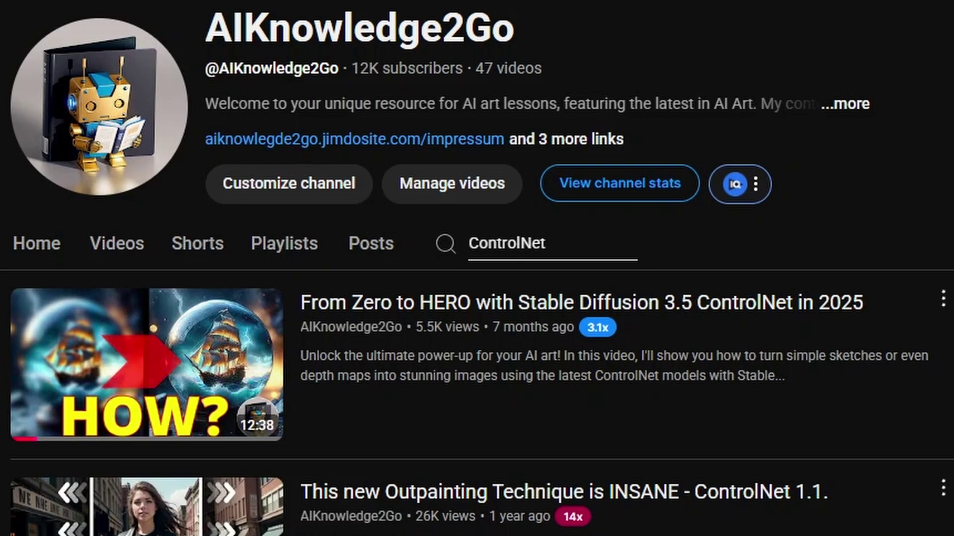
# Browse the YouTube channel's search results for ControlNet
pyautogui.scroll(-5, 477, 268)
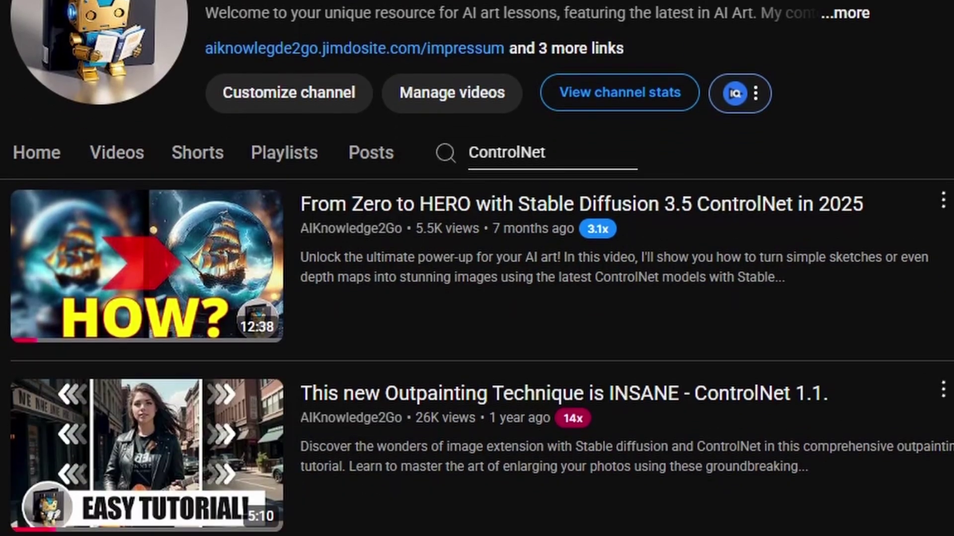
pyautogui.scroll(-2, 477, 268)
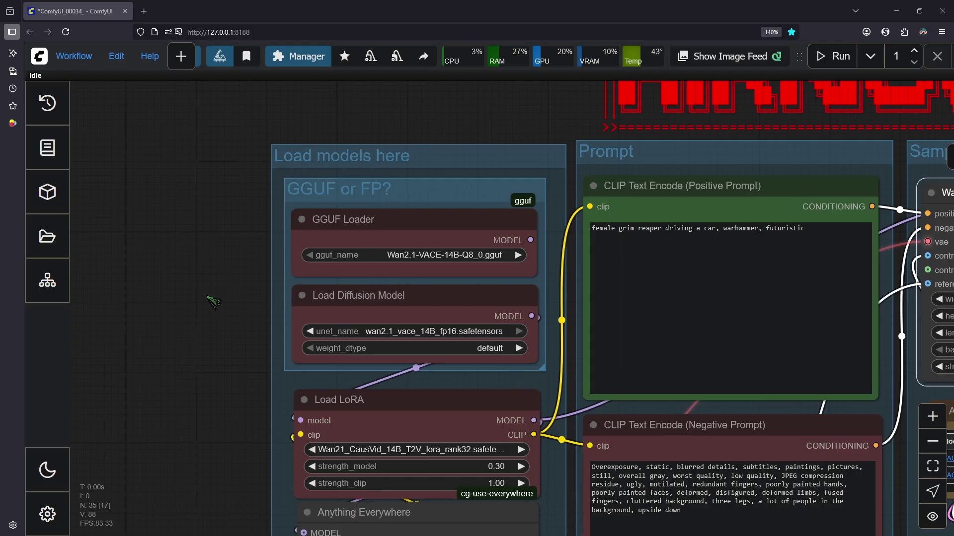
# Examine the GGUF Loader and Load Diffusion Model selections in the Load models here group
pyautogui.scroll(5, 259, 321)
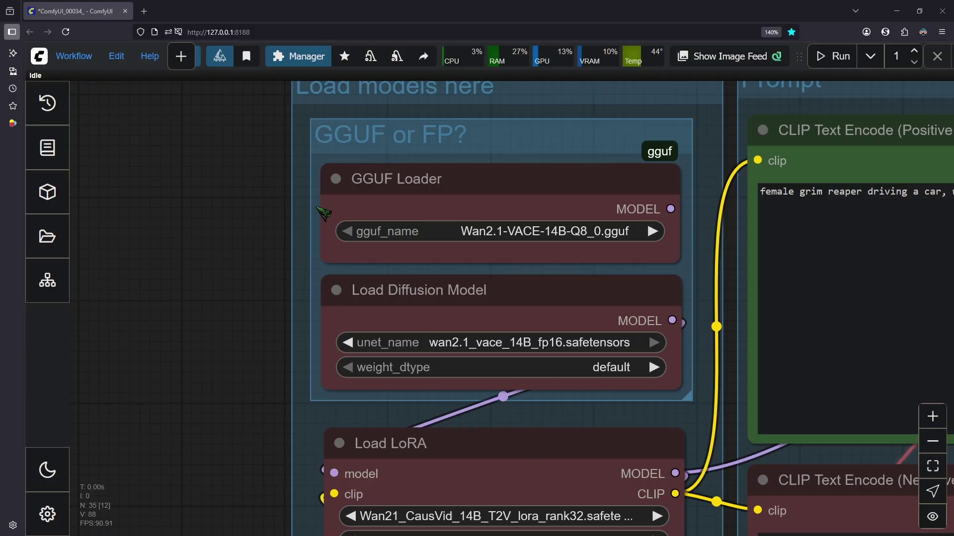
pyautogui.moveTo(317, 208); pyautogui.dragTo(198, 211)
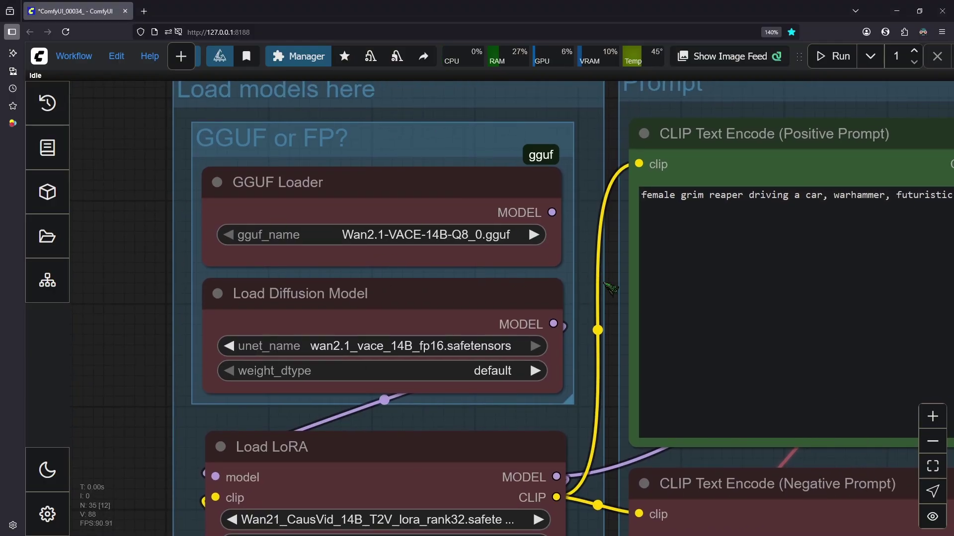
pyautogui.moveTo(591, 288); pyautogui.dragTo(598, 247)
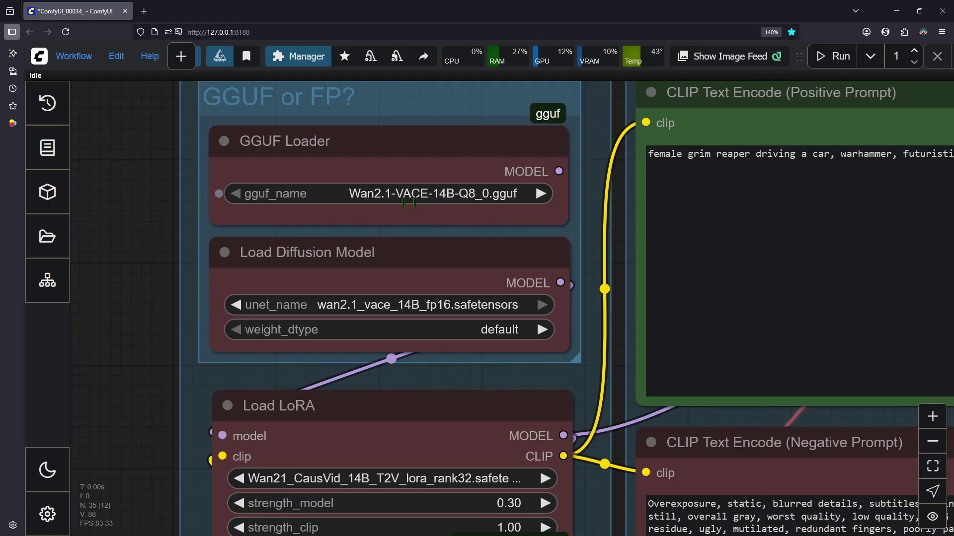
pyautogui.moveTo(616, 367); pyautogui.dragTo(651, 334)
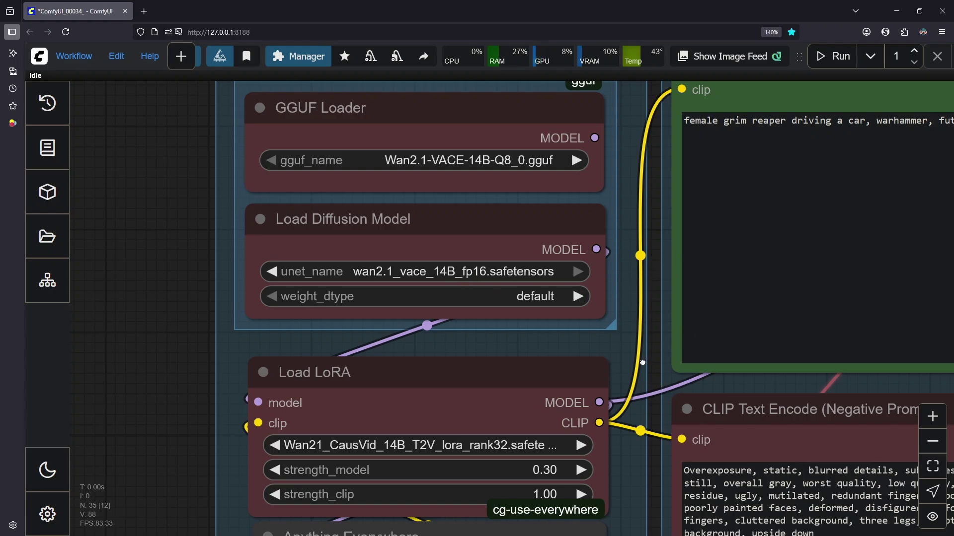
pyautogui.moveTo(642, 363); pyautogui.dragTo(650, 405)
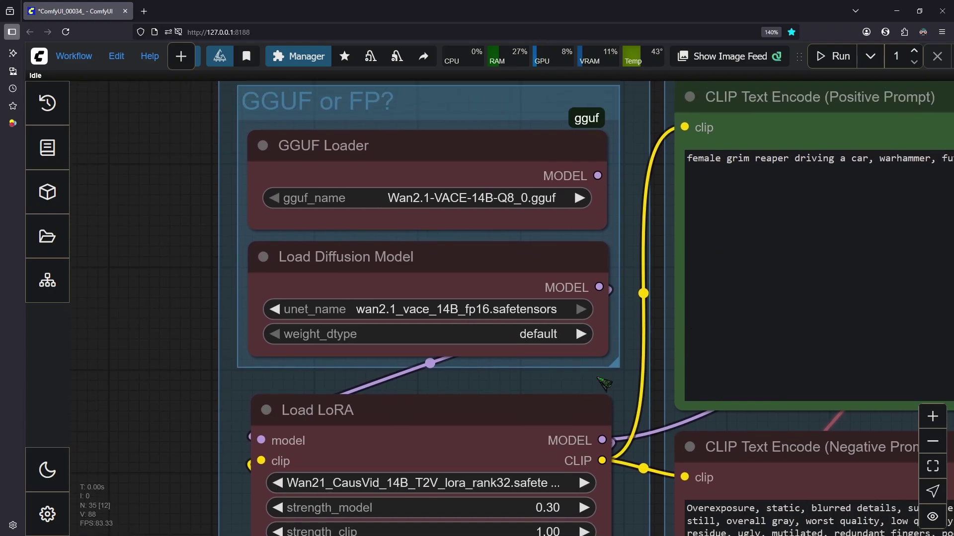
# Connect the GGUF Loader's model output to the Load LoRA model input in place of the Load Diffusion Model link
pyautogui.moveTo(597, 176); pyautogui.dragTo(325, 414)
pyautogui.moveTo(280, 440); pyautogui.dragTo(259, 441)
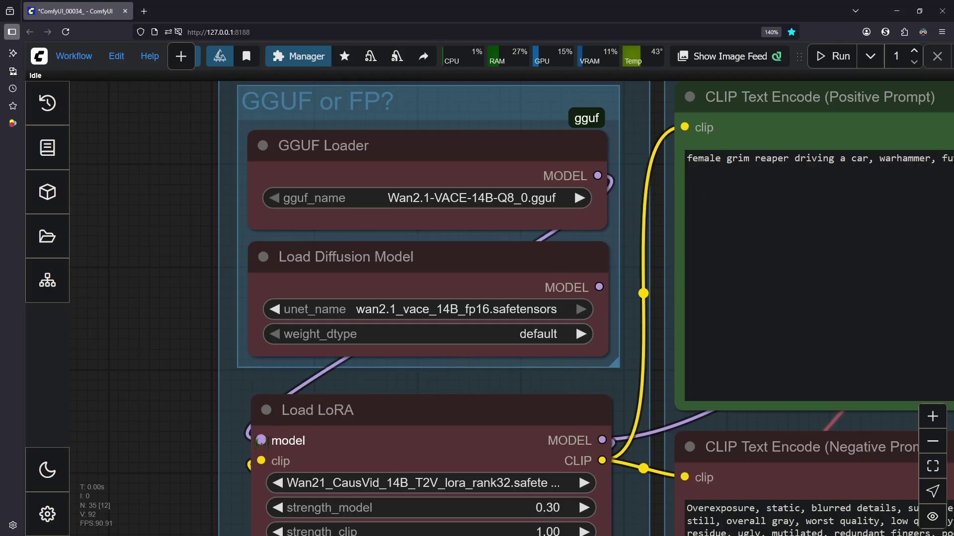
pyautogui.moveTo(660, 489); pyautogui.dragTo(662, 295)
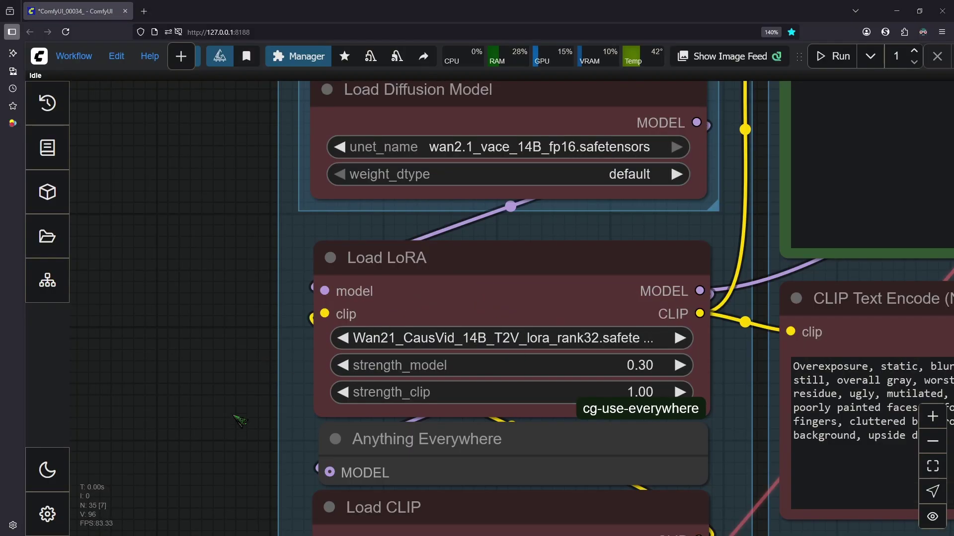
# Examine the Load LoRA, Load CLIP and Load VAE nodes in the model loading group
pyautogui.moveTo(237, 418); pyautogui.dragTo(252, 352)
pyautogui.moveTo(743, 399); pyautogui.dragTo(727, 387)
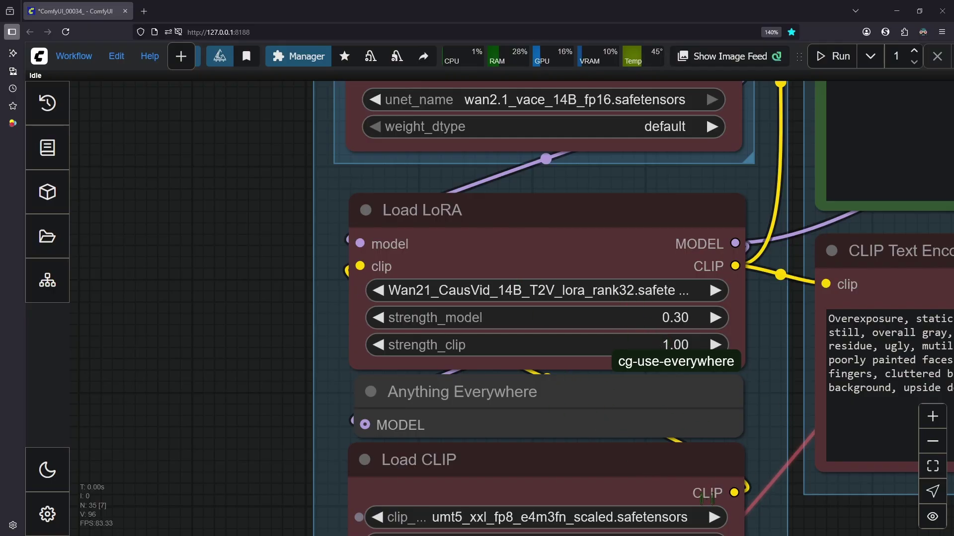
pyautogui.moveTo(780, 491); pyautogui.dragTo(754, 253)
pyautogui.scroll(-2, 754, 253)
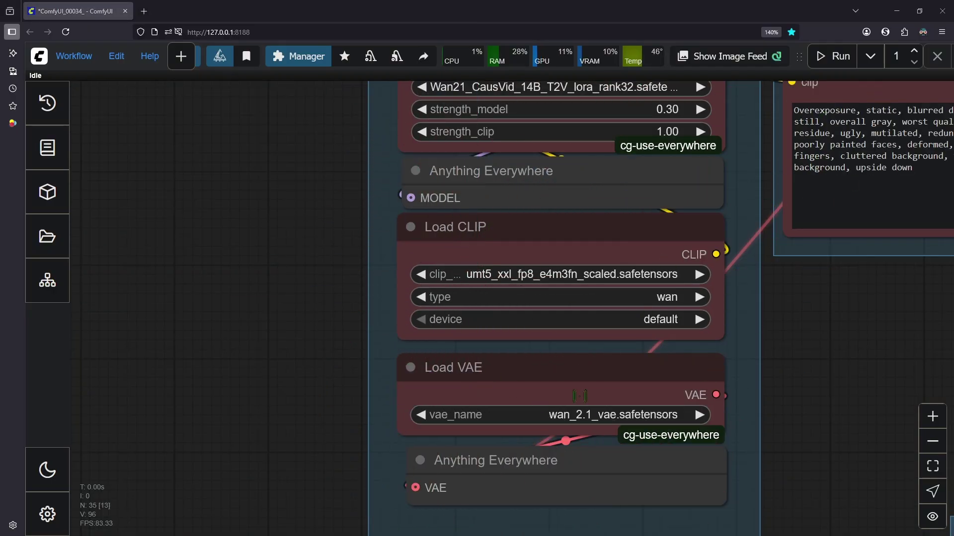
pyautogui.moveTo(824, 274); pyautogui.dragTo(427, 519)
pyautogui.scroll(-3, 759, 308)
pyautogui.scroll(2, 521, 121)
pyautogui.hscroll(1, 521, 121)
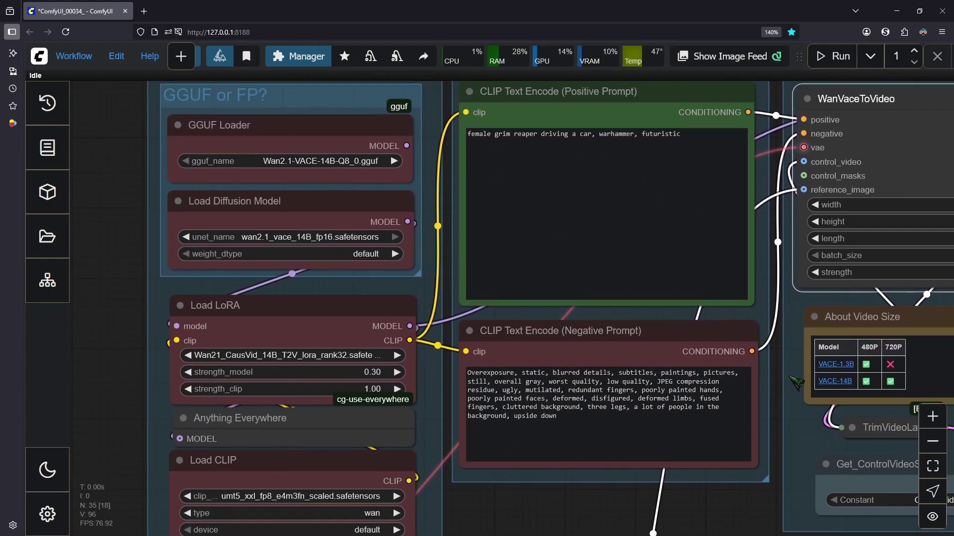
# Examine the prompt nodes, the WanVaceToVideo and KSampler settings, and the Save Video group
pyautogui.moveTo(791, 377); pyautogui.dragTo(485, 402)
pyautogui.scroll(-1, 732, 350)
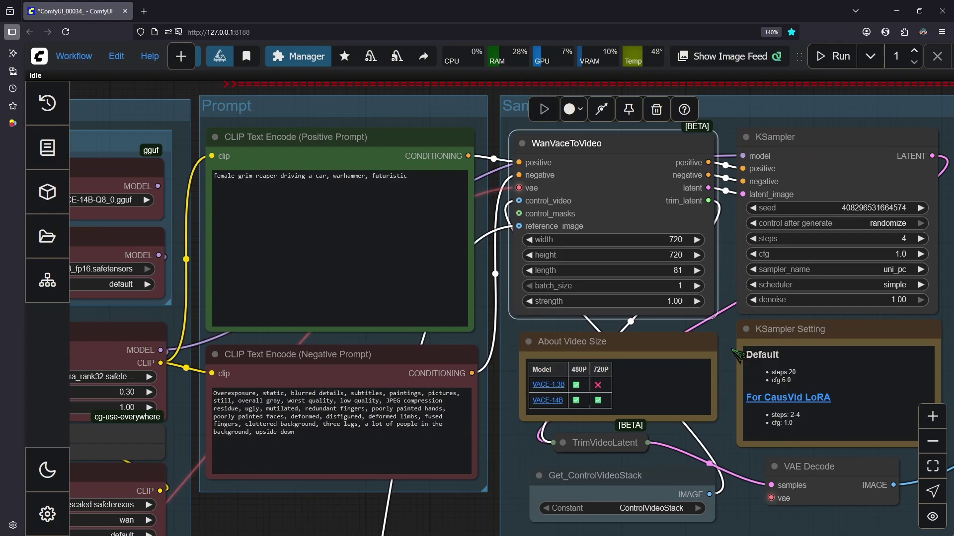
pyautogui.hscroll(3, 705, 347)
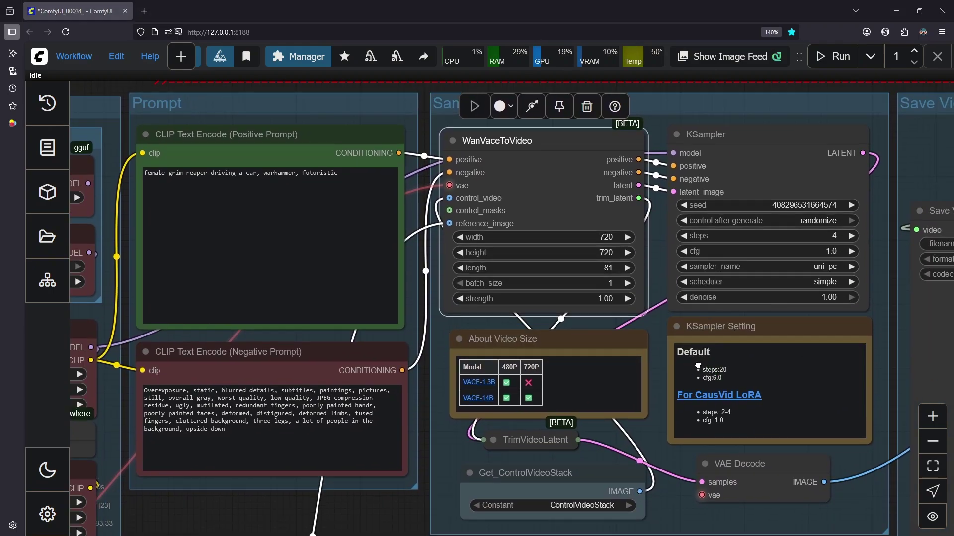
pyautogui.scroll(-1, 451, 216)
pyautogui.hscroll(4, 800, 216)
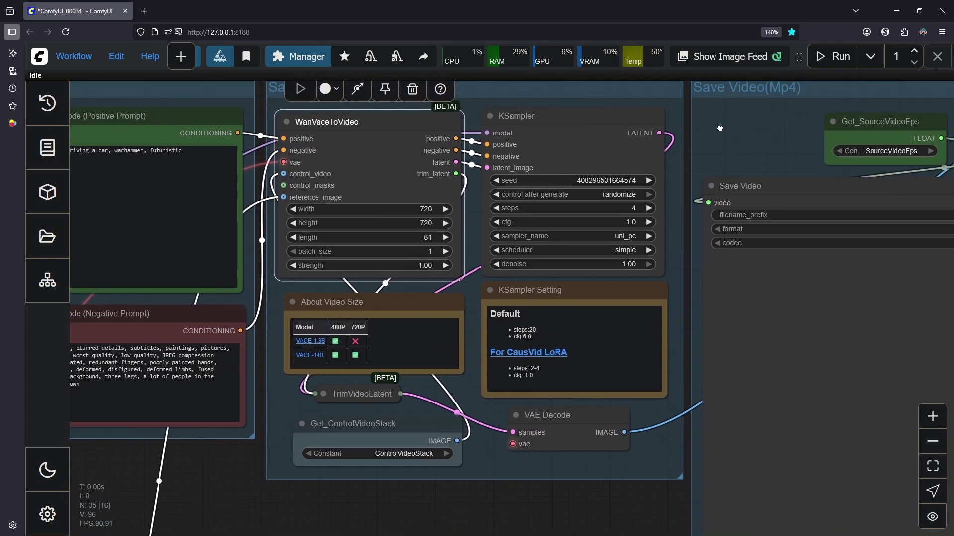
pyautogui.hscroll(6, 773, 162)
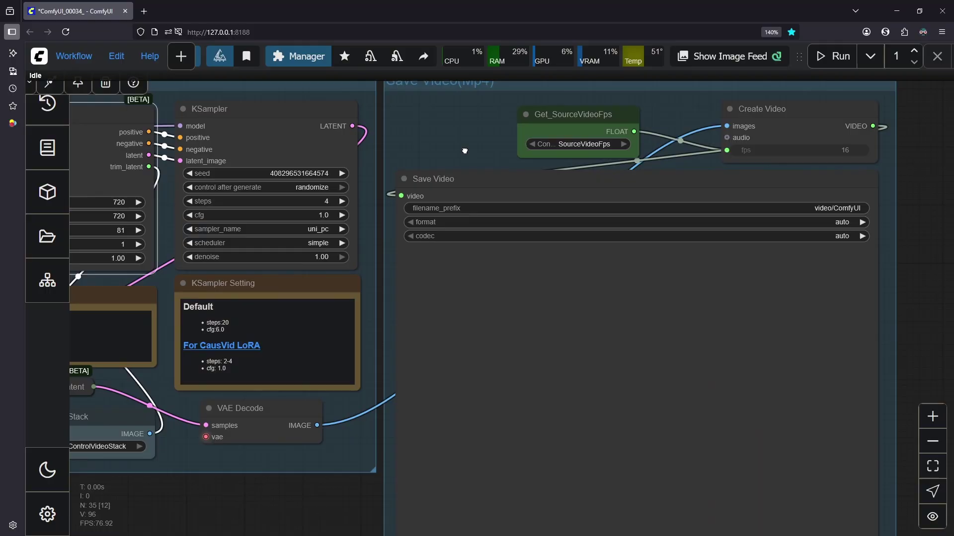
pyautogui.scroll(-1, 496, 191)
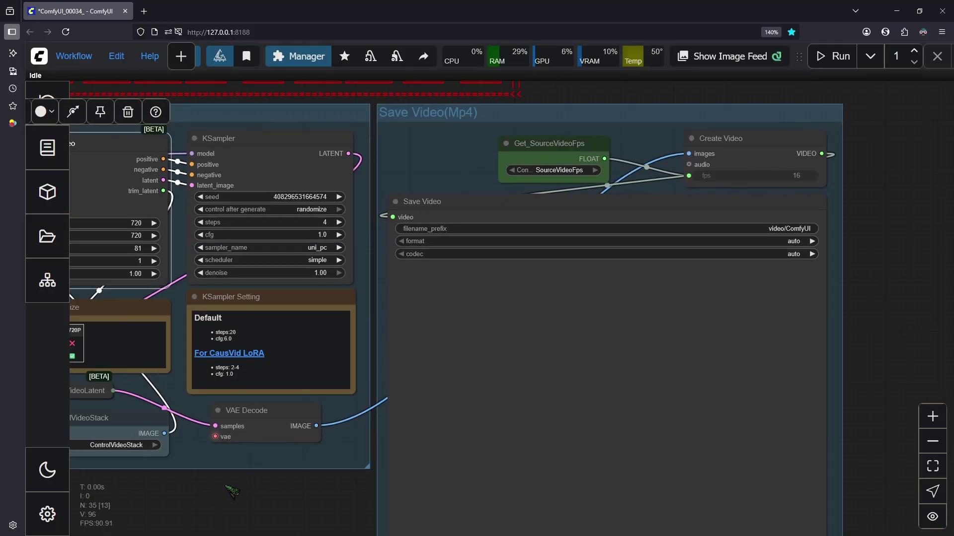
pyautogui.hscroll(1, 240, 483)
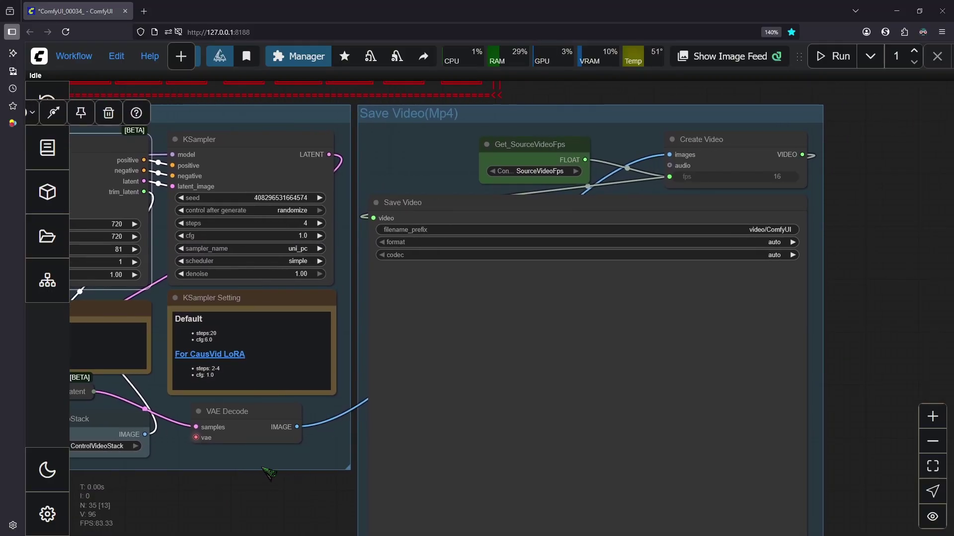
# Examine the Load Video (Upload) settings and the reference image in the Load control video group
pyautogui.moveTo(337, 436); pyautogui.dragTo(812, 208)
pyautogui.scroll(-3, 660, 290)
pyautogui.moveTo(509, 289); pyautogui.dragTo(803, 112)
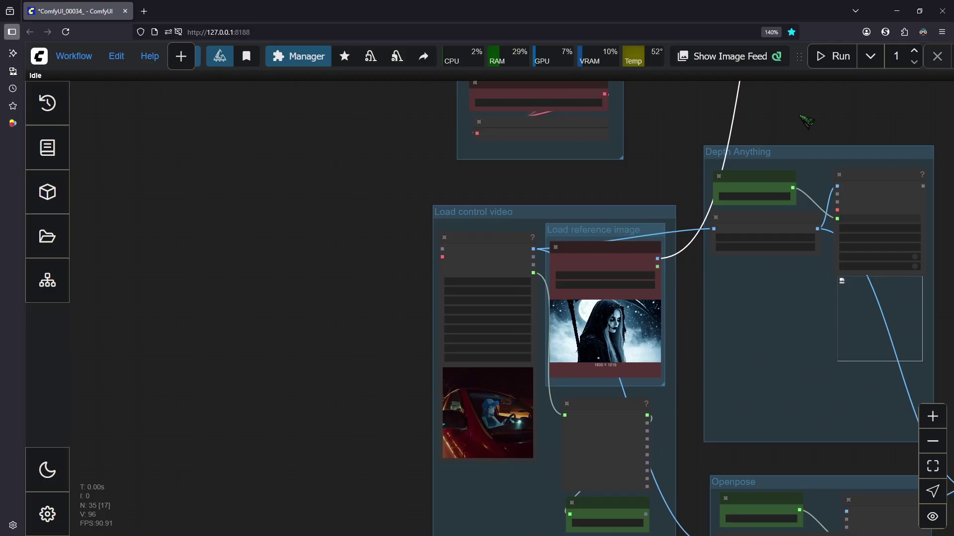
pyautogui.scroll(6, 535, 209)
pyautogui.moveTo(591, 189); pyautogui.dragTo(641, 16)
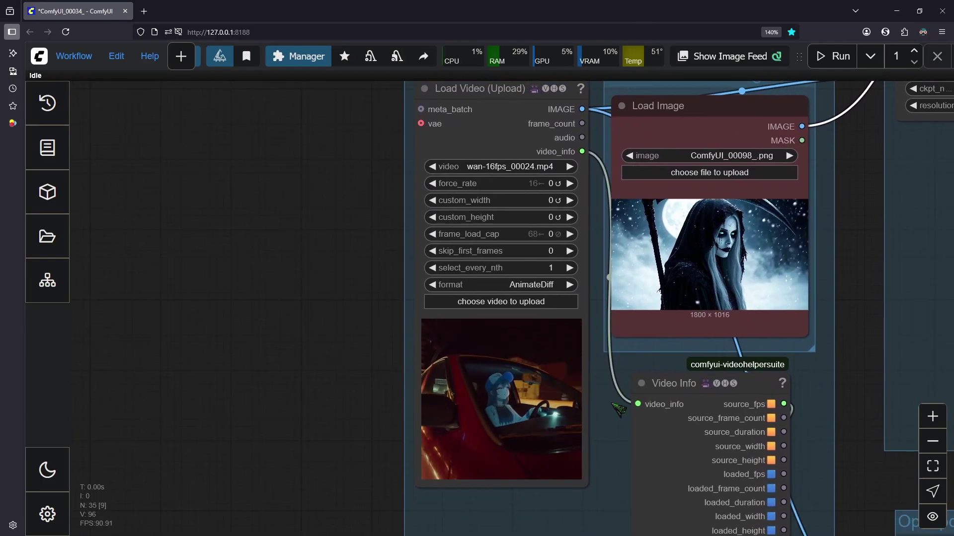
pyautogui.moveTo(613, 404); pyautogui.dragTo(563, 450)
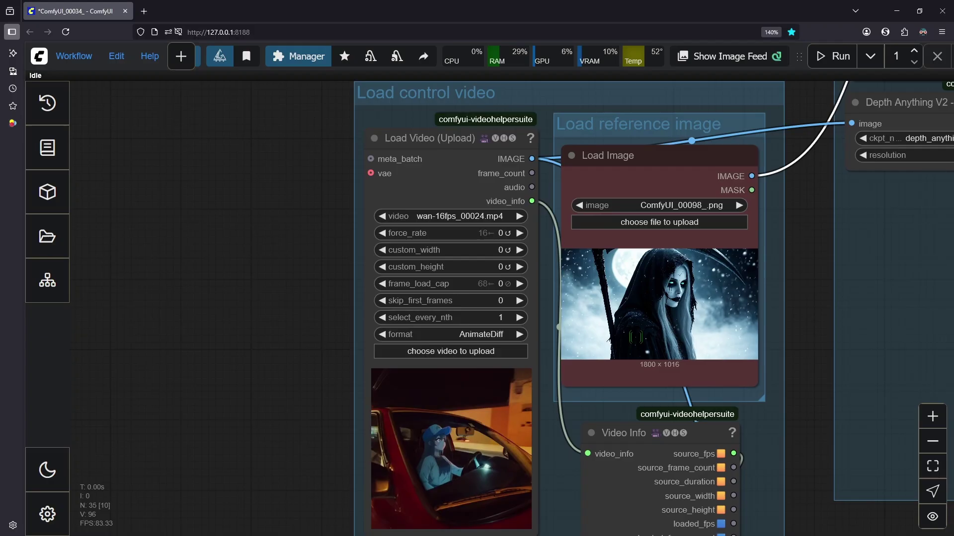
pyautogui.scroll(2, 616, 343)
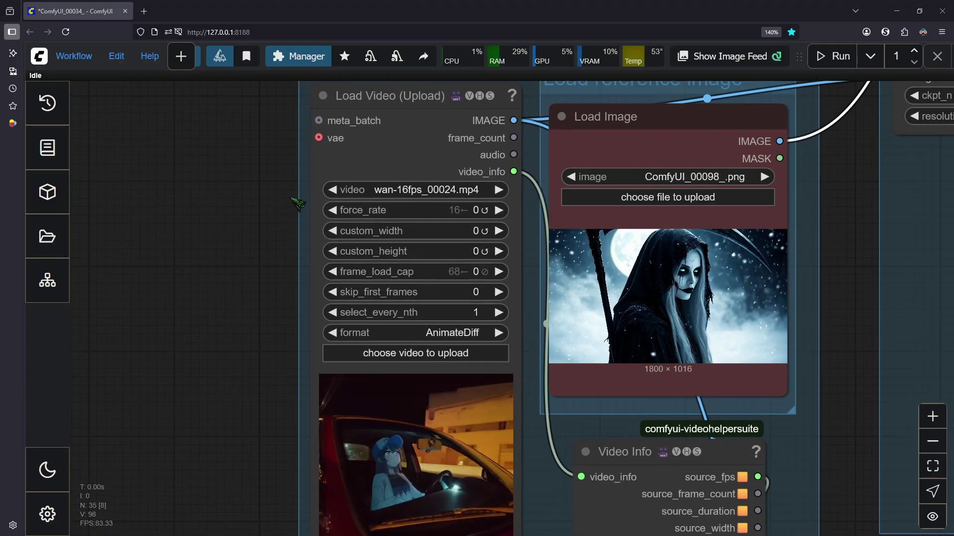
pyautogui.scroll(3, 297, 204)
pyautogui.moveTo(283, 211); pyautogui.dragTo(251, 213)
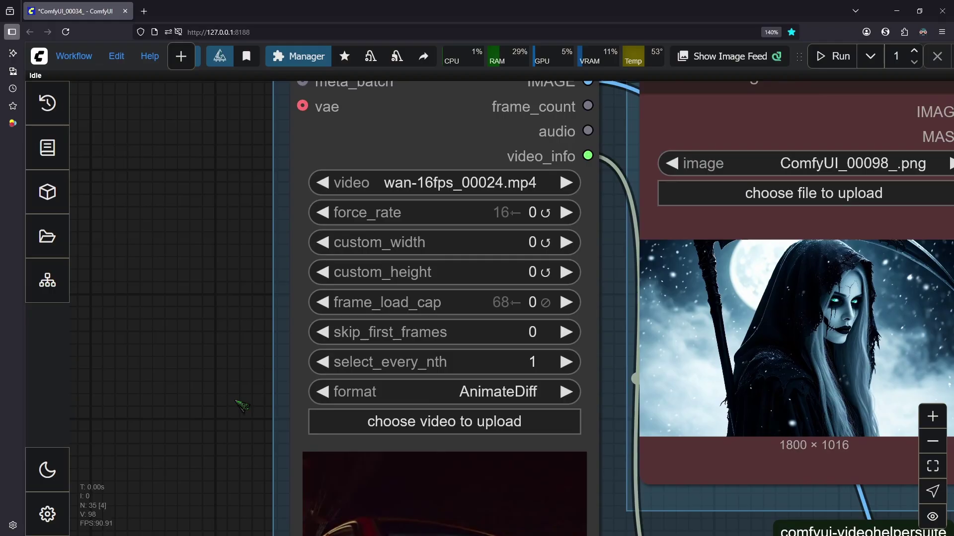
# Set select_every_nth to 2 in the Load Video (Upload) node and return it to 1
pyautogui.moveTo(242, 406); pyautogui.dragTo(225, 277)
pyautogui.scroll(-1, 255, 288)
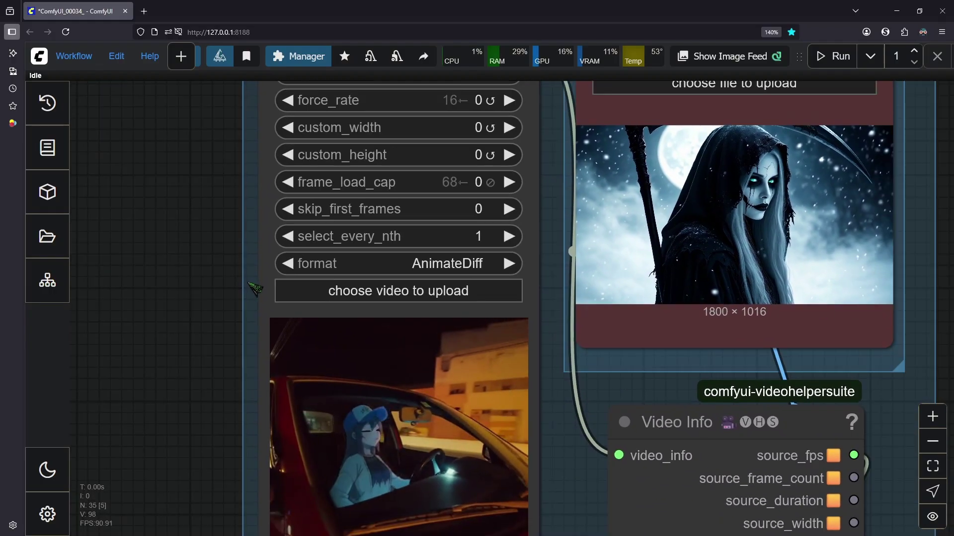
pyautogui.moveTo(187, 375); pyautogui.dragTo(207, 345)
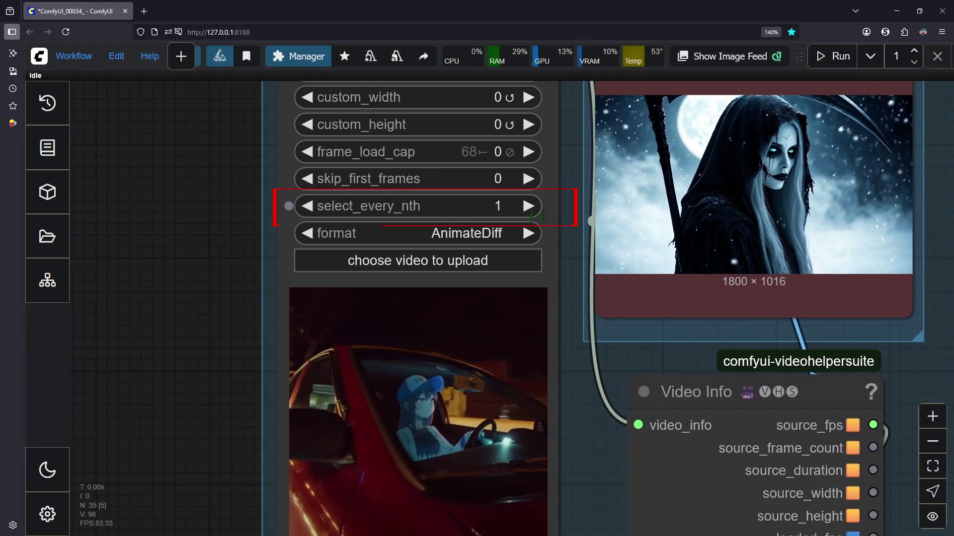
pyautogui.click(528, 205)
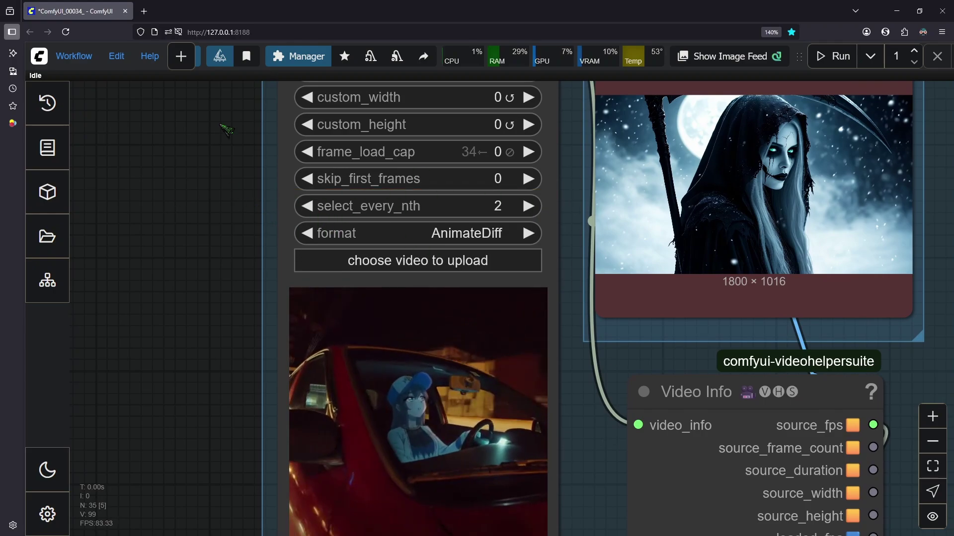
pyautogui.scroll(3, 332, 209)
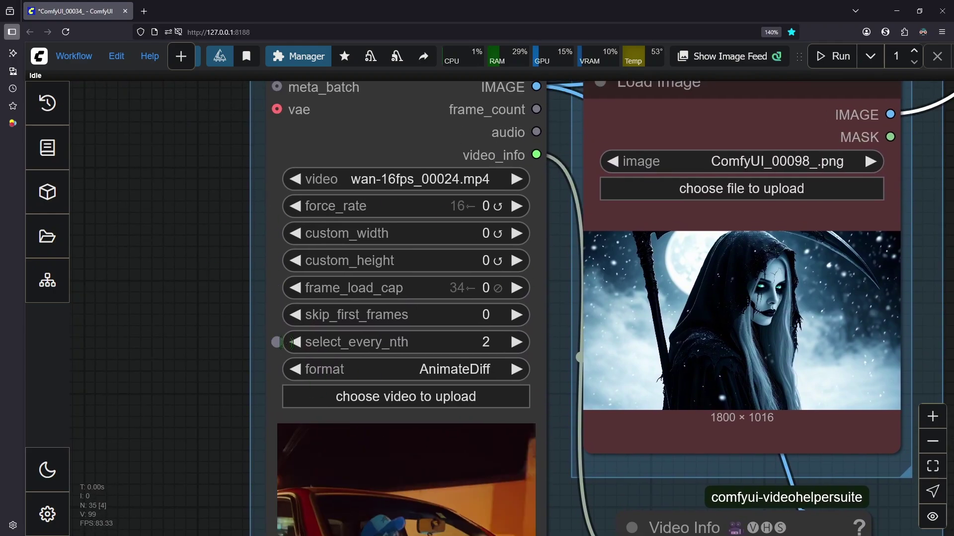
pyautogui.moveTo(294, 345); pyautogui.dragTo(372, 373)
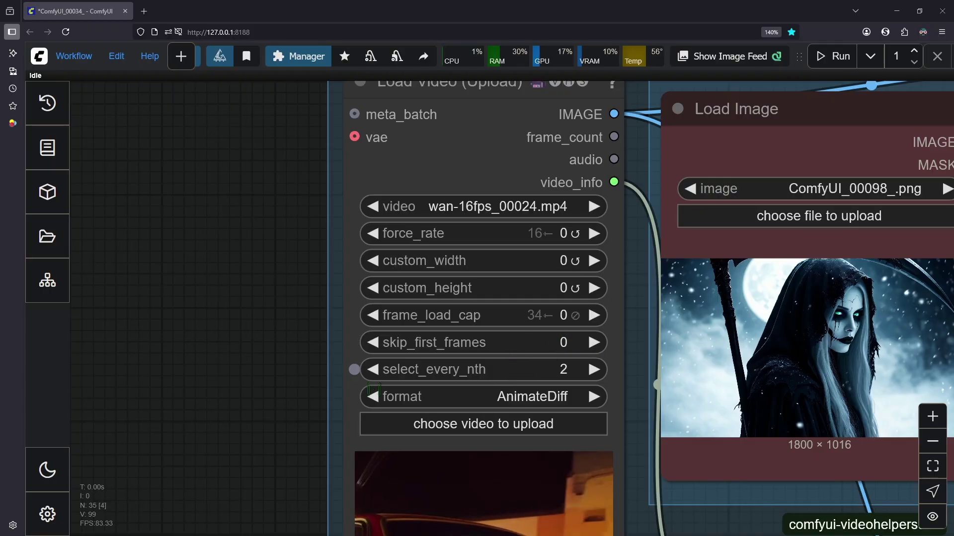
pyautogui.scroll(-1, 326, 365)
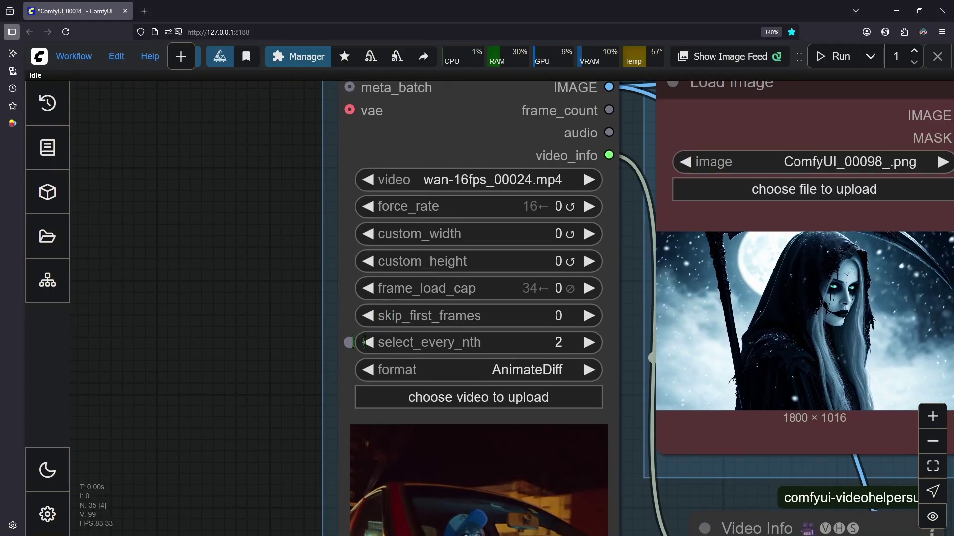
pyautogui.click(368, 343)
pyautogui.scroll(-3, 290, 273)
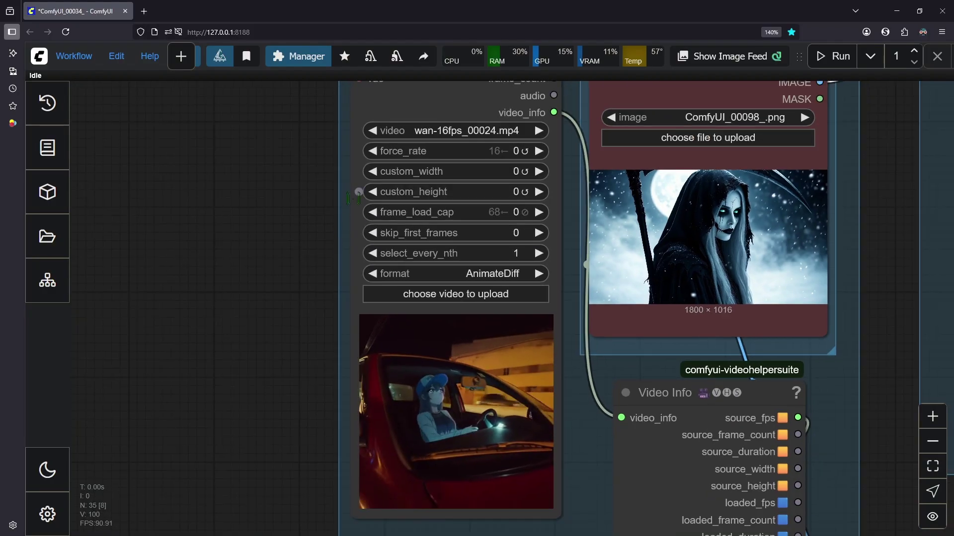
# Shorten the positive prompt to "female grim reaper driving a car" by removing the warhammer and futuristic terms
pyautogui.moveTo(353, 199); pyautogui.dragTo(269, 299)
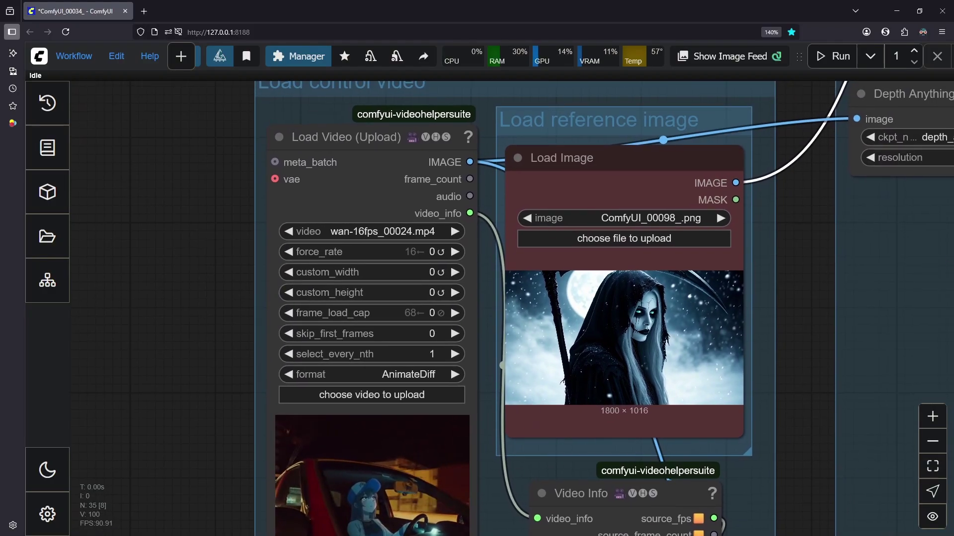
pyautogui.moveTo(835, 265); pyautogui.dragTo(829, 272)
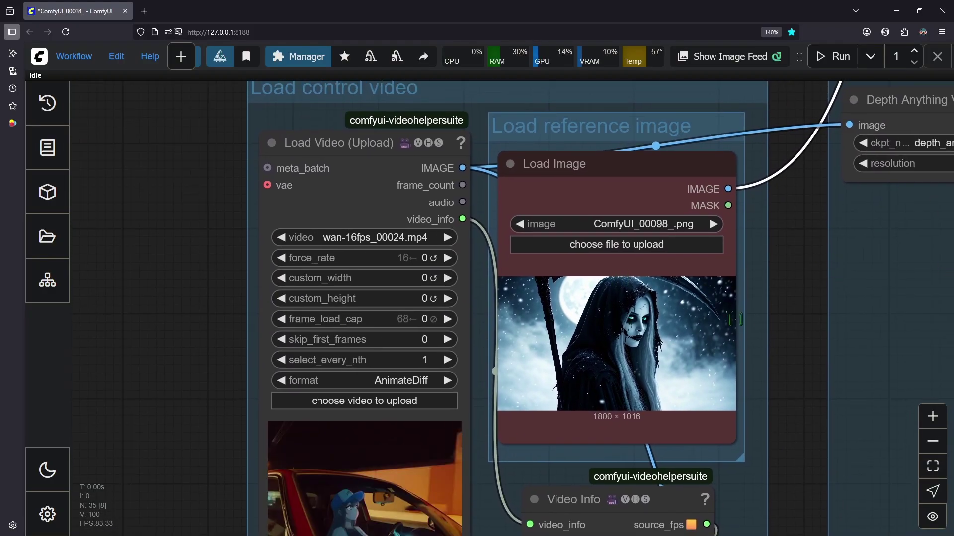
pyautogui.scroll(-3, 836, 243)
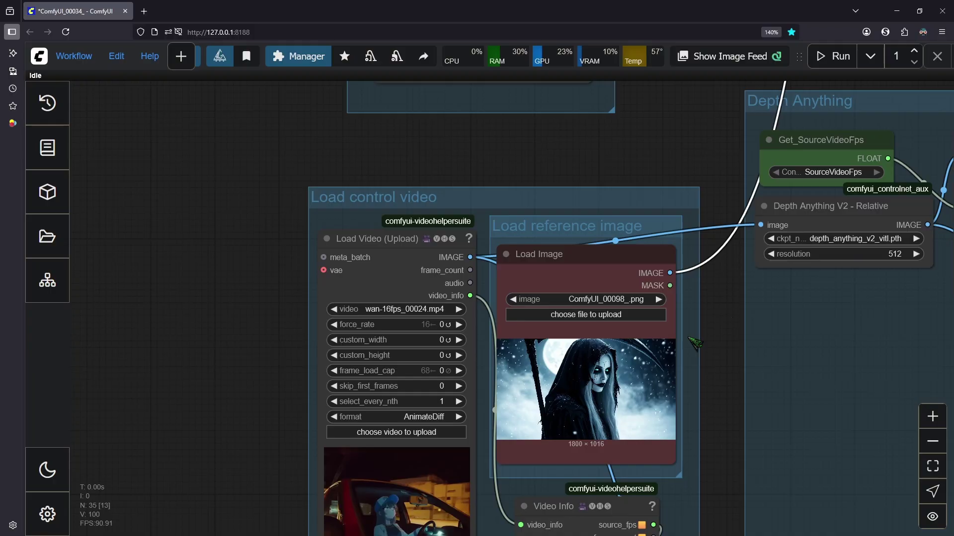
pyautogui.moveTo(678, 144); pyautogui.dragTo(680, 478)
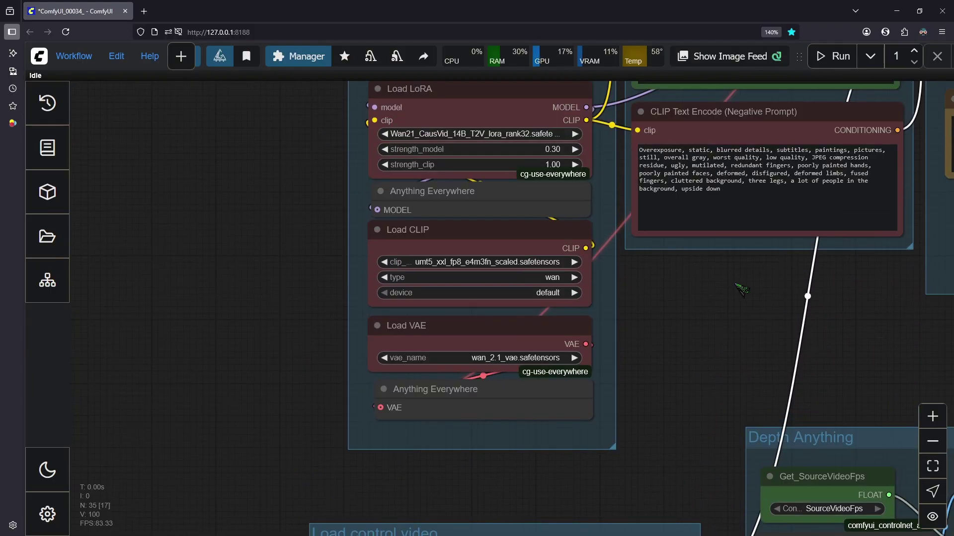
pyautogui.moveTo(735, 285); pyautogui.dragTo(706, 450)
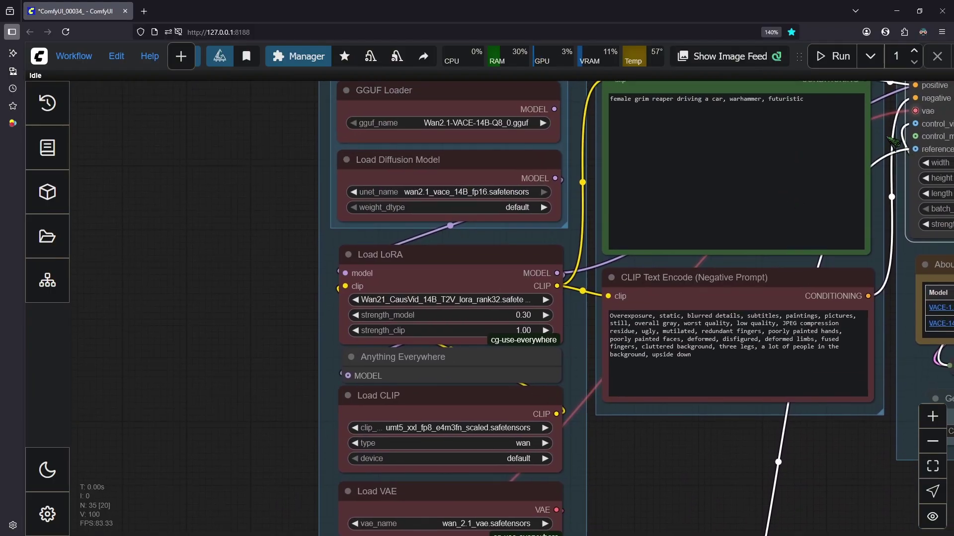
pyautogui.scroll(3, 893, 141)
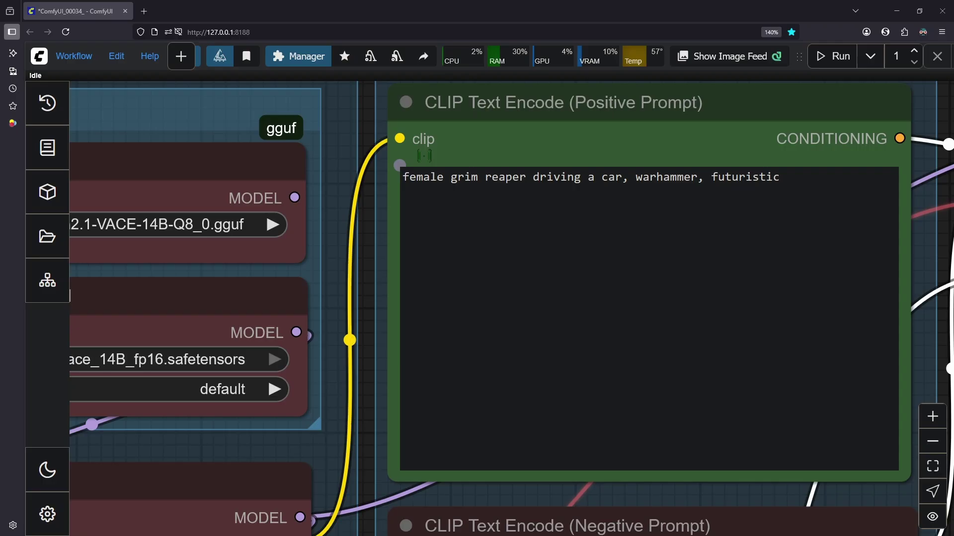
pyautogui.moveTo(805, 189); pyautogui.dragTo(671, 172)
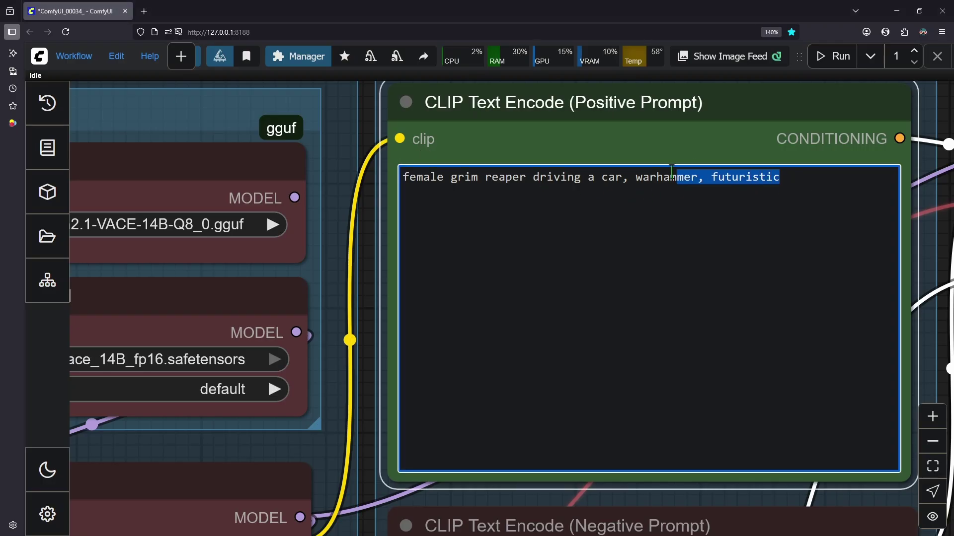
pyautogui.press('BackSpace')
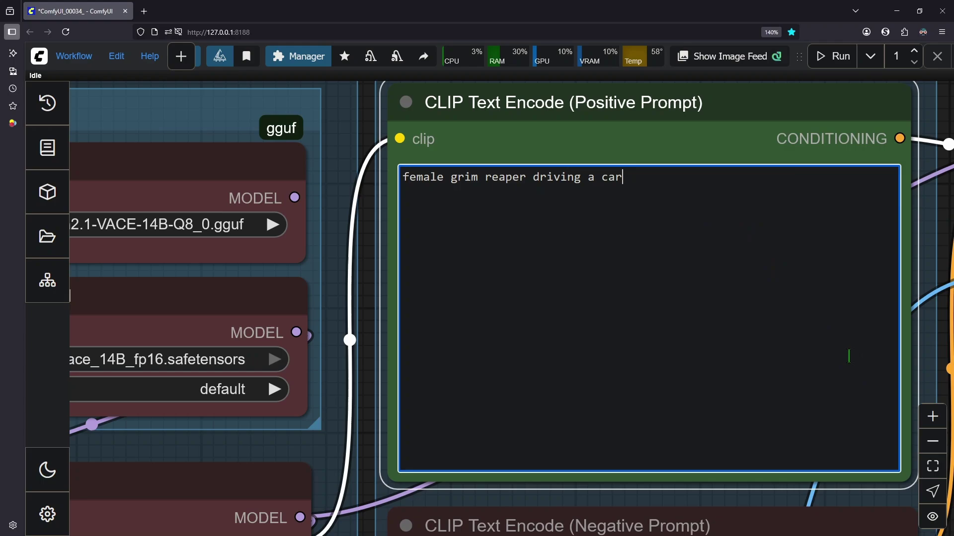
# Examine the Depth Anything group with its Depth Anything V2 - Relative and Video Combine nodes
pyautogui.scroll(-6, 922, 287)
pyautogui.moveTo(846, 401); pyautogui.dragTo(787, 44)
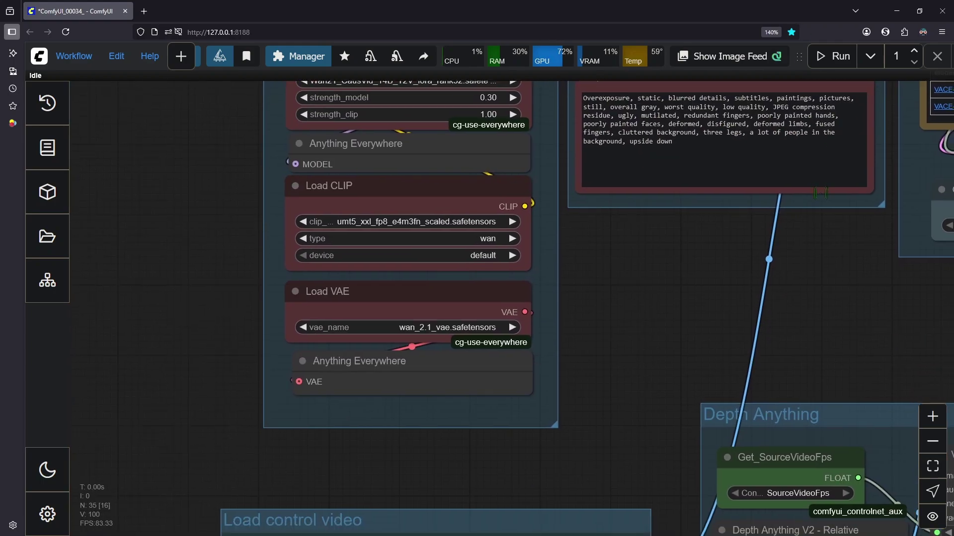
pyautogui.moveTo(826, 349); pyautogui.dragTo(781, 194)
pyautogui.scroll(-5, 781, 194)
pyautogui.hscroll(4, 700, 342)
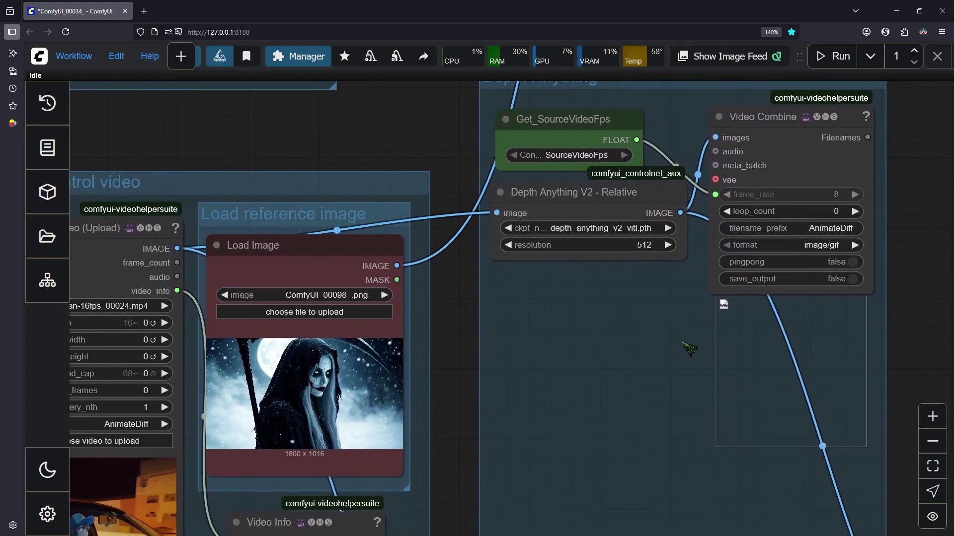
pyautogui.moveTo(693, 338); pyautogui.dragTo(621, 377)
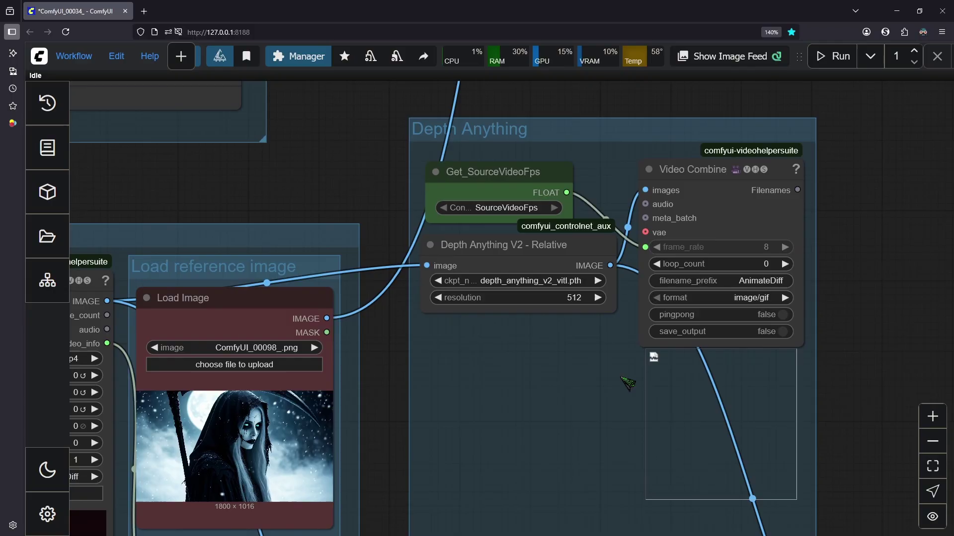
pyautogui.moveTo(617, 467); pyautogui.dragTo(590, 437)
pyautogui.moveTo(585, 391); pyautogui.dragTo(586, 431)
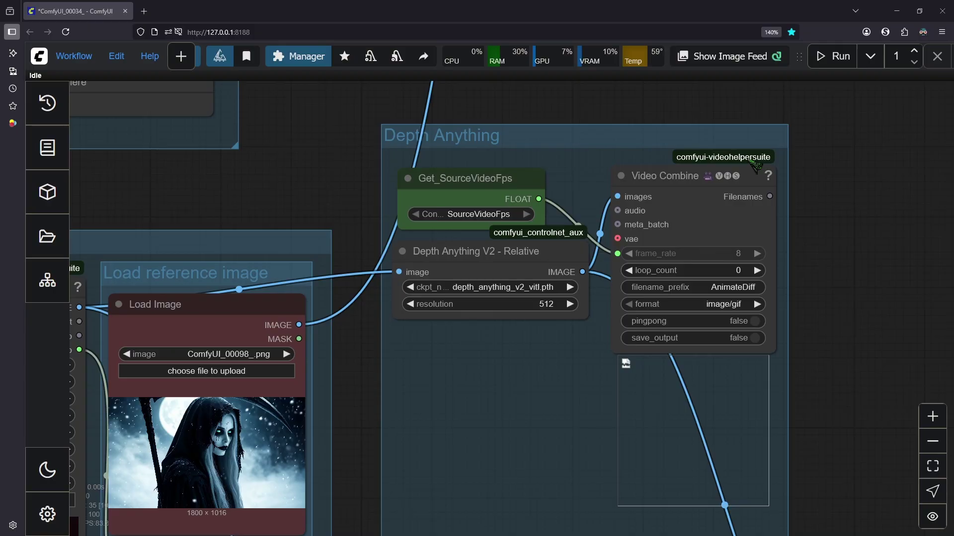
# Examine the Openpose group's DWPose Estimator settings and its connection to the Blend-Image group
pyautogui.moveTo(874, 336); pyautogui.dragTo(768, 112)
pyautogui.scroll(-4, 767, 119)
pyautogui.moveTo(752, 298); pyautogui.dragTo(786, 122)
pyautogui.scroll(1, 616, 226)
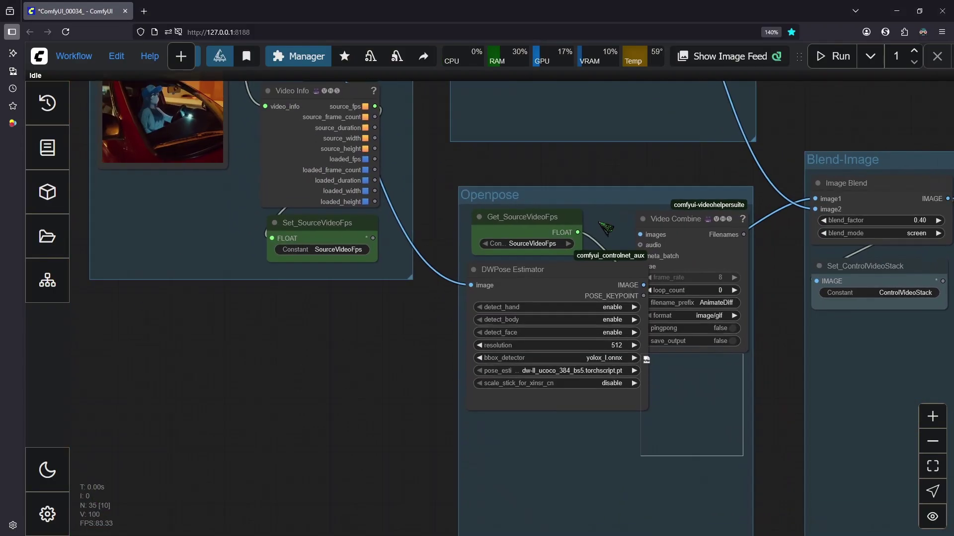
pyautogui.scroll(5, 602, 224)
pyautogui.hscroll(6, 746, 145)
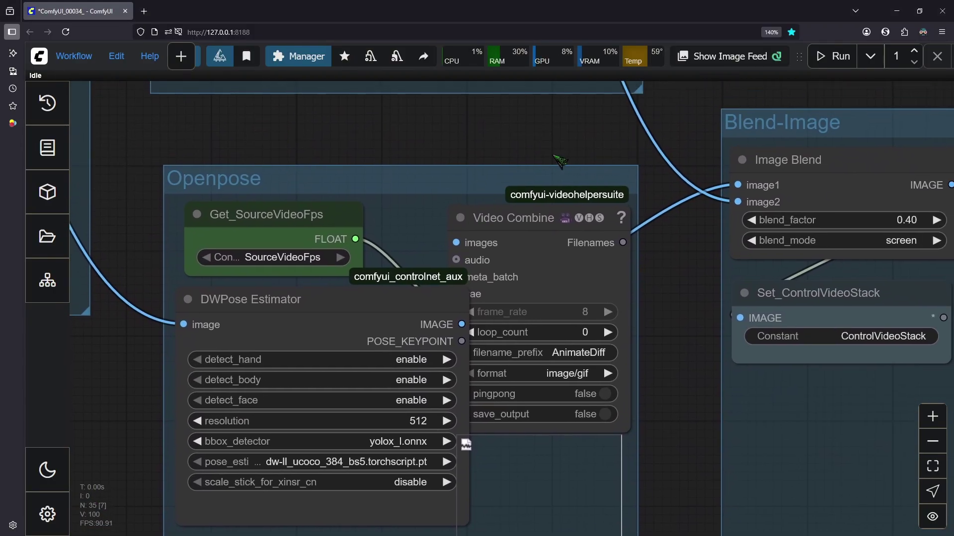
# Examine the Blend-Image group's Image Blend, Set_ControlVideoStack and Video Combine nodes and their links from the depth and pose groups
pyautogui.scroll(-3, 732, 123)
pyautogui.hscroll(6, 805, 94)
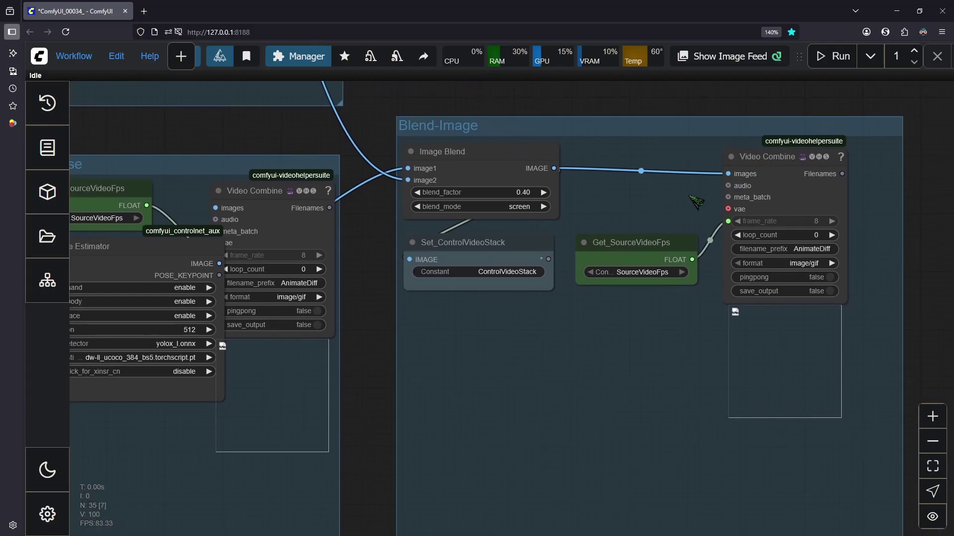
pyautogui.moveTo(689, 196); pyautogui.dragTo(657, 232)
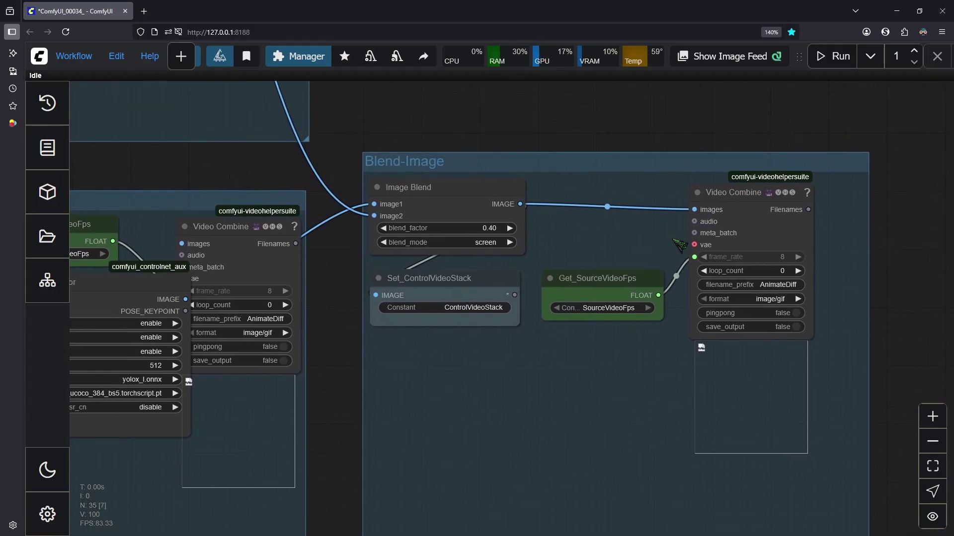
pyautogui.scroll(1, 687, 244)
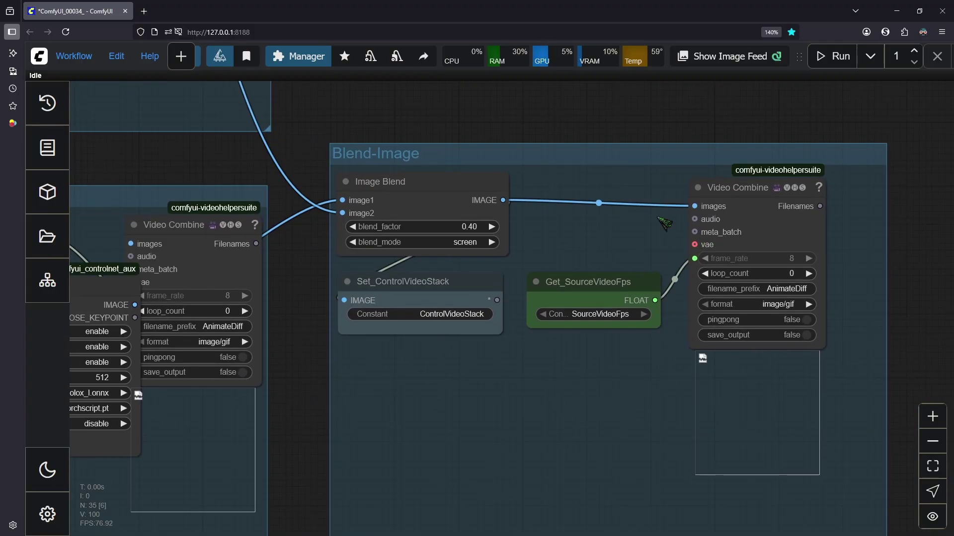
pyautogui.scroll(-5, 700, 226)
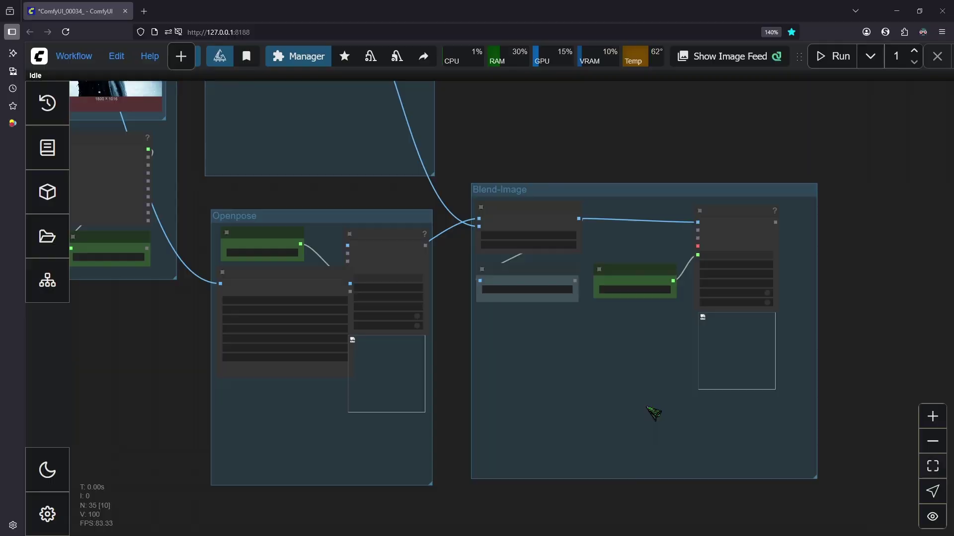
pyautogui.scroll(1, 656, 404)
pyautogui.scroll(-3, 643, 379)
pyautogui.moveTo(621, 368); pyautogui.dragTo(683, 382)
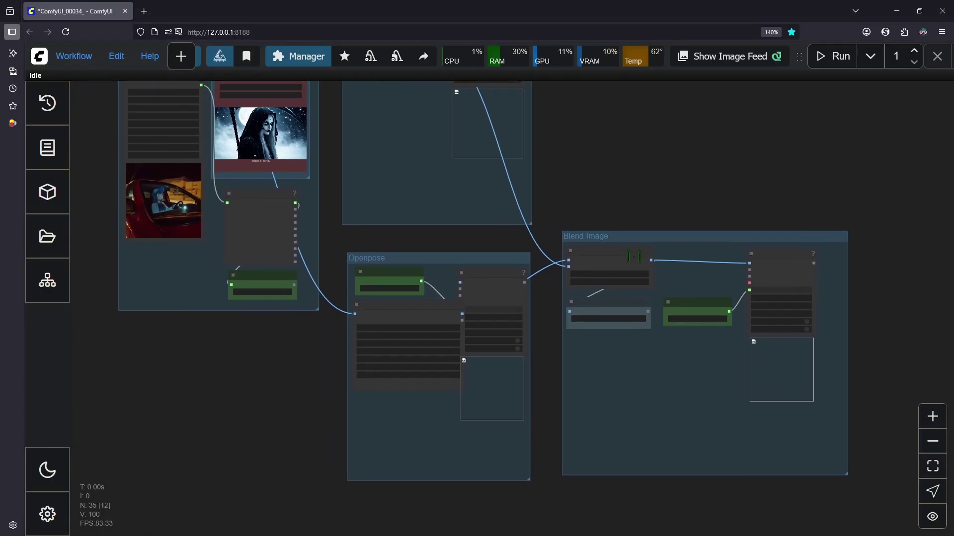
# Bypass all nodes in the Sampling & Decoding group
pyautogui.moveTo(605, 229); pyautogui.dragTo(714, 285)
pyautogui.scroll(2, 627, 266)
pyautogui.moveTo(627, 267); pyautogui.dragTo(748, 360)
pyautogui.moveTo(715, 388); pyautogui.dragTo(724, 341)
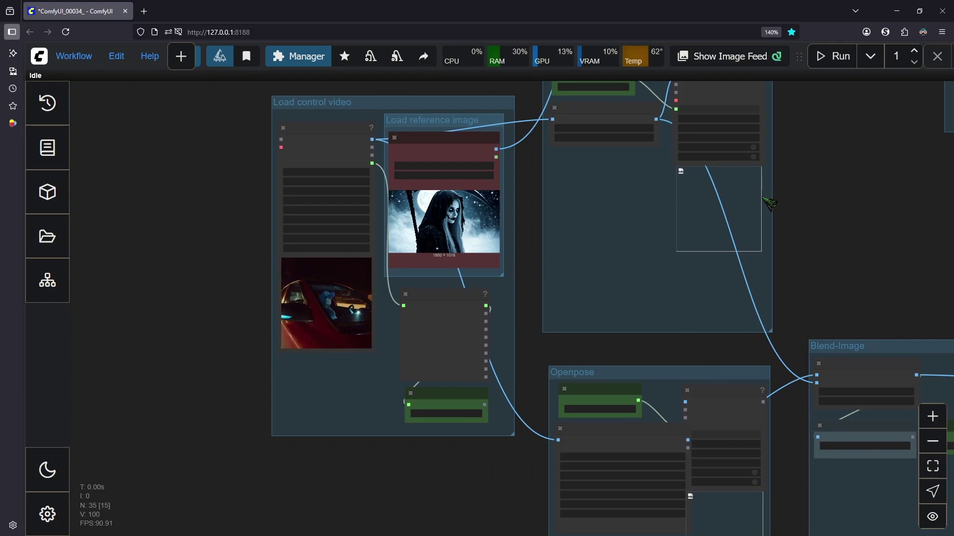
pyautogui.moveTo(767, 204); pyautogui.dragTo(784, 340)
pyautogui.scroll(2, 785, 340)
pyautogui.moveTo(801, 269); pyautogui.dragTo(681, 272)
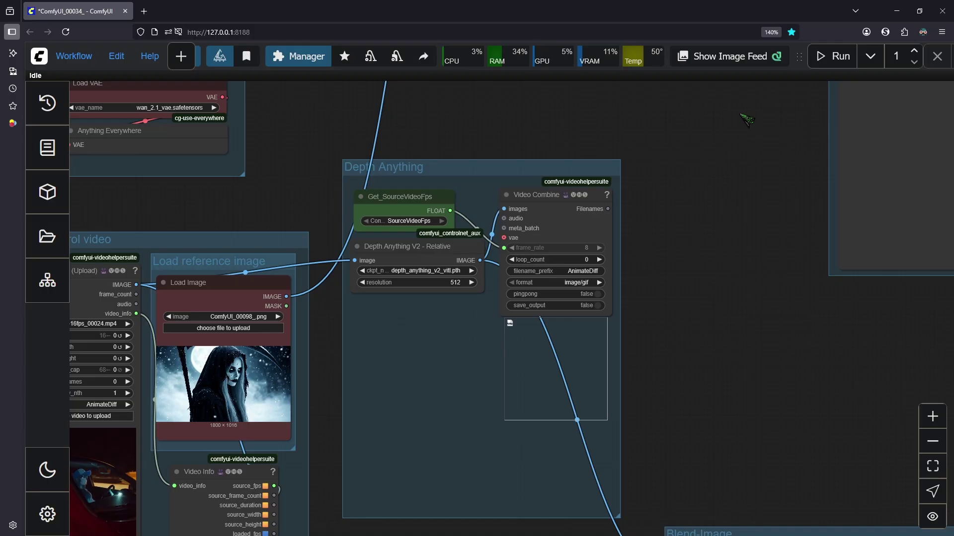
pyautogui.moveTo(741, 118); pyautogui.dragTo(731, 332)
pyautogui.moveTo(727, 298); pyautogui.dragTo(729, 519)
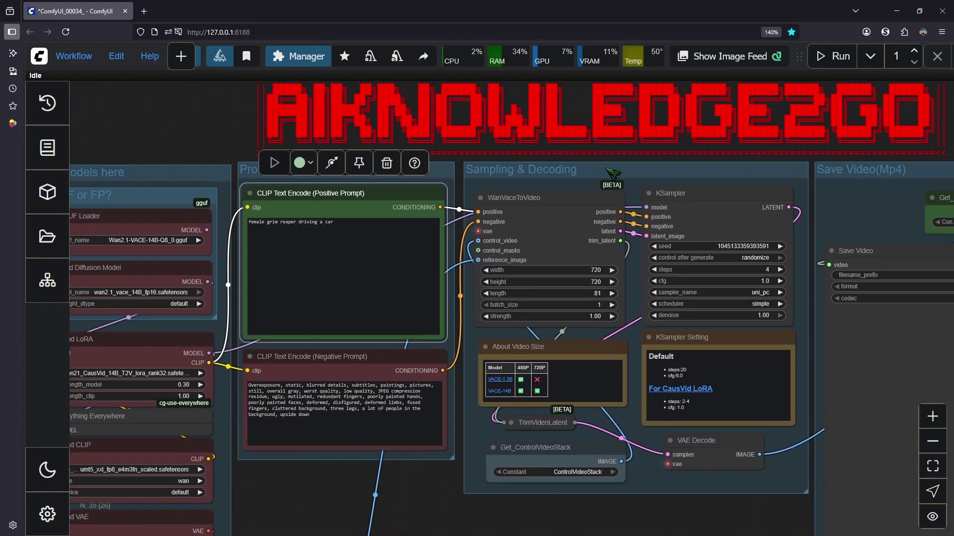
pyautogui.rightClick(646, 475)
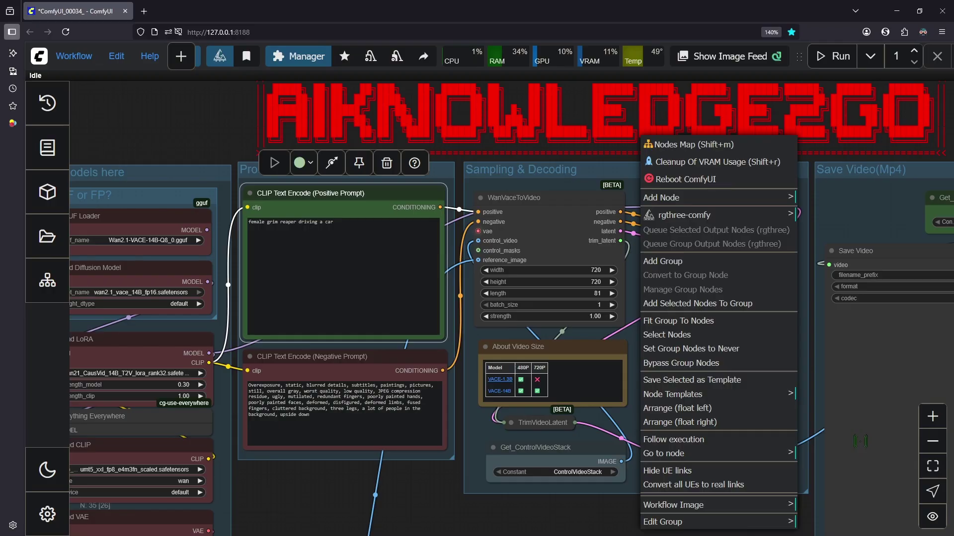
pyautogui.click(713, 363)
pyautogui.moveTo(475, 197); pyautogui.dragTo(466, 151)
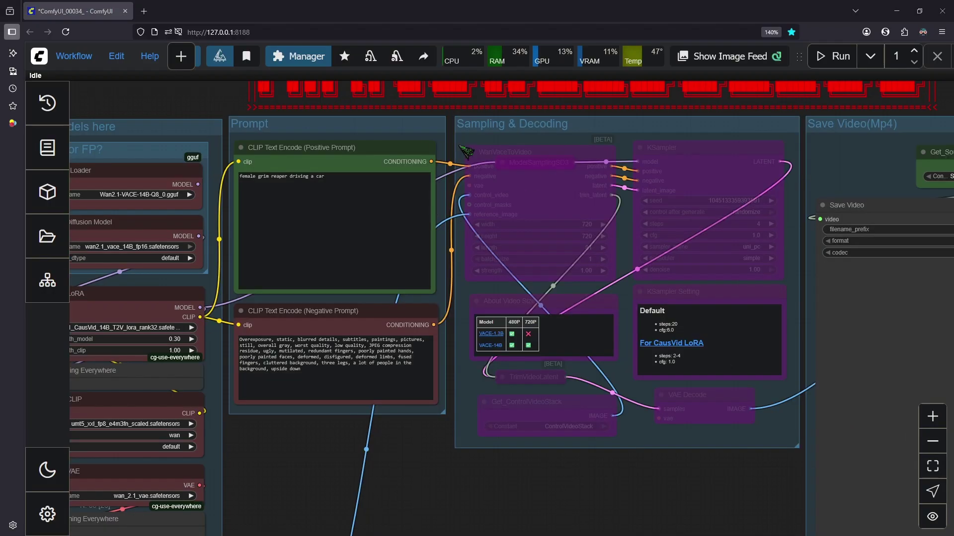
# Run the workflow with the sampling group bypassed to generate only the control video previews
pyautogui.moveTo(707, 491); pyautogui.dragTo(752, 144)
pyautogui.moveTo(692, 354)
pyautogui.mouseDown()
pyautogui.moveTo(723, 276)
pyautogui.moveTo(785, 190)
pyautogui.mouseUp()
pyautogui.moveTo(817, 217); pyautogui.dragTo(765, 285)
pyautogui.moveTo(869, 343); pyautogui.dragTo(735, 242)
pyautogui.scroll(-5, 750, 236)
pyautogui.scroll(5, 675, 268)
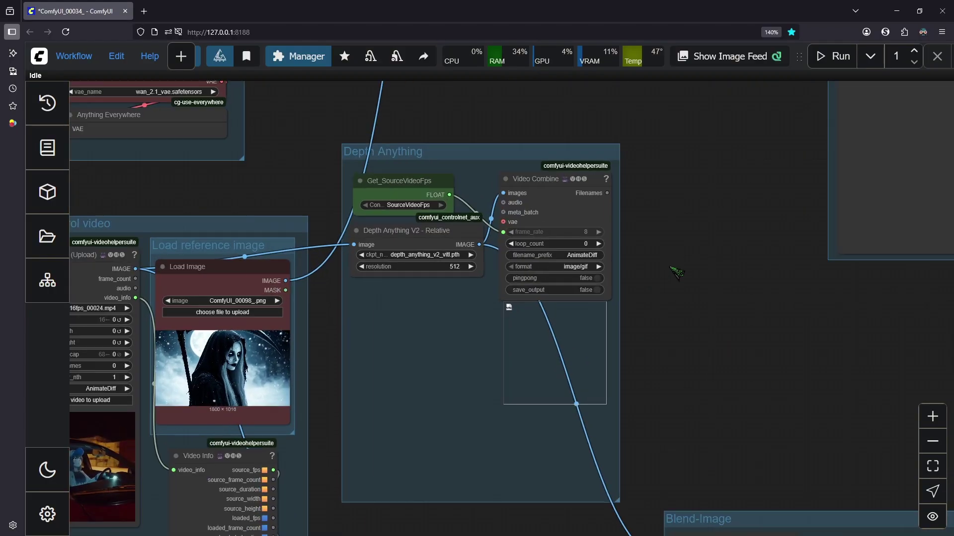
pyautogui.scroll(3, 778, 209)
pyautogui.click(833, 56)
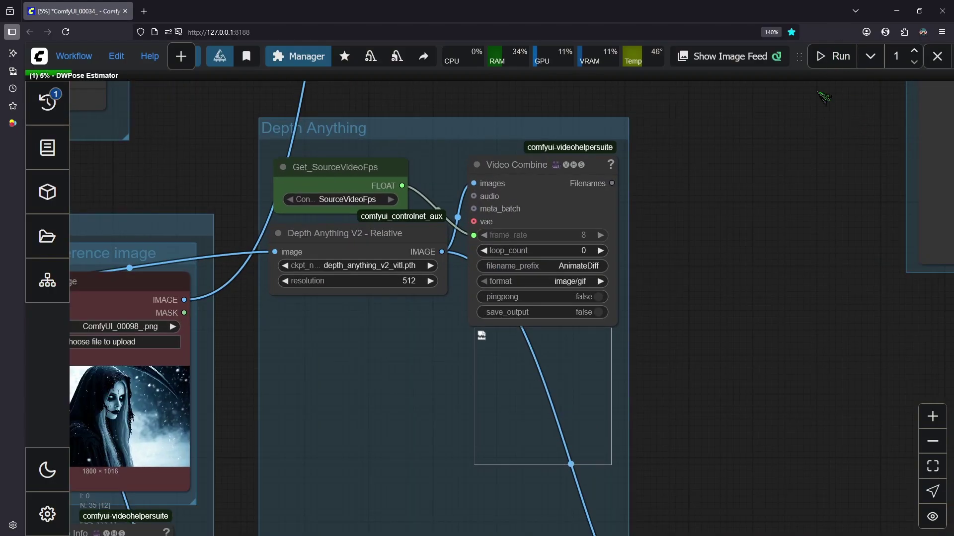
# Examine the Depth Anything, Openpose and Blend-Image groups and their Video Combine nodes while the workflow is processing
pyautogui.moveTo(743, 361); pyautogui.dragTo(795, 311)
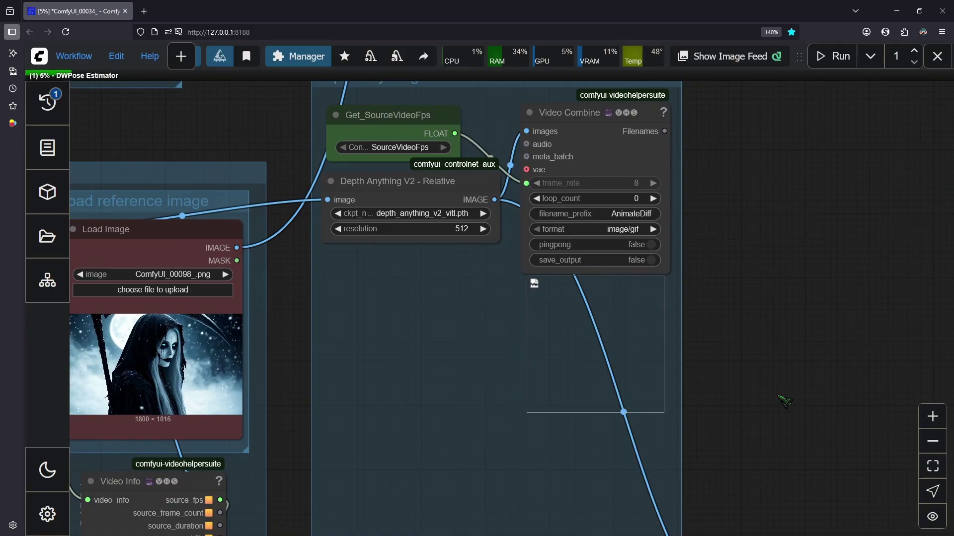
pyautogui.scroll(-3, 790, 378)
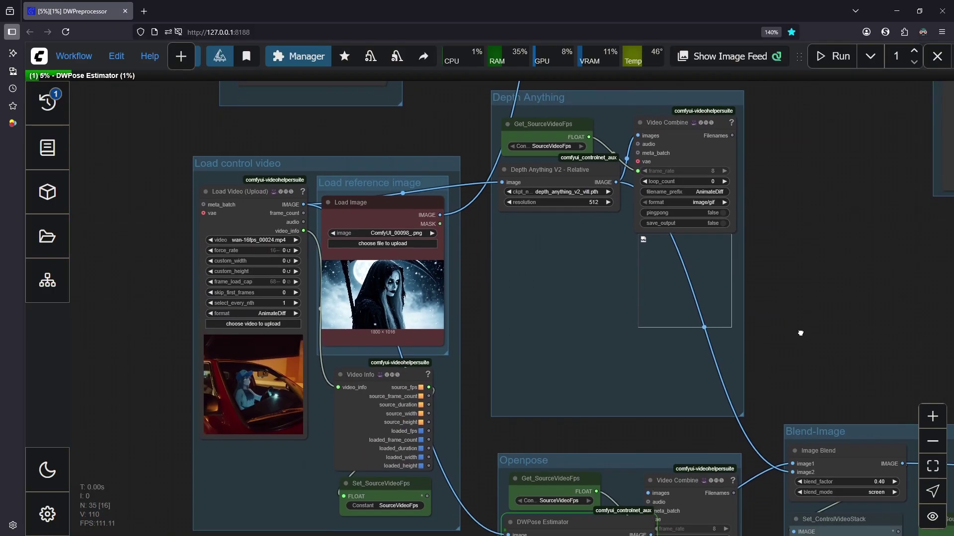
pyautogui.moveTo(800, 333); pyautogui.dragTo(765, 198)
pyautogui.scroll(6, 745, 452)
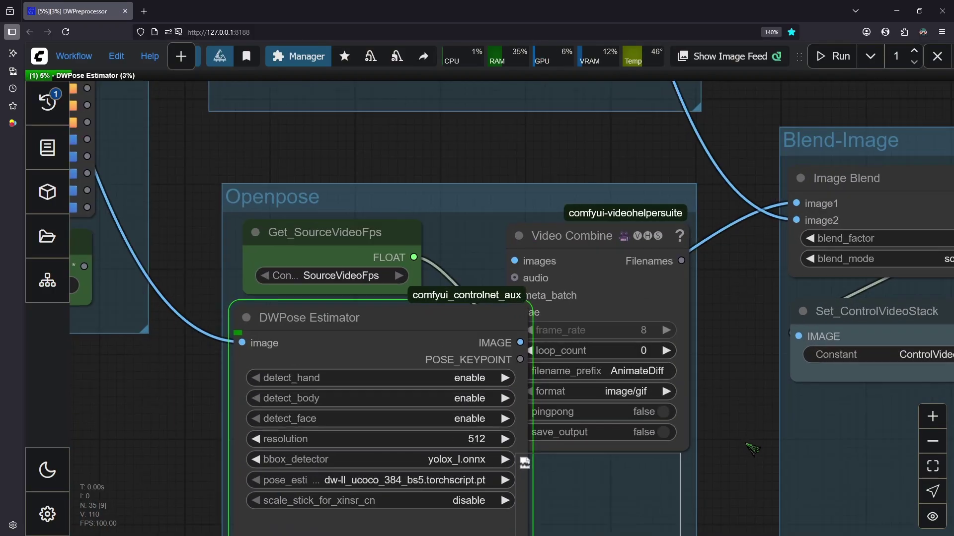
pyautogui.click(580, 263)
pyautogui.moveTo(739, 134); pyautogui.dragTo(733, 377)
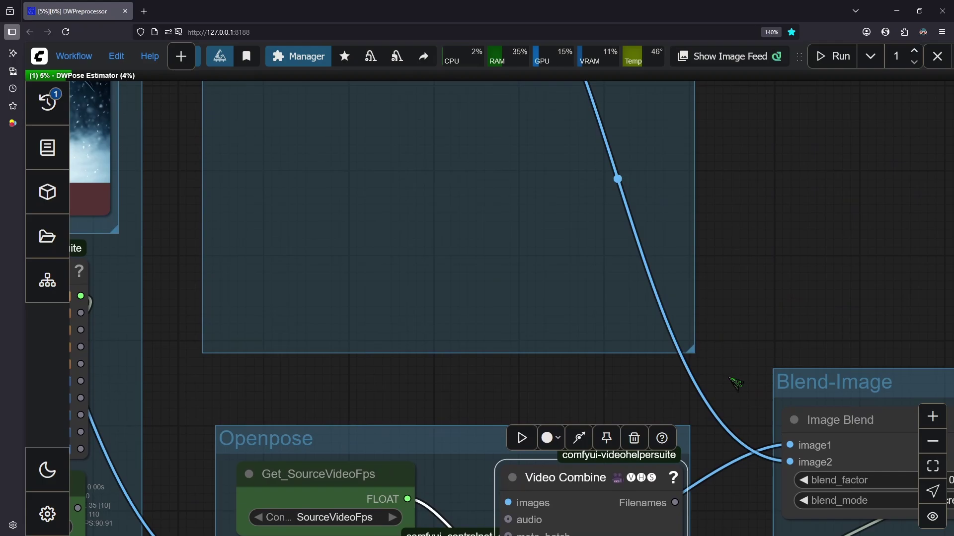
pyautogui.scroll(-5, 747, 322)
pyautogui.moveTo(731, 219); pyautogui.dragTo(712, 349)
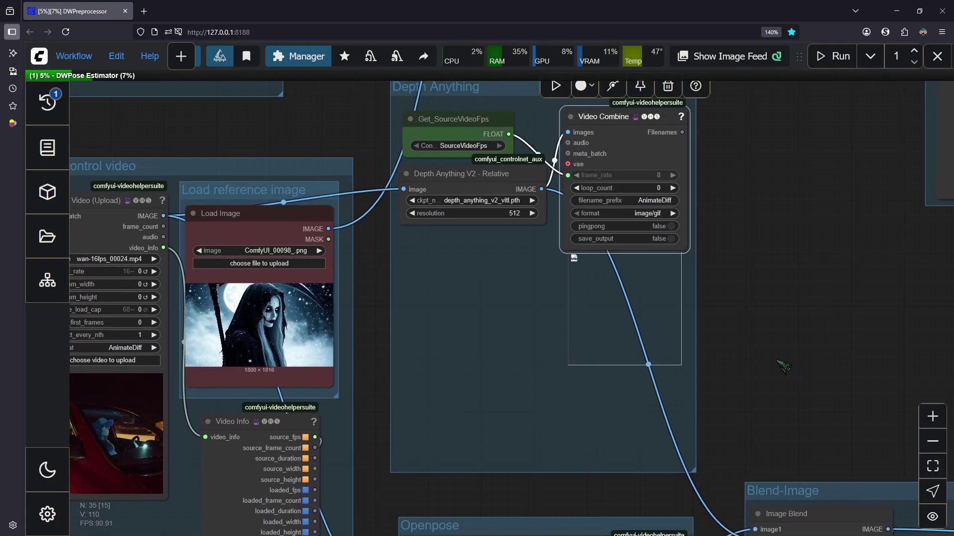
pyautogui.moveTo(805, 401); pyautogui.dragTo(705, 324)
pyautogui.scroll(-3, 714, 326)
pyautogui.moveTo(723, 385); pyautogui.dragTo(730, 284)
pyautogui.scroll(3, 690, 263)
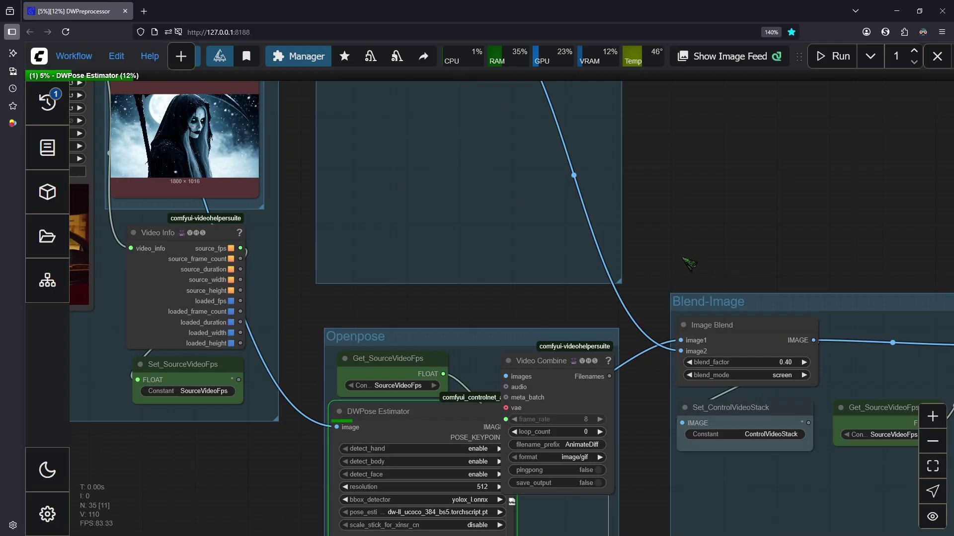
pyautogui.moveTo(759, 242); pyautogui.dragTo(729, 129)
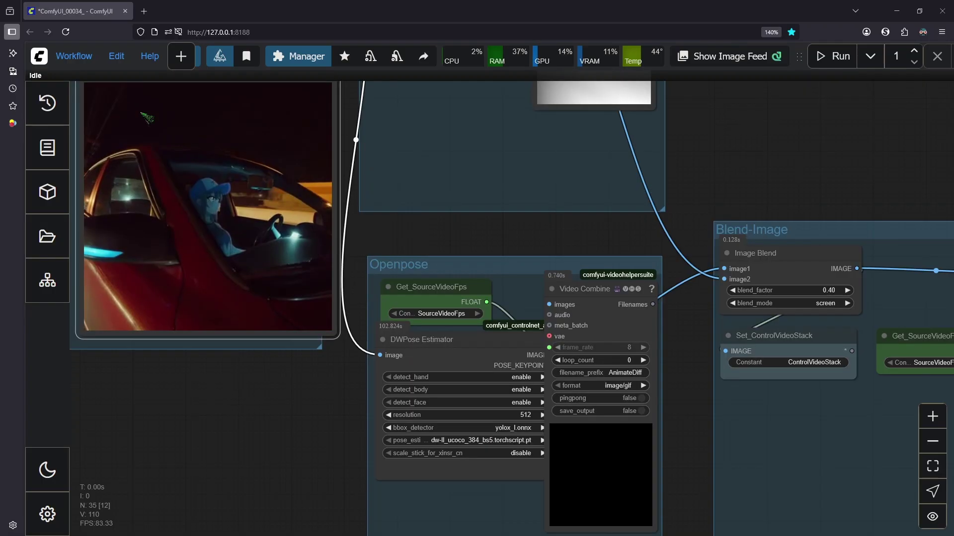
# Compare the Openpose group's generated pose preview with the source video in the Load Video (Upload) node
pyautogui.moveTo(423, 239); pyautogui.dragTo(567, 295)
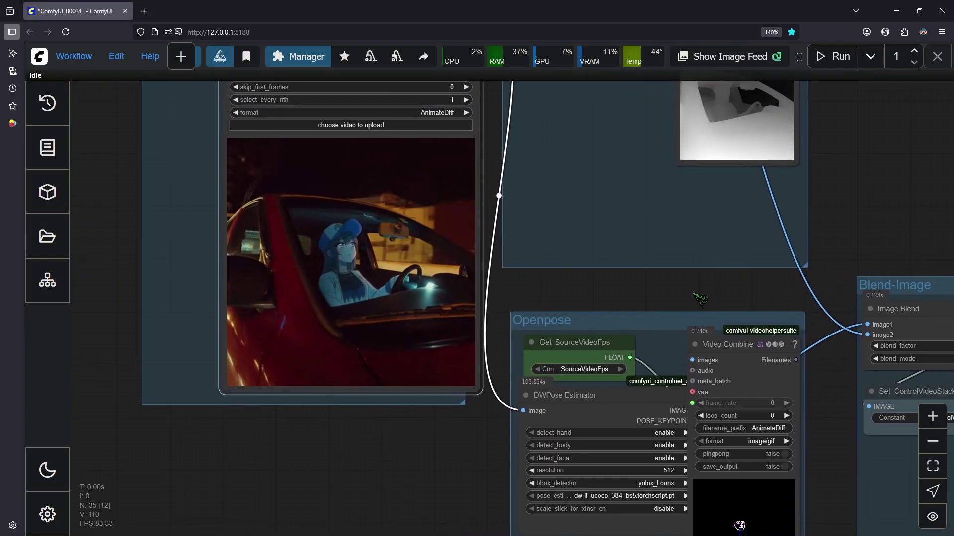
pyautogui.moveTo(712, 311); pyautogui.dragTo(636, 236)
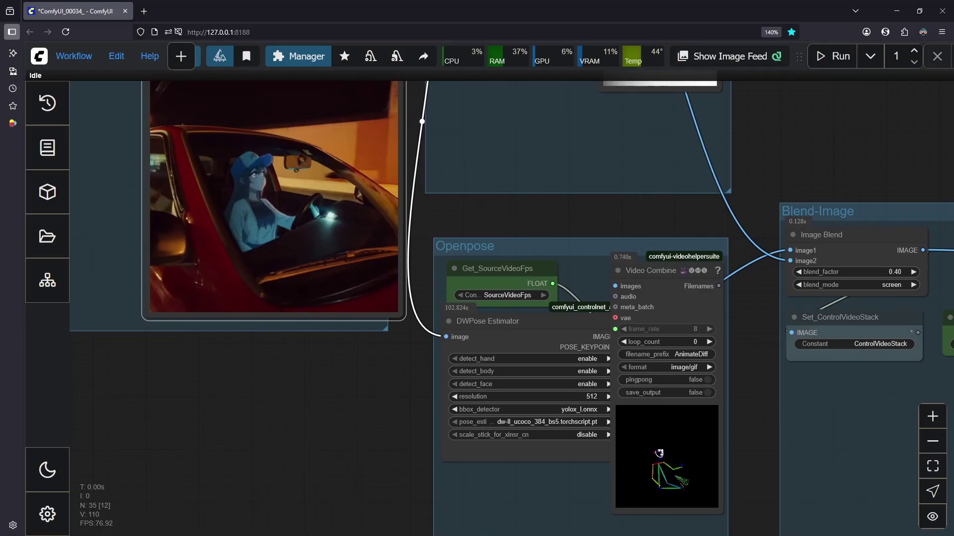
pyautogui.scroll(1, 743, 494)
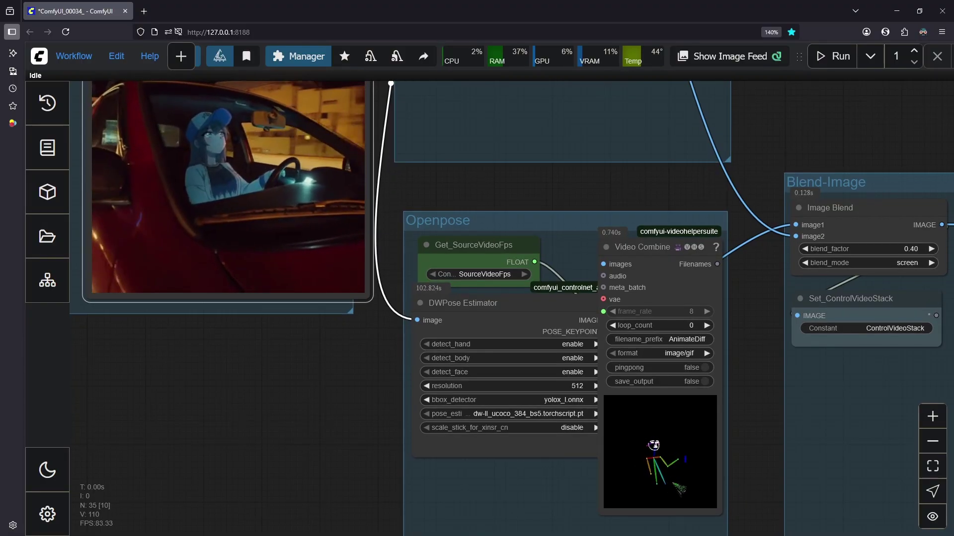
pyautogui.scroll(2, 760, 476)
pyautogui.scroll(3, 760, 477)
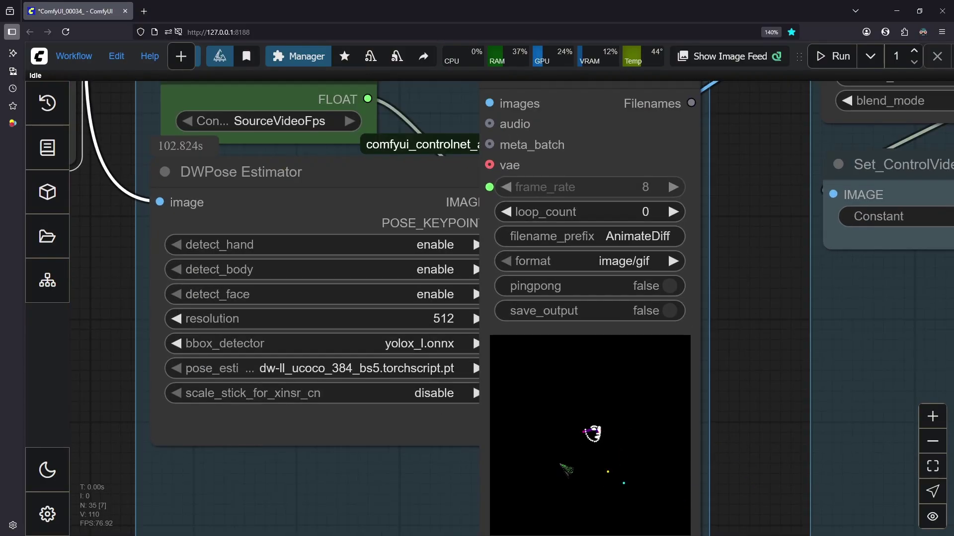
pyautogui.scroll(-2, 760, 345)
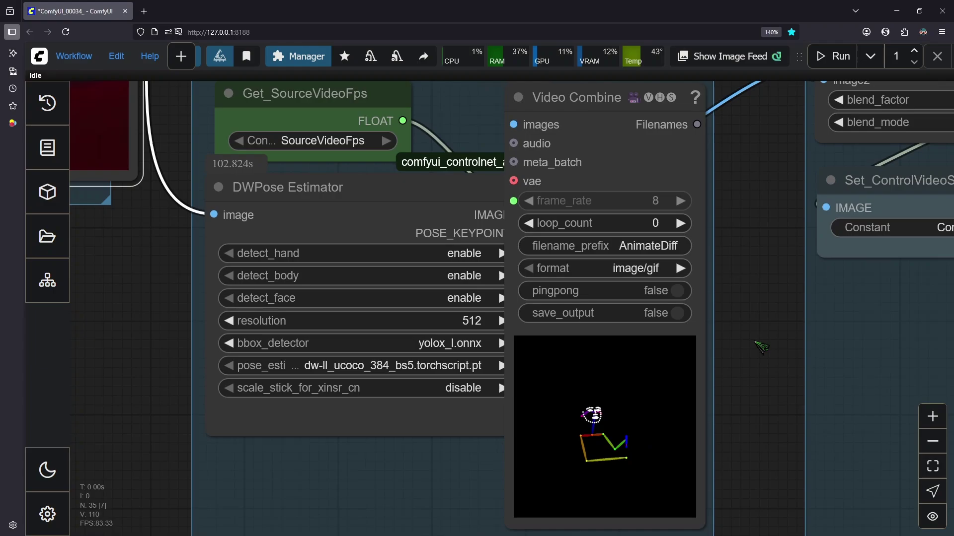
pyautogui.moveTo(749, 188); pyautogui.dragTo(738, 305)
# Inspect the depth map preview in the Depth Anything group's Video Combine node
pyautogui.scroll(-4, 755, 383)
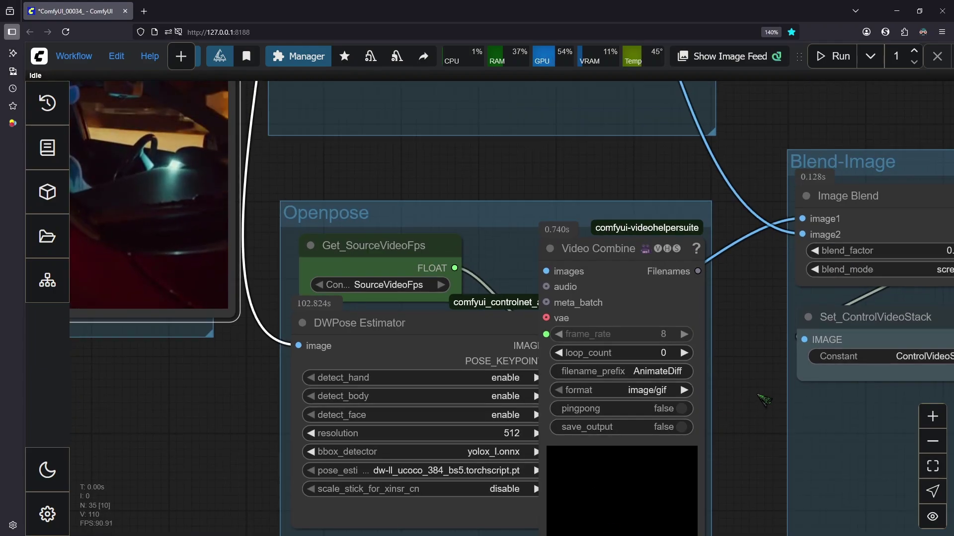
pyautogui.moveTo(781, 185); pyautogui.dragTo(768, 346)
pyautogui.moveTo(776, 124); pyautogui.dragTo(790, 251)
pyautogui.moveTo(754, 317); pyautogui.dragTo(752, 376)
pyautogui.scroll(3, 752, 378)
pyautogui.scroll(3, 747, 441)
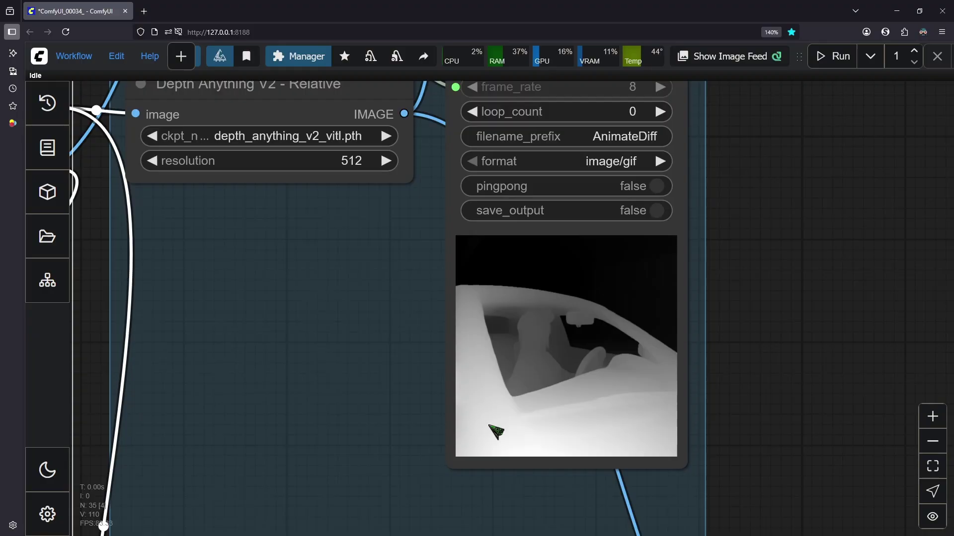
pyautogui.scroll(-6, 802, 308)
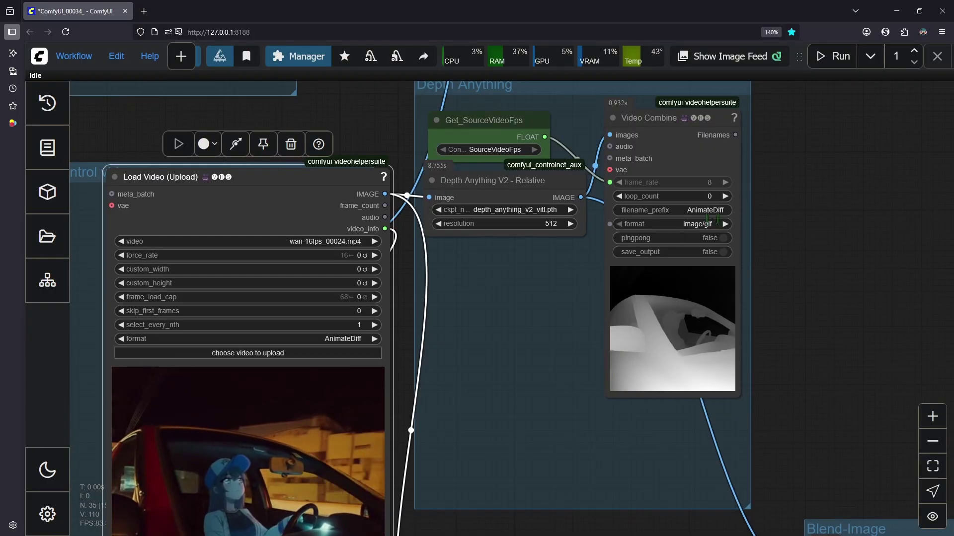
# Inspect the combined depth and pose preview in the Blend-Image group's Video Combine node
pyautogui.moveTo(867, 322); pyautogui.dragTo(756, 199)
pyautogui.scroll(-5, 869, 363)
pyautogui.hscroll(6, 869, 363)
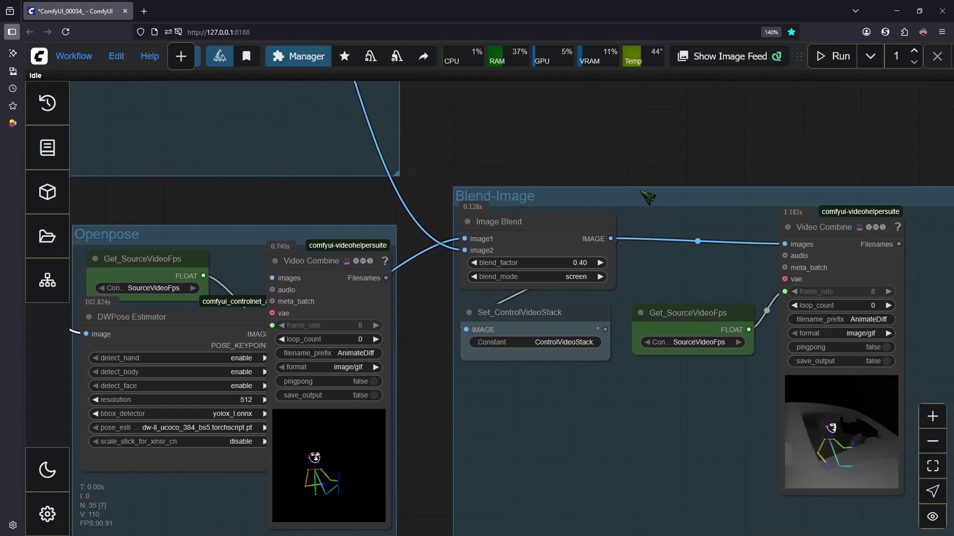
pyautogui.scroll(3, 840, 356)
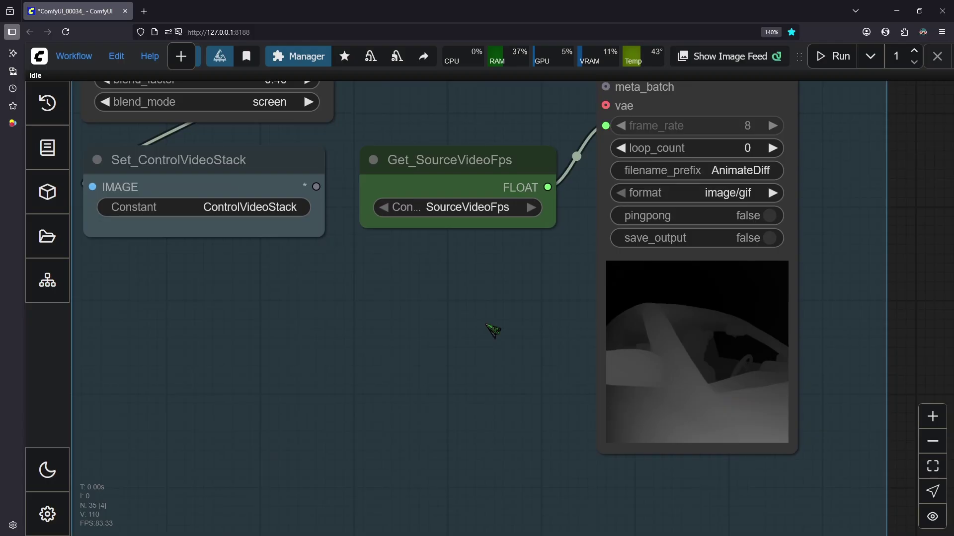
pyautogui.scroll(-2, 442, 348)
pyautogui.moveTo(424, 305); pyautogui.dragTo(370, 338)
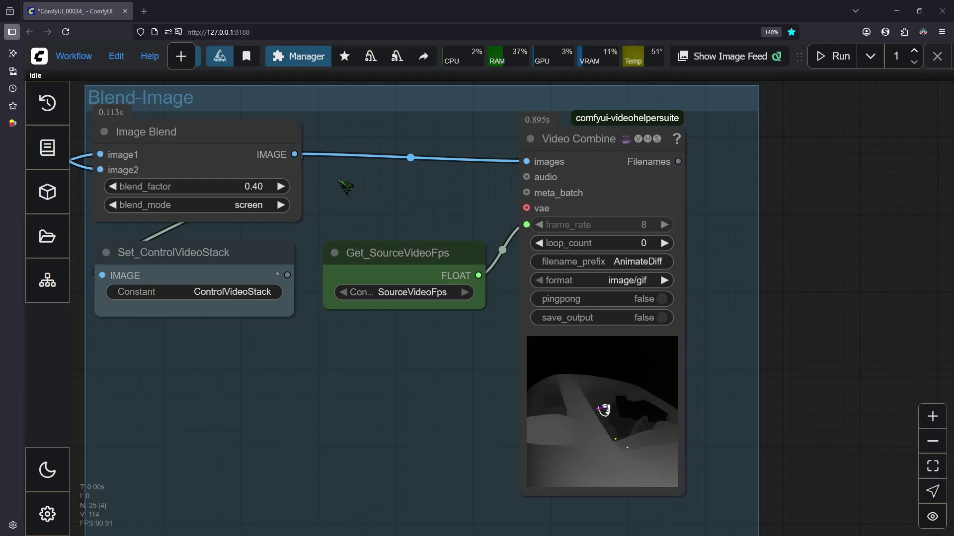
# Set the Image Blend node's blend_factor to 0.2 and rerun the workflow to refresh the blended preview
pyautogui.click(252, 187)
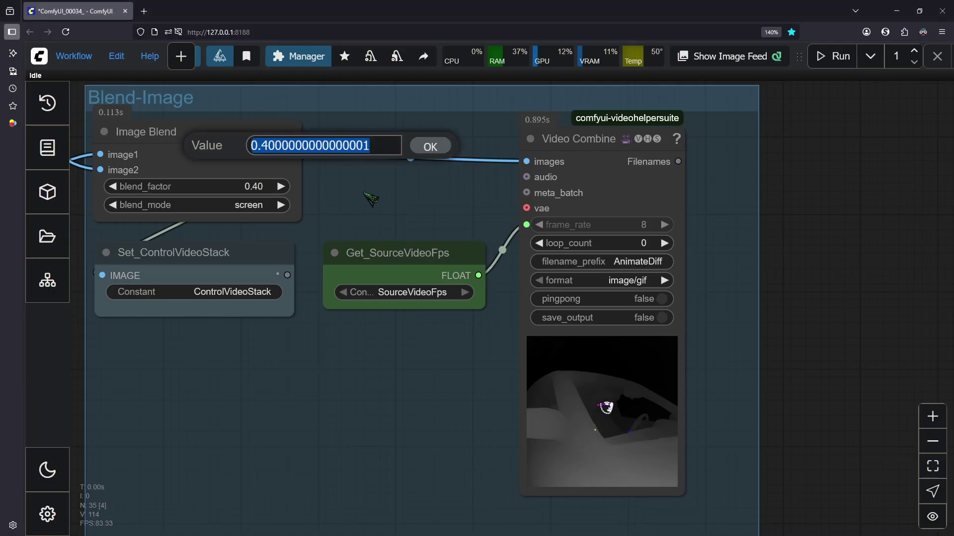
pyautogui.write('0.2')
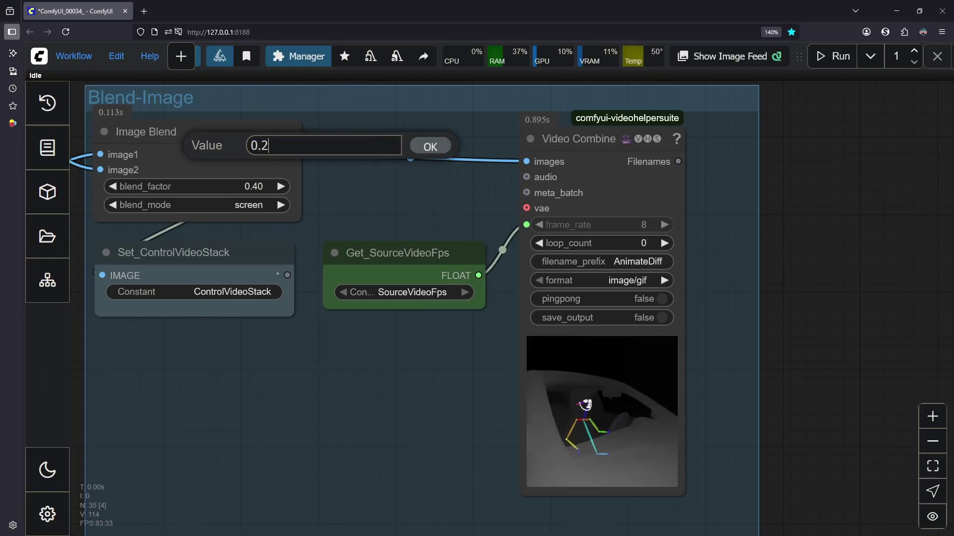
pyautogui.press('Return')
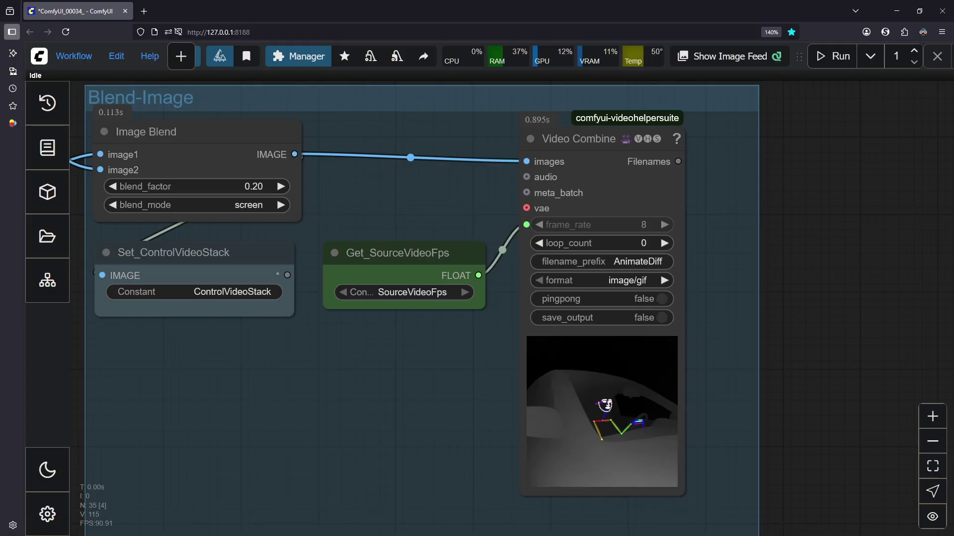
pyautogui.click(849, 66)
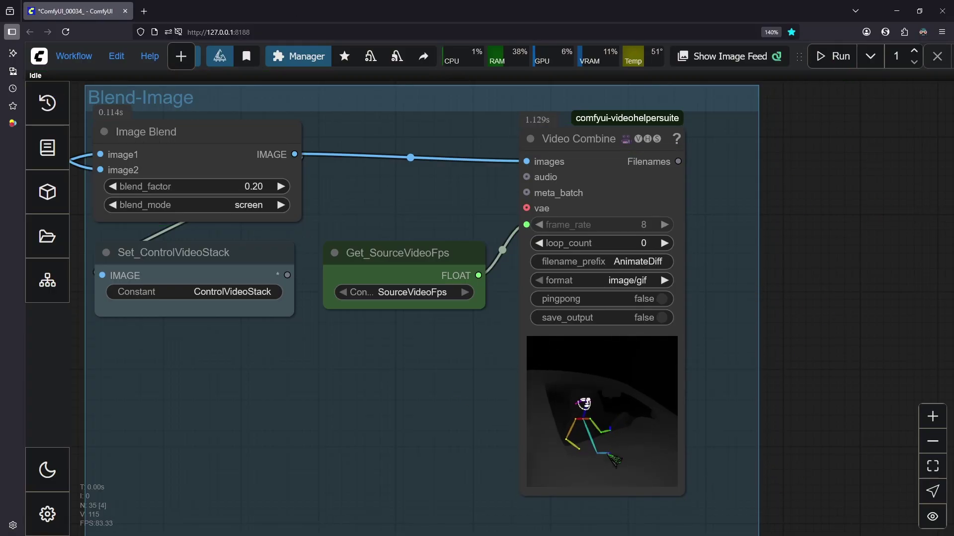
pyautogui.scroll(3, 739, 428)
pyautogui.scroll(-4, 816, 372)
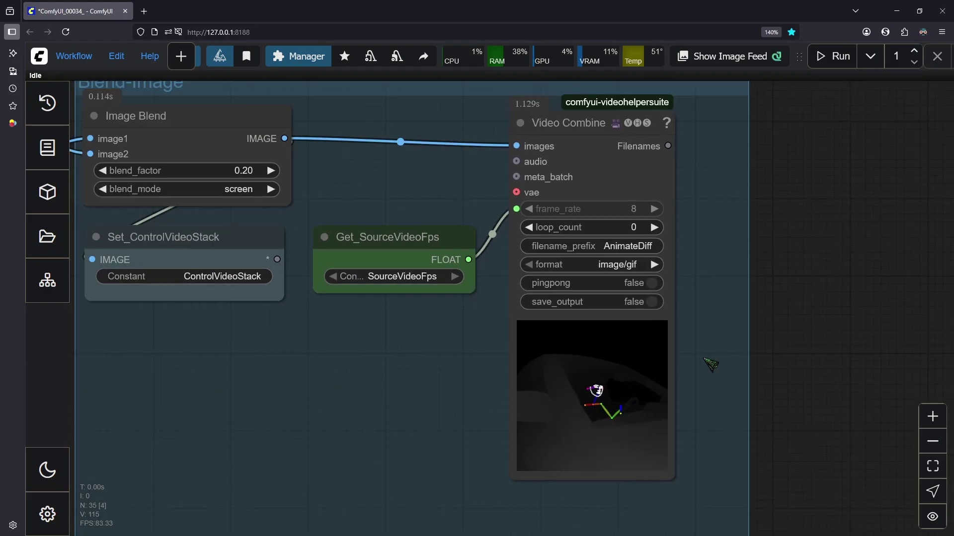
# Set the Image Blend node's blend_factor to 0.75, rerun the workflow and check the blended preview
pyautogui.click(301, 184)
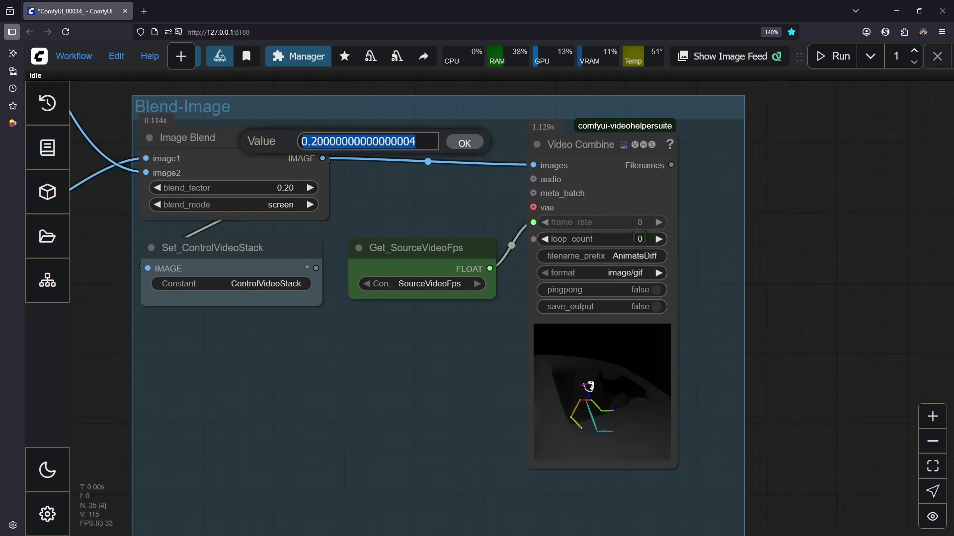
pyautogui.write('j0')
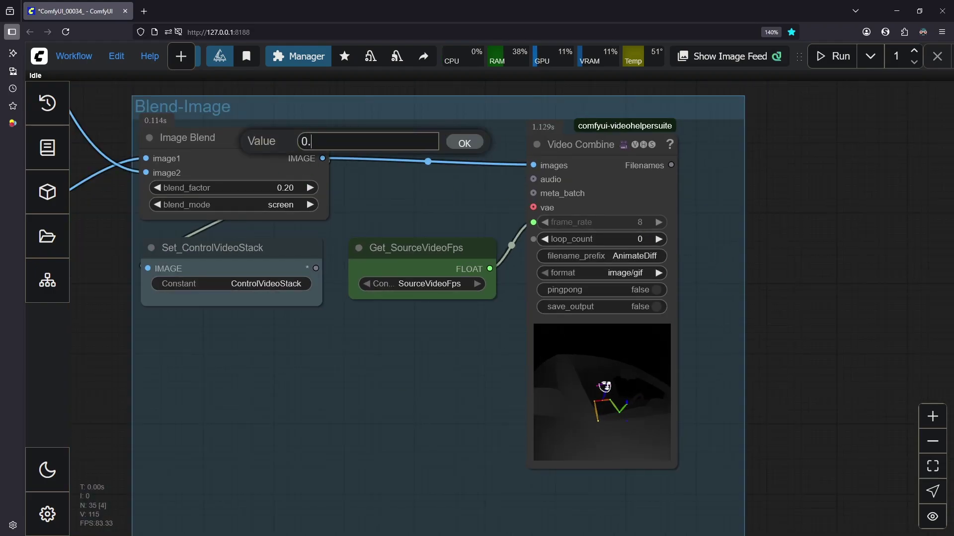
pyautogui.press('Return')
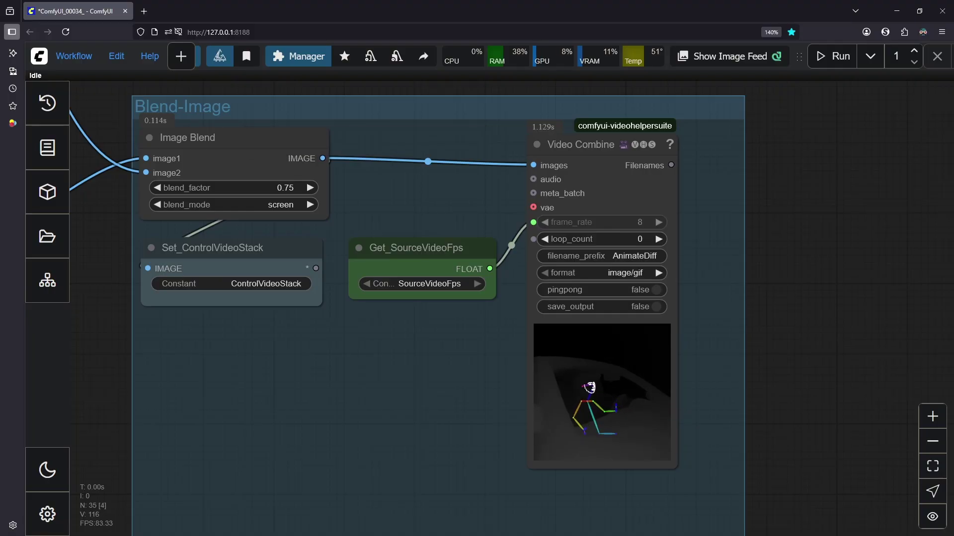
pyautogui.click(840, 62)
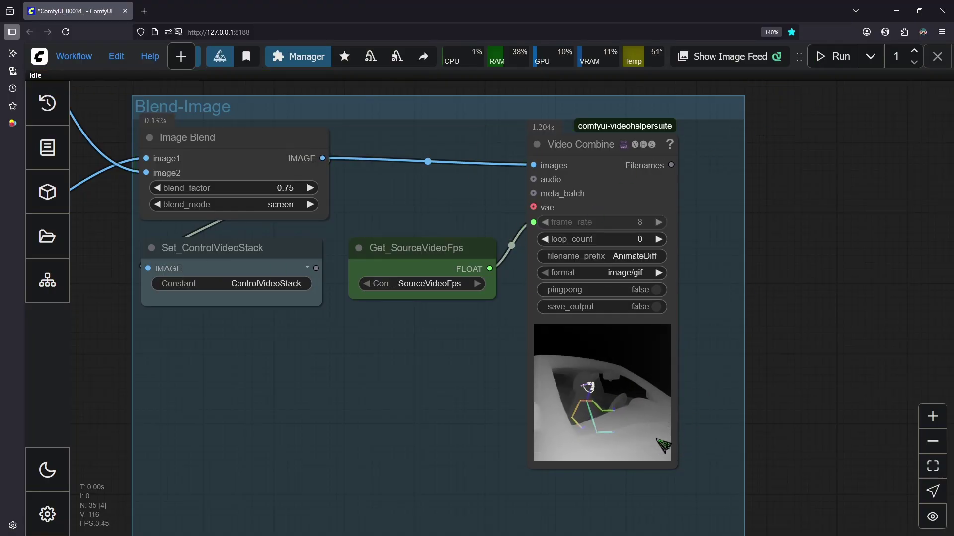
pyautogui.scroll(3, 719, 426)
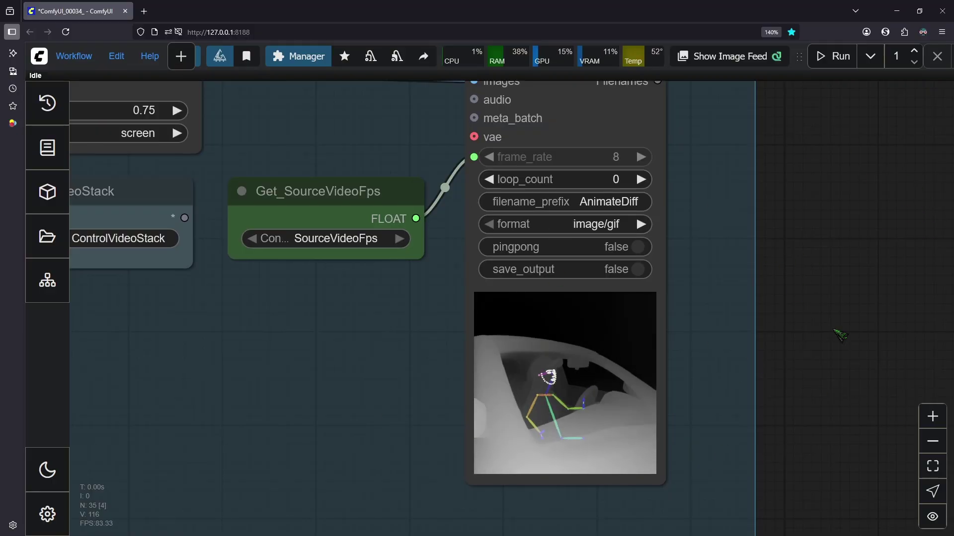
pyautogui.scroll(-4, 286, 104)
pyautogui.moveTo(301, 118); pyautogui.dragTo(487, 246)
pyautogui.scroll(6, 360, 212)
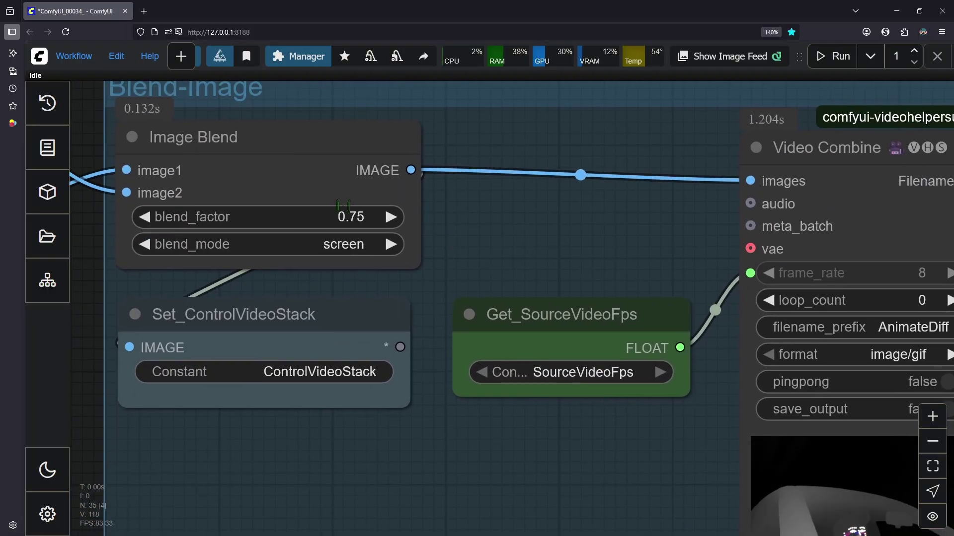
# Reactivate the Sampling & Decoding group by setting its group nodes to Always
pyautogui.scroll(-5, 497, 254)
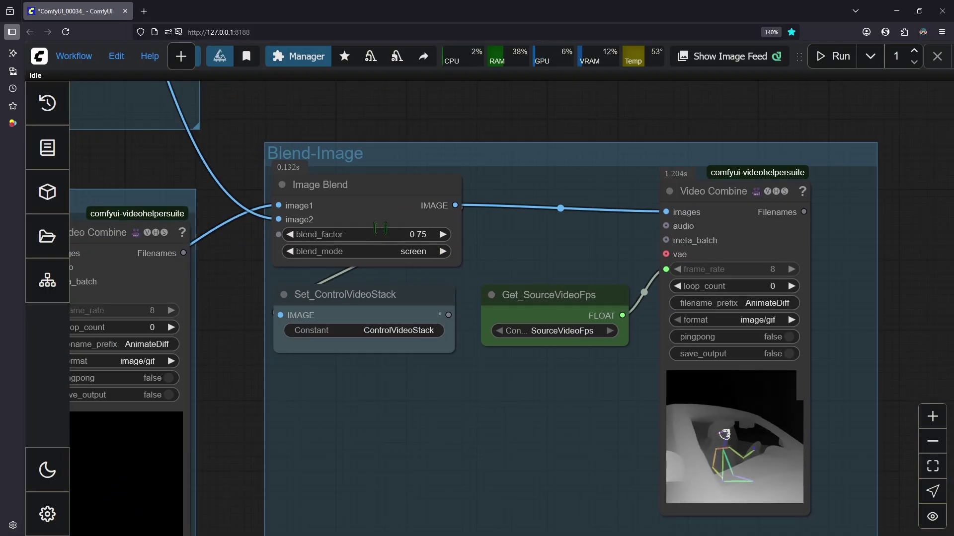
pyautogui.moveTo(621, 138); pyautogui.dragTo(683, 354)
pyautogui.scroll(-6, 653, 289)
pyautogui.moveTo(566, 107); pyautogui.dragTo(636, 486)
pyautogui.scroll(3, 548, 333)
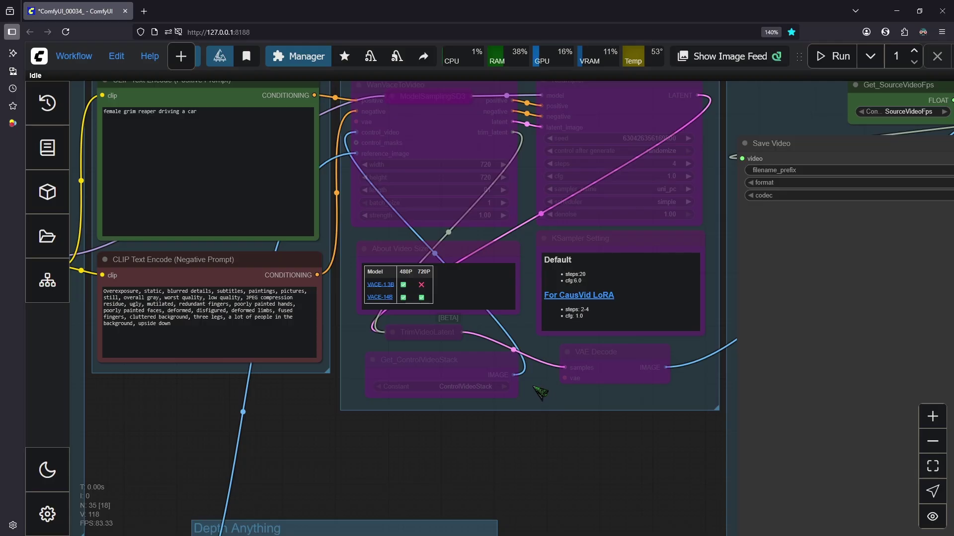
pyautogui.rightClick(536, 385)
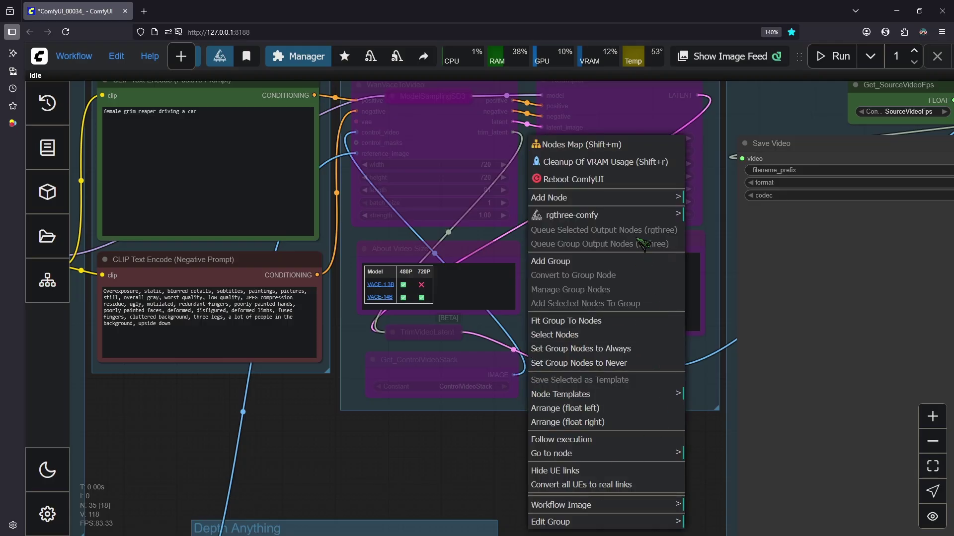
pyautogui.click(647, 356)
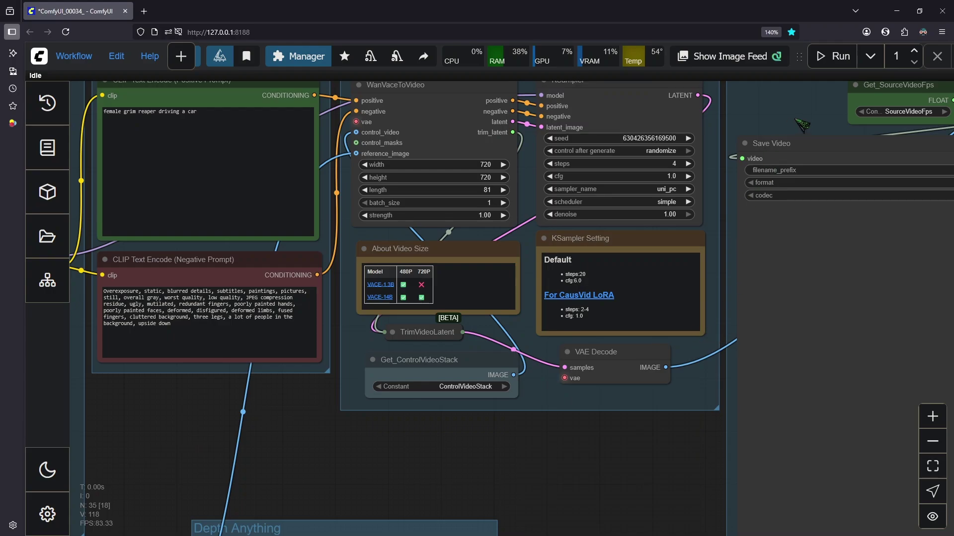
# Set the Image Blend node's blend_factor to 0.4 and run the full workflow
pyautogui.moveTo(800, 122); pyautogui.dragTo(643, 205)
pyautogui.moveTo(466, 453); pyautogui.dragTo(638, 75)
pyautogui.moveTo(625, 357); pyautogui.dragTo(739, 224)
pyautogui.scroll(-5, 745, 228)
pyautogui.hscroll(3, 745, 229)
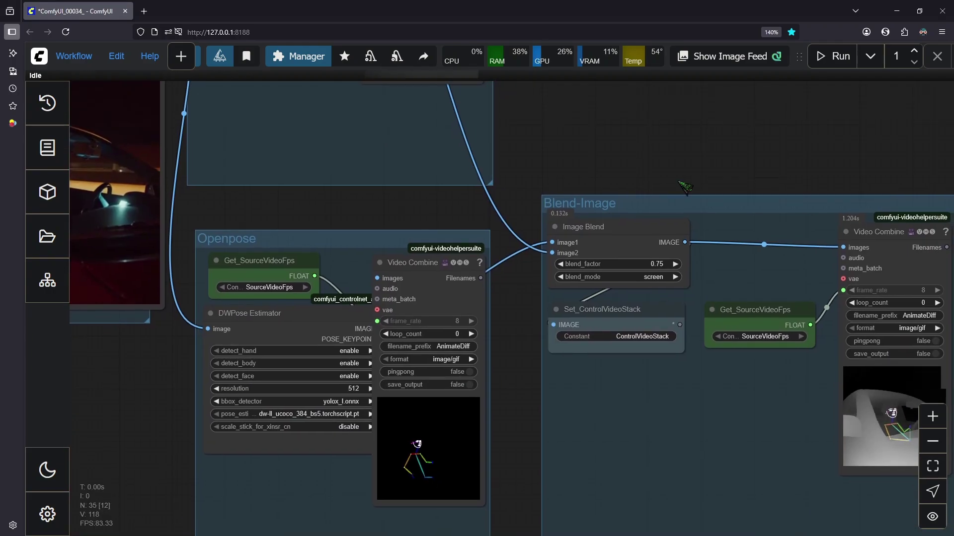
pyautogui.scroll(10, 706, 248)
pyautogui.click(605, 287)
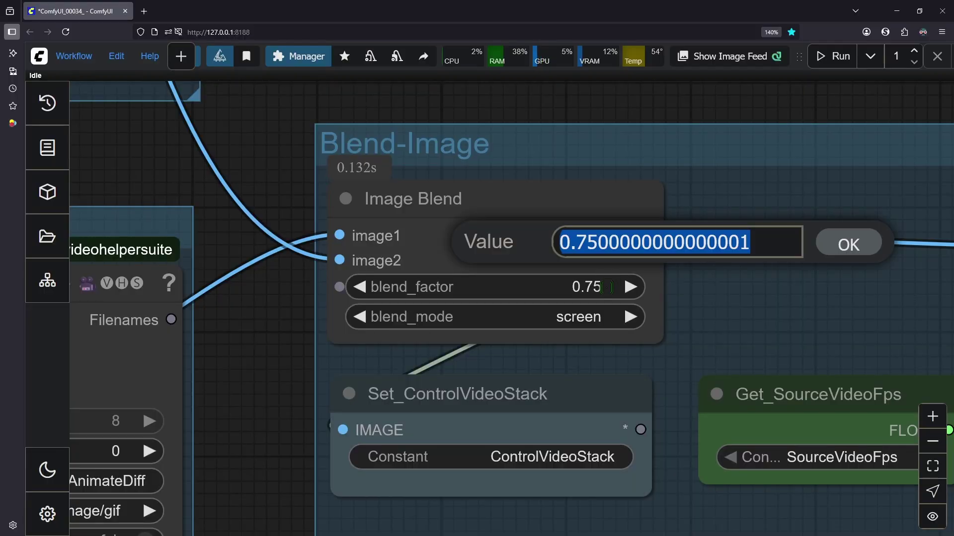
pyautogui.write('0.4')
pyautogui.press('Return')
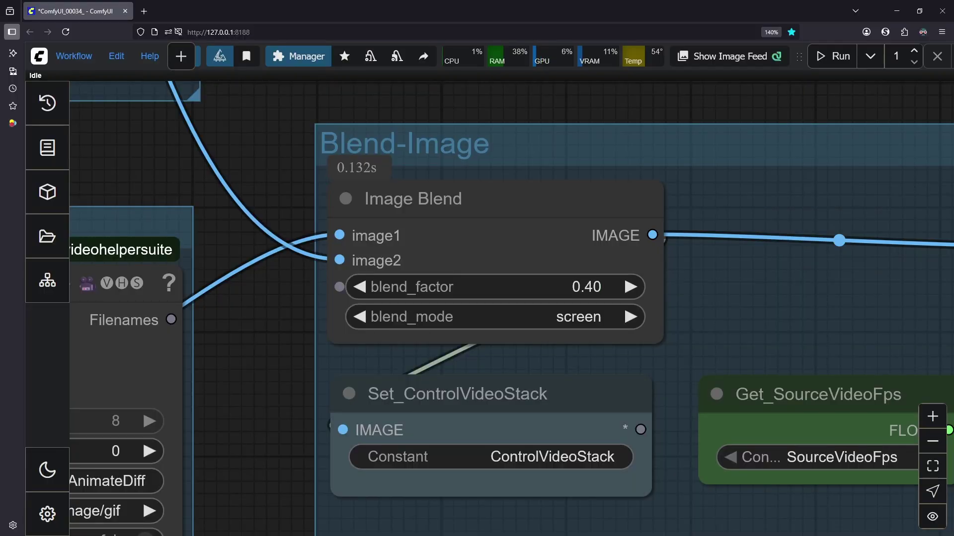
pyautogui.scroll(-6, 807, 161)
pyautogui.click(842, 57)
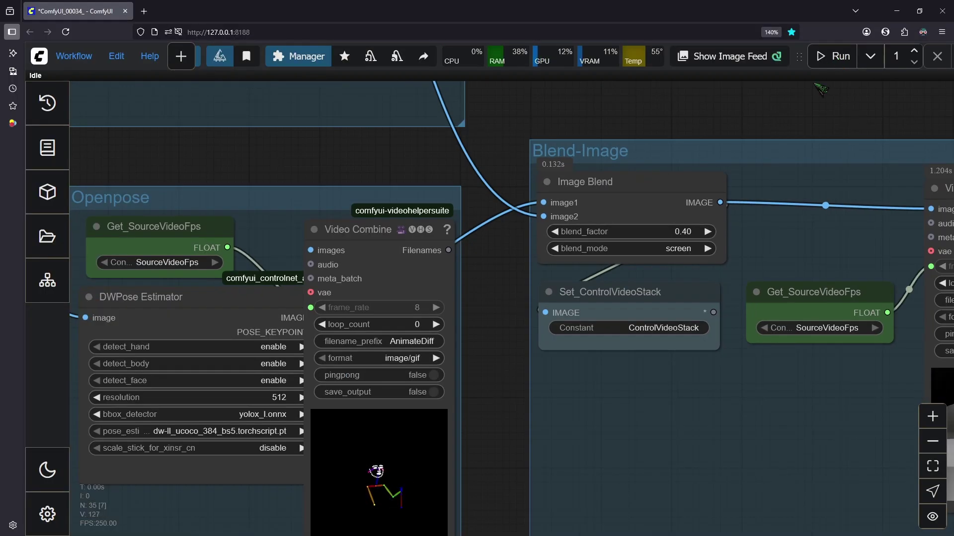
# Compare the generated video in the Save Video(Mp4) group with the source control video
pyautogui.scroll(-6, 824, 131)
pyautogui.moveTo(841, 154); pyautogui.dragTo(649, 421)
pyautogui.moveTo(827, 123); pyautogui.dragTo(706, 418)
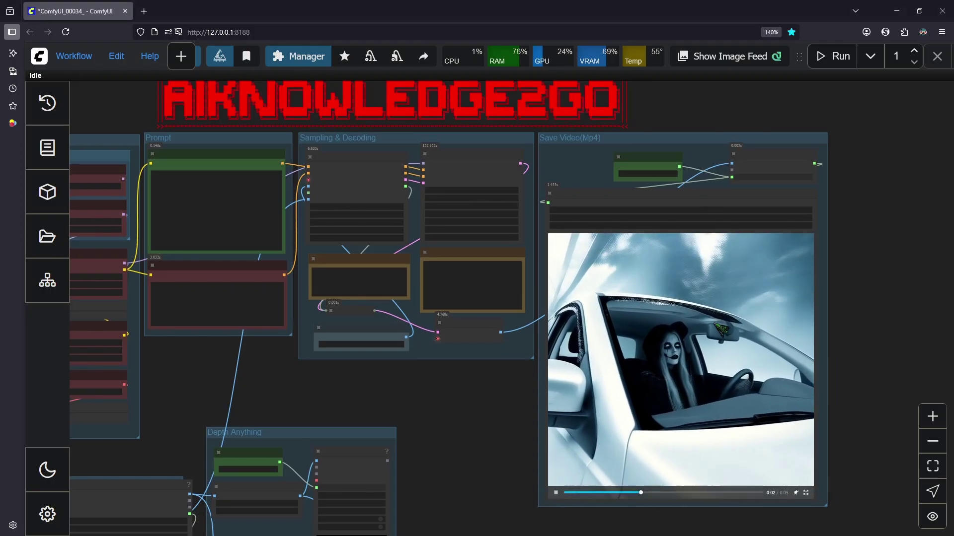
pyautogui.scroll(1, 833, 390)
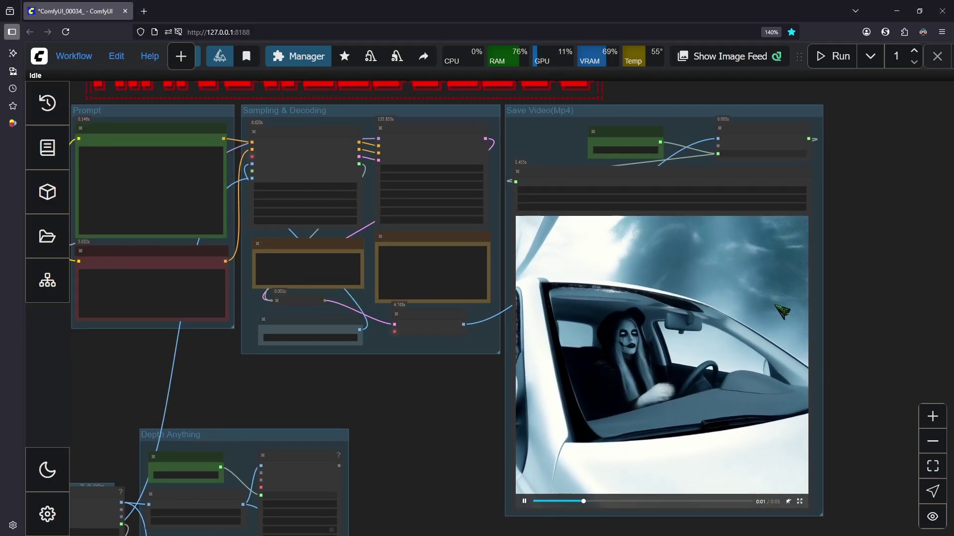
pyautogui.moveTo(452, 427); pyautogui.dragTo(876, 54)
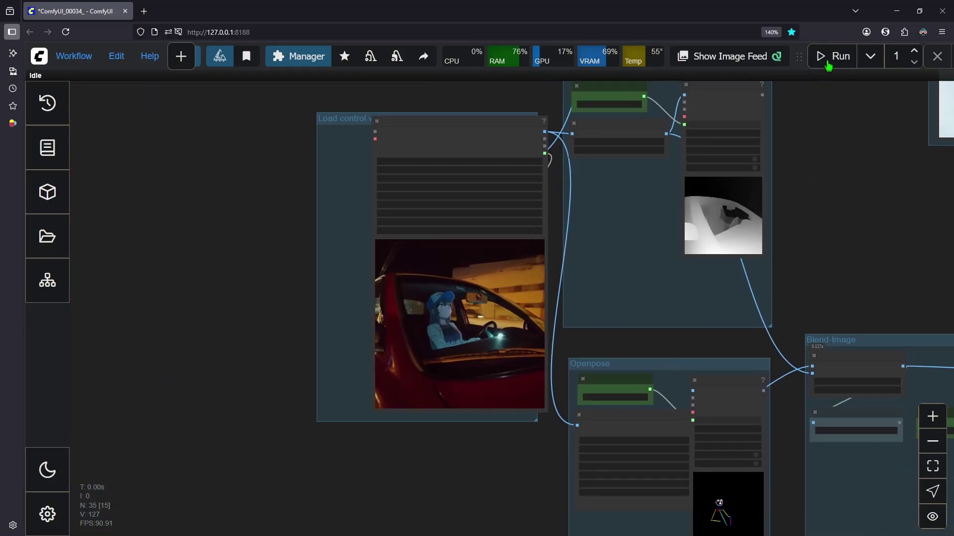
pyautogui.scroll(1, 283, 332)
pyautogui.scroll(5, 285, 328)
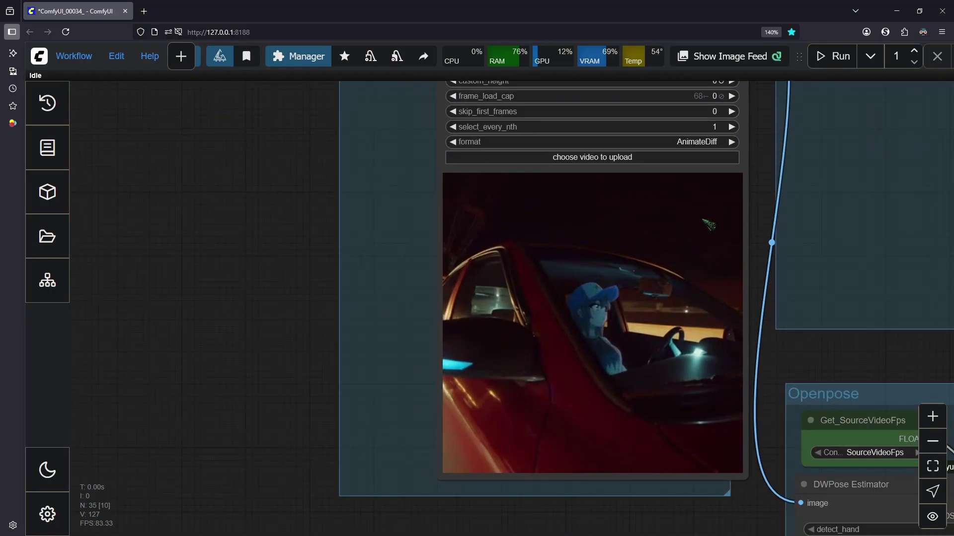
# Lower the Image Blend node's blend_factor to 0.2 and run the workflow again
pyautogui.moveTo(612, 259); pyautogui.dragTo(178, 535)
pyautogui.moveTo(748, 464); pyautogui.dragTo(477, 10)
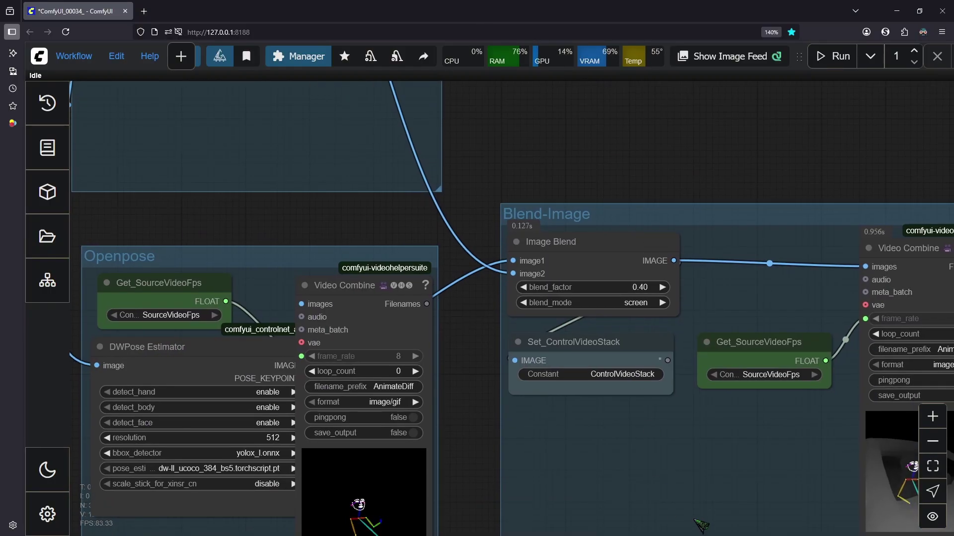
pyautogui.moveTo(697, 517); pyautogui.dragTo(418, 380)
pyautogui.click(354, 148)
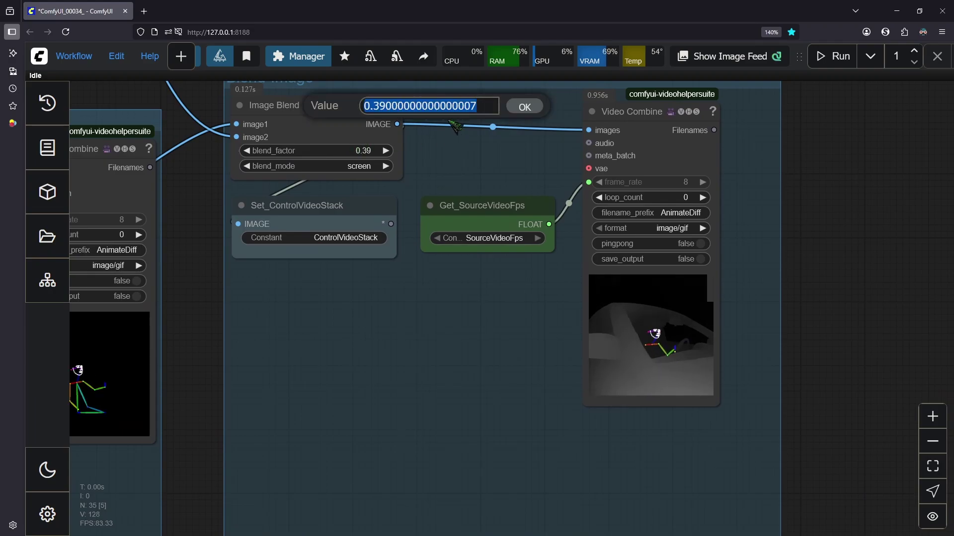
pyautogui.write('0.2')
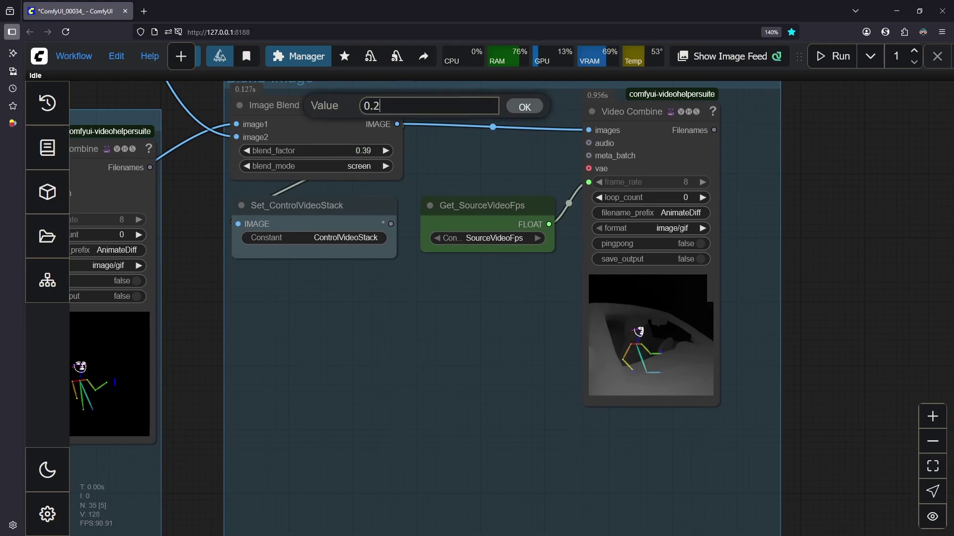
pyautogui.press('Return')
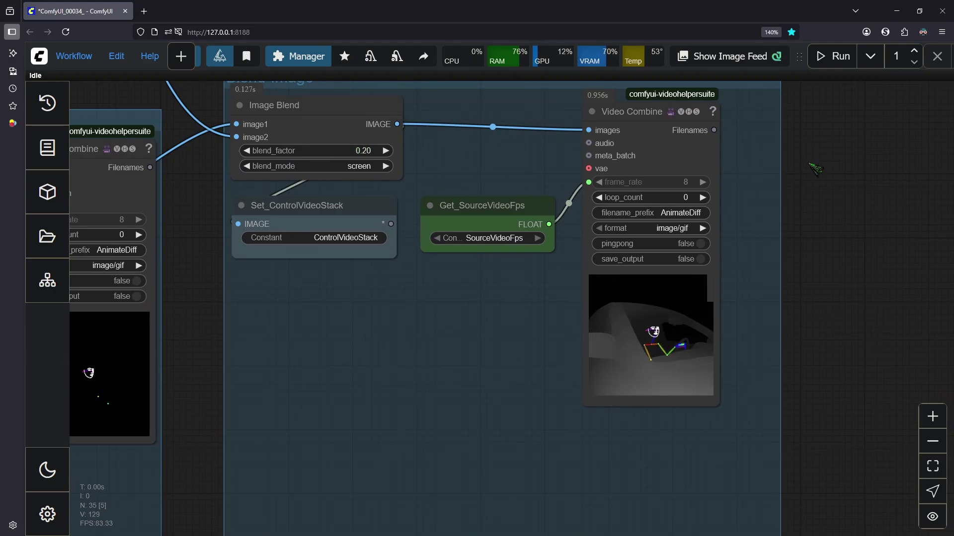
pyautogui.scroll(12, 805, 214)
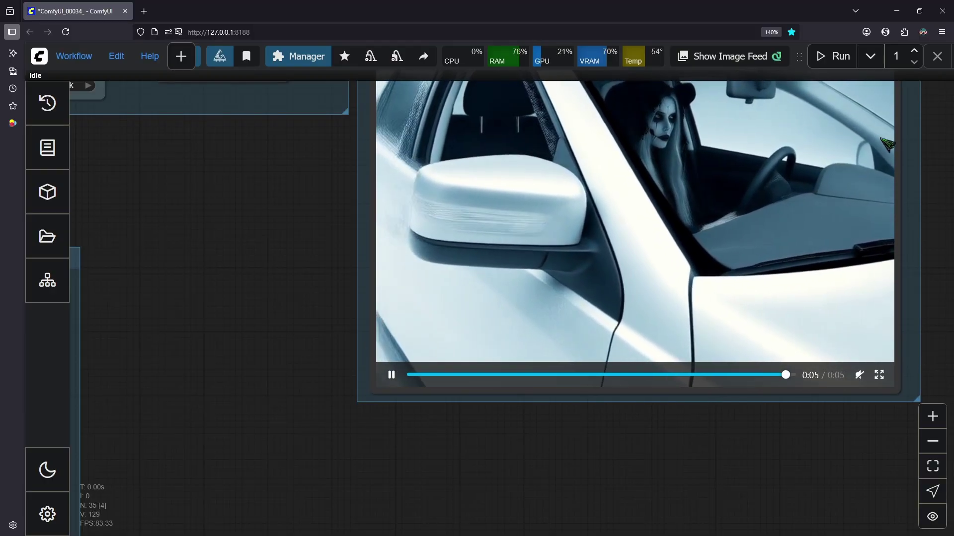
pyautogui.scroll(-5, 903, 122)
pyautogui.moveTo(916, 133); pyautogui.dragTo(836, 253)
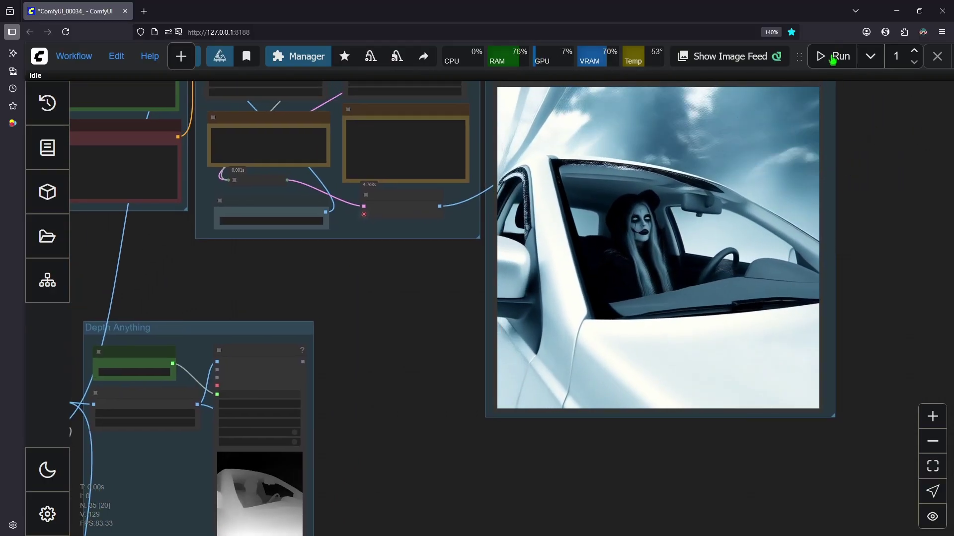
pyautogui.click(832, 58)
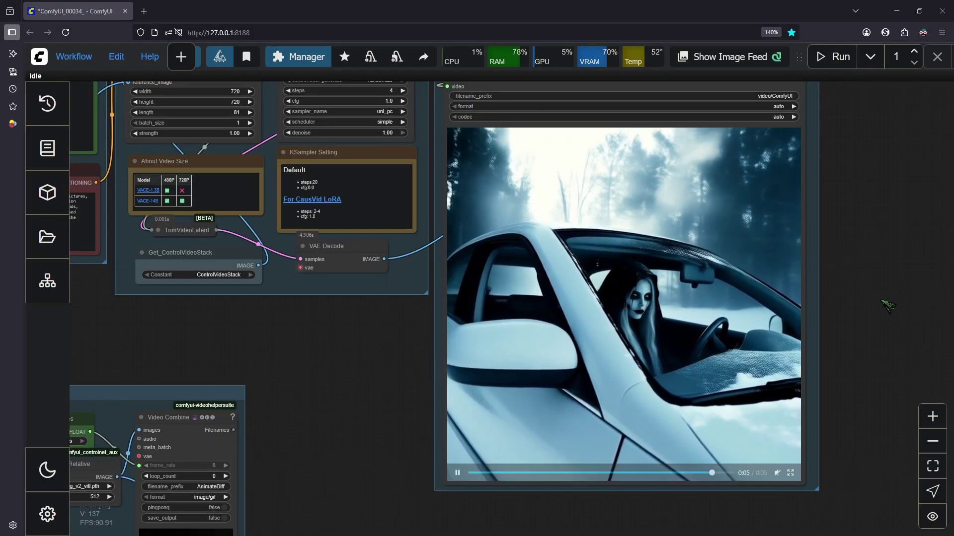
# Review the regenerated video in the Save Video node against the depth map preview
pyautogui.moveTo(878, 302); pyautogui.dragTo(845, 294)
pyautogui.scroll(-4, 842, 294)
pyautogui.moveTo(463, 291); pyautogui.dragTo(454, 304)
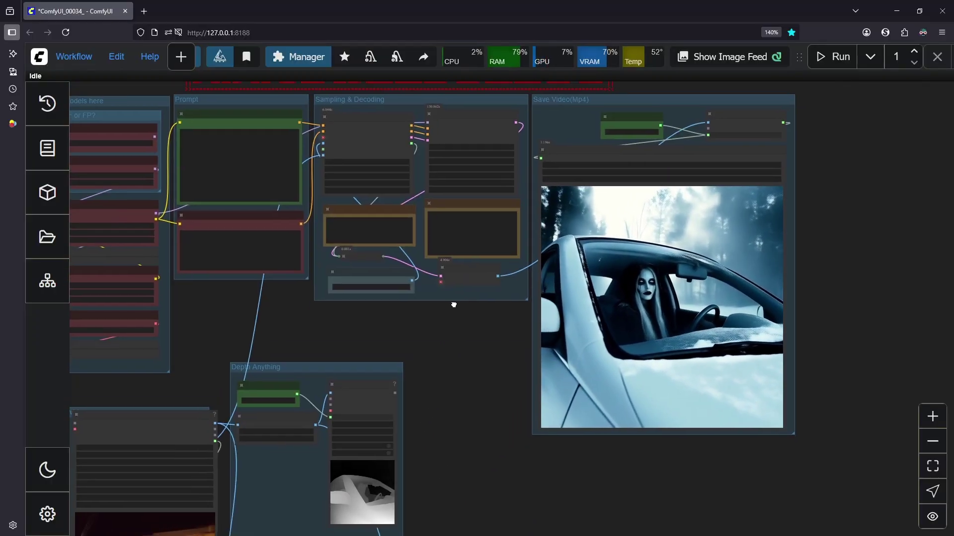
pyautogui.scroll(2, 820, 283)
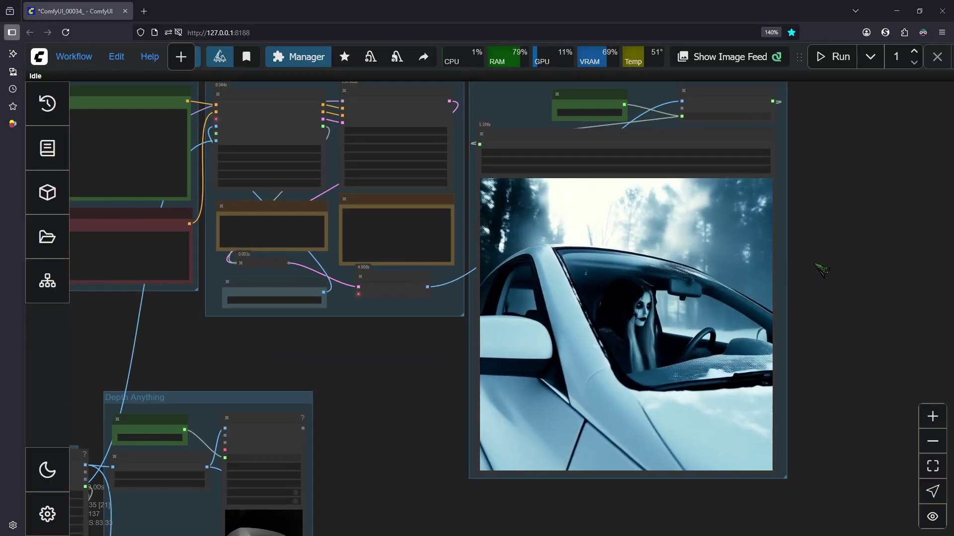
pyautogui.moveTo(383, 409); pyautogui.dragTo(503, 263)
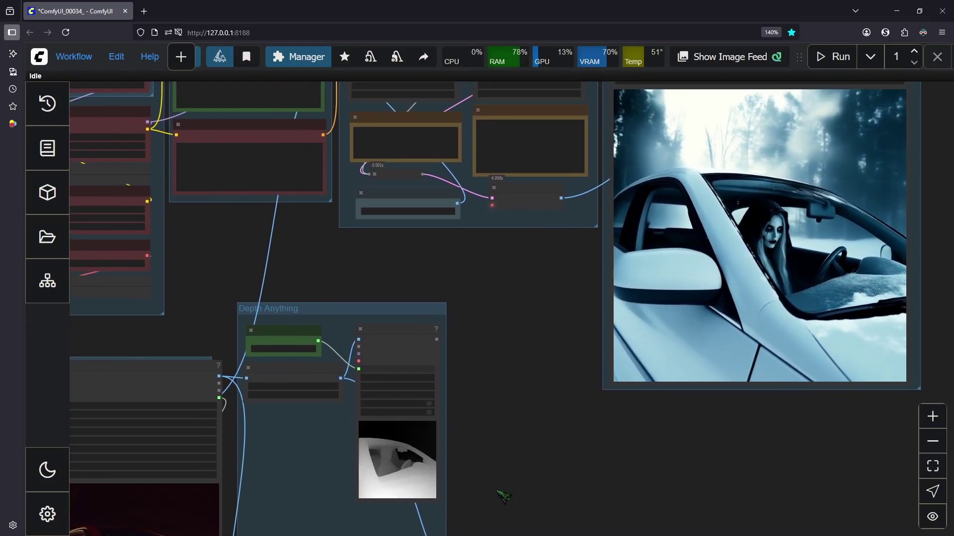
pyautogui.moveTo(498, 492); pyautogui.dragTo(416, 404)
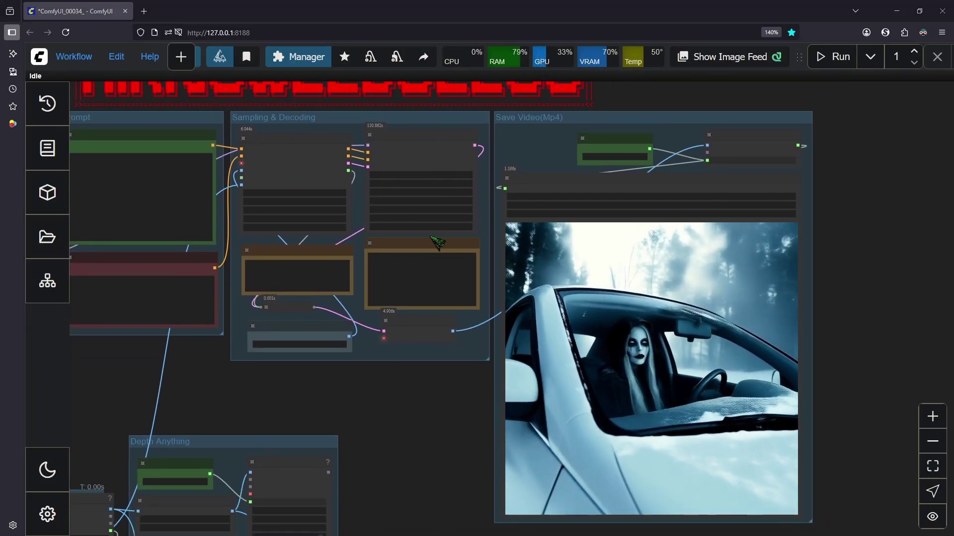
# Extend the positive prompt with "fast trough a forrest, there is moonlight visible behind the clouds. Cinematic lighting, highly detailed, hyperrealistic" and run the workflow
pyautogui.scroll(5, 365, 174)
pyautogui.moveTo(356, 176); pyautogui.dragTo(779, 221)
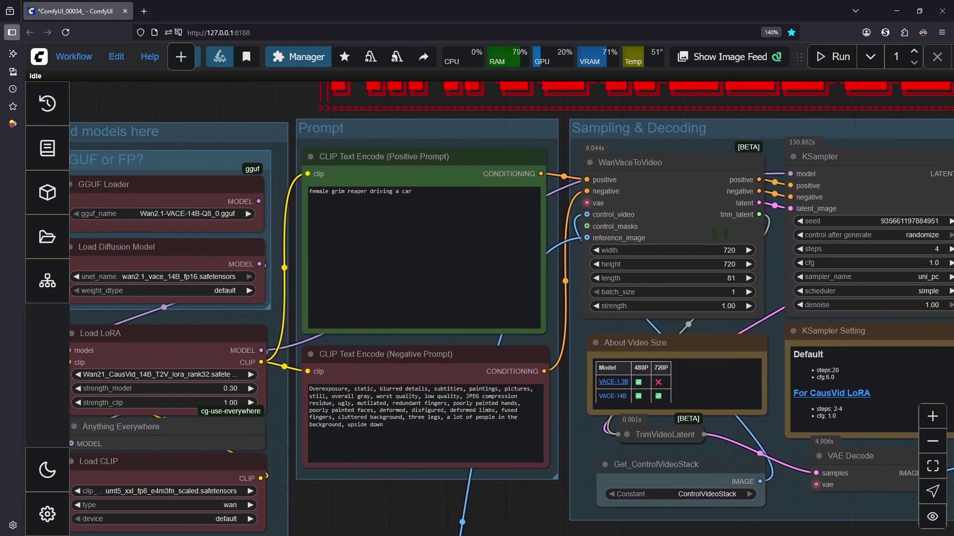
pyautogui.moveTo(414, 273); pyautogui.dragTo(577, 390)
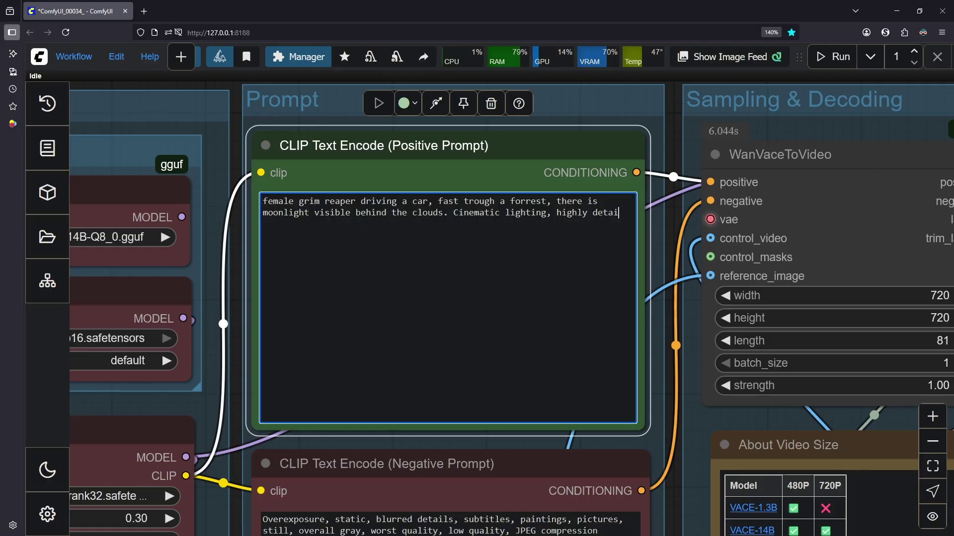
pyautogui.write('ed, hyperrealistic')
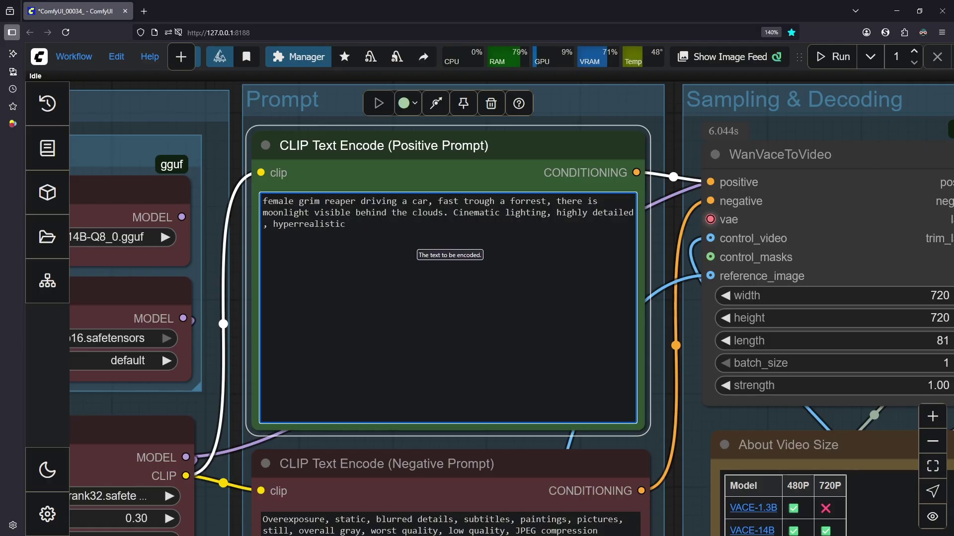
pyautogui.click(835, 56)
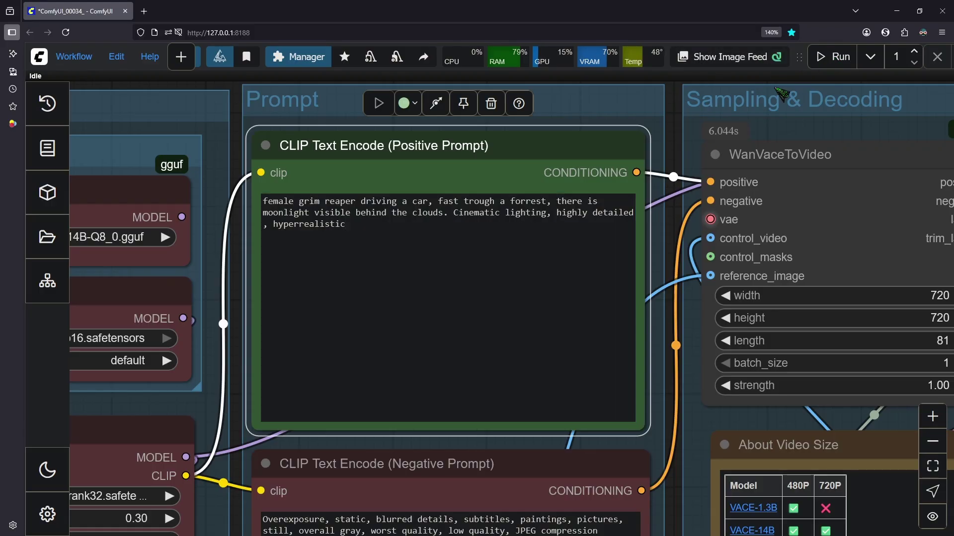
# Examine the video generated from the extended positive prompt in the Save Video(Mp4) group
pyautogui.scroll(-12, 745, 106)
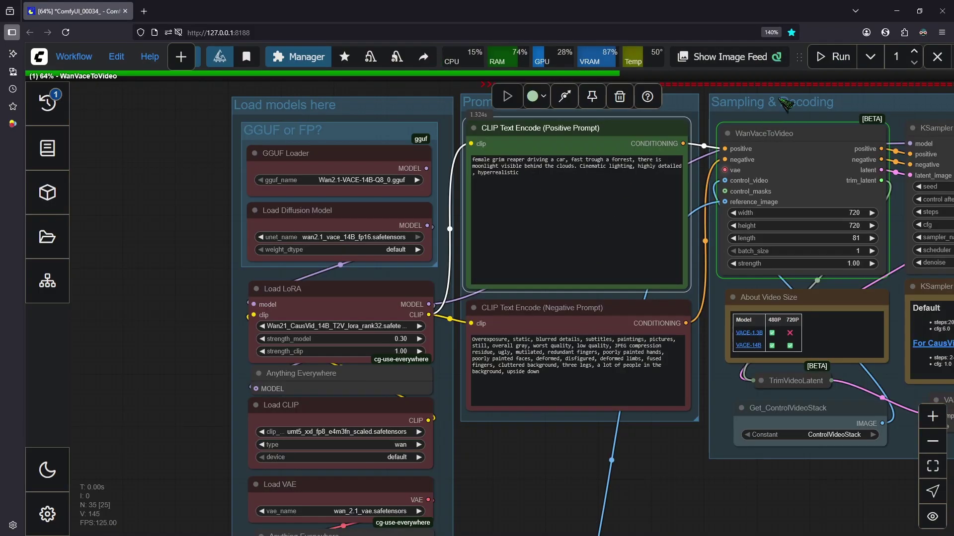
pyautogui.moveTo(913, 317); pyautogui.dragTo(470, 370)
pyautogui.scroll(4, 504, 342)
pyautogui.moveTo(499, 338); pyautogui.dragTo(557, 468)
pyautogui.scroll(-2, 566, 463)
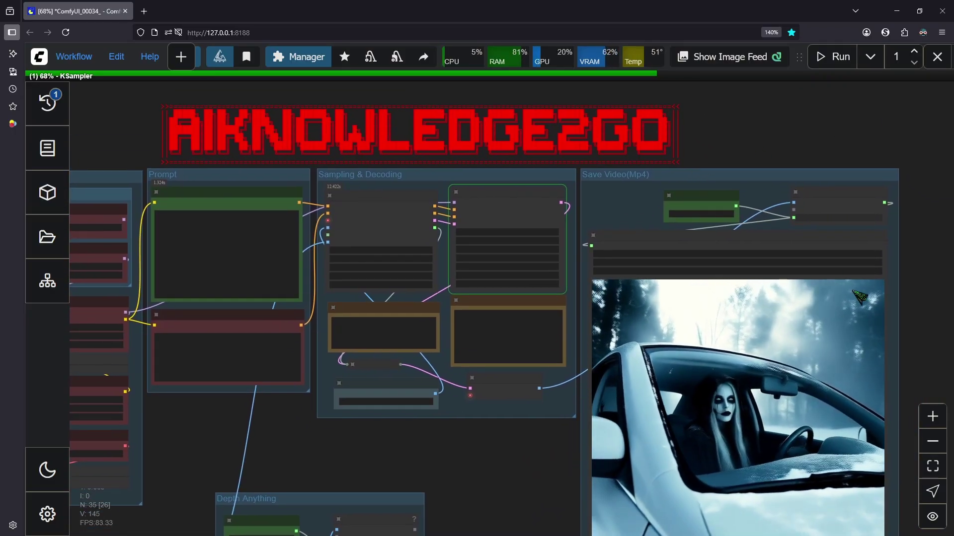
pyautogui.moveTo(905, 281); pyautogui.dragTo(876, 272)
pyautogui.scroll(4, 879, 300)
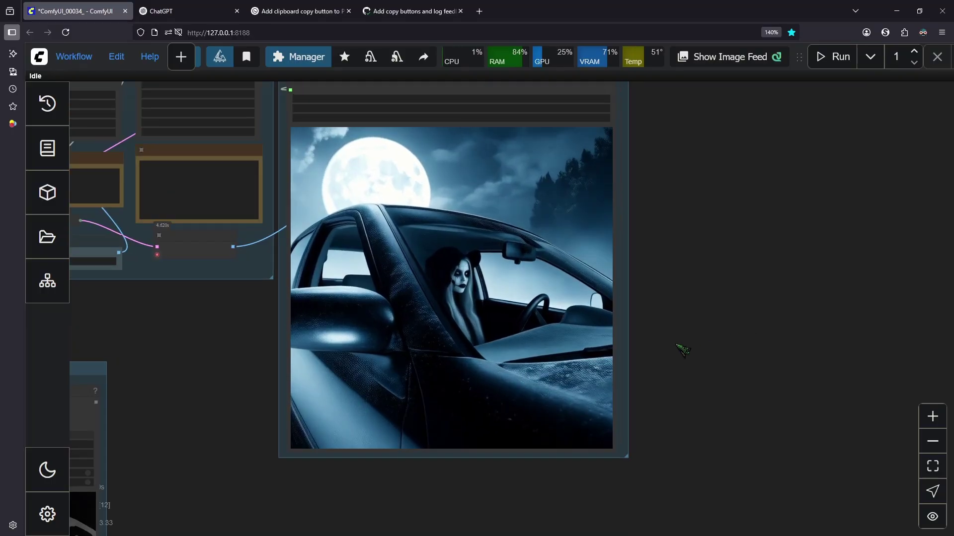
pyautogui.scroll(1, 677, 344)
pyautogui.moveTo(708, 279); pyautogui.dragTo(692, 360)
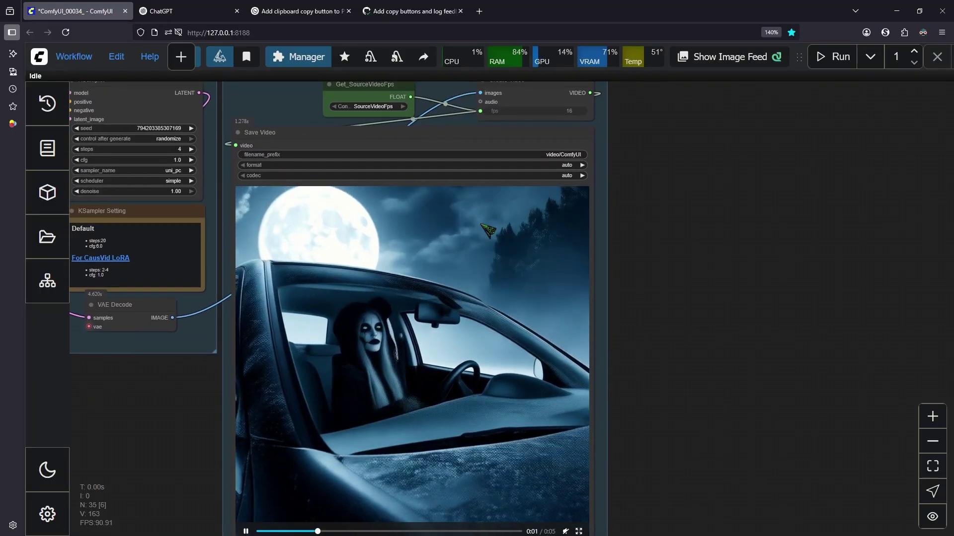
pyautogui.scroll(-3, 576, 258)
pyautogui.moveTo(724, 218); pyautogui.dragTo(686, 237)
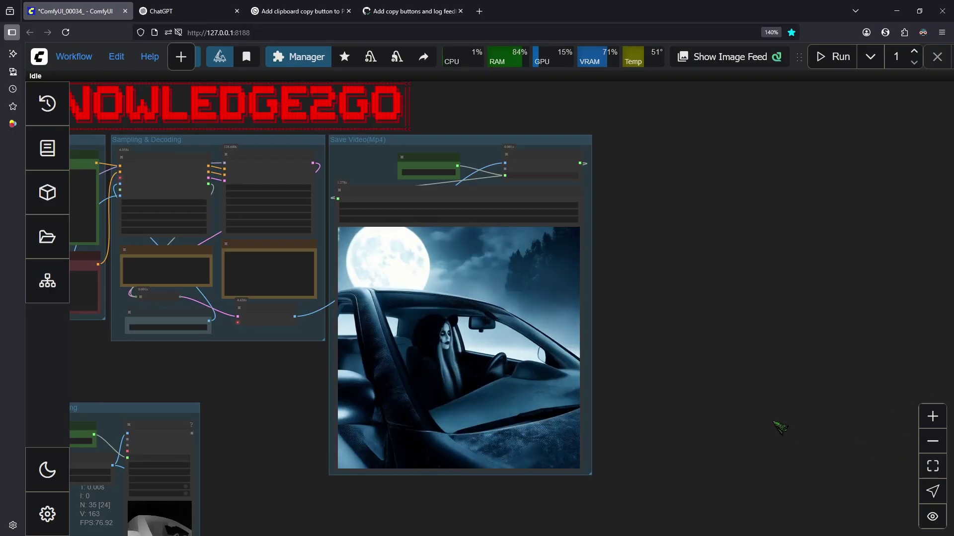
pyautogui.moveTo(780, 428); pyautogui.dragTo(762, 401)
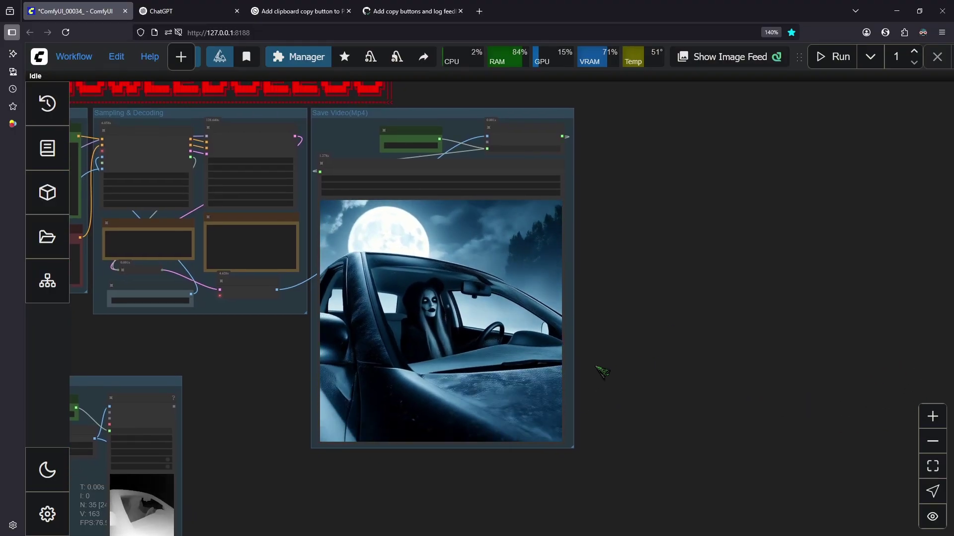
pyautogui.scroll(1, 602, 371)
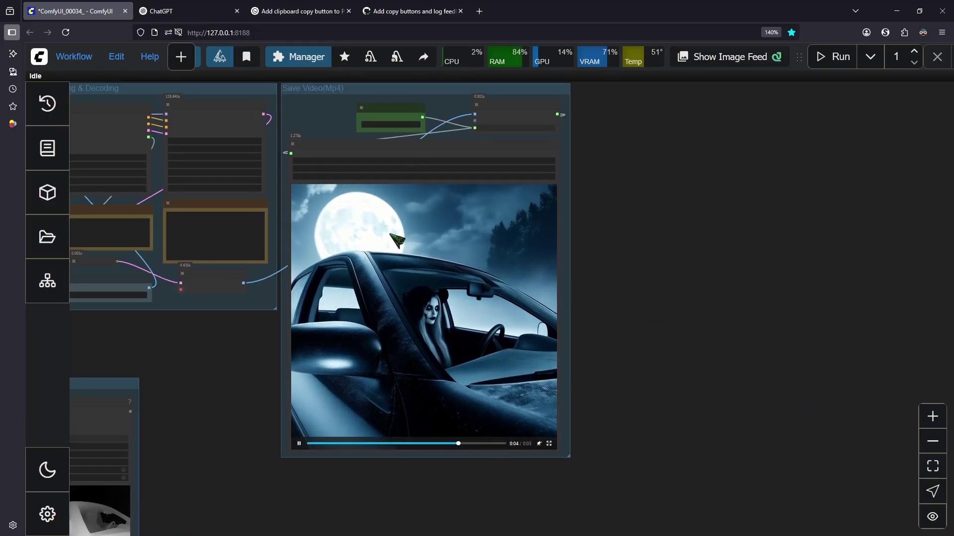